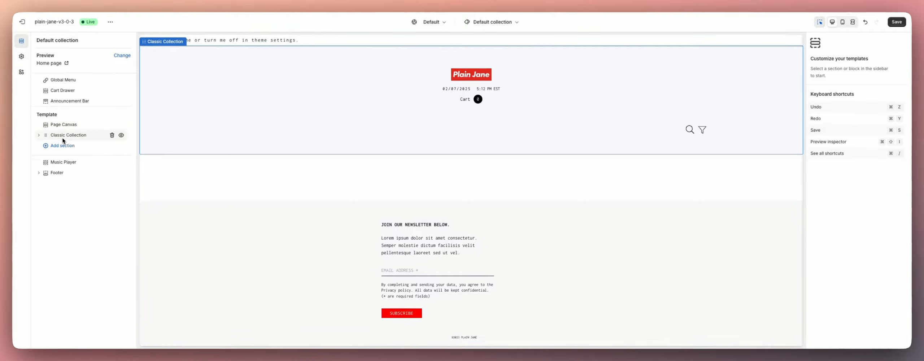
- Set the Classic Collection section's collection menu to Shop Menu
click(65, 136)
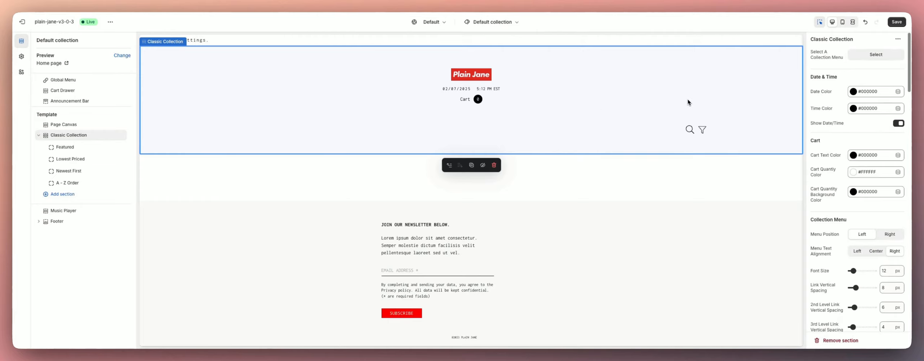
click(872, 56)
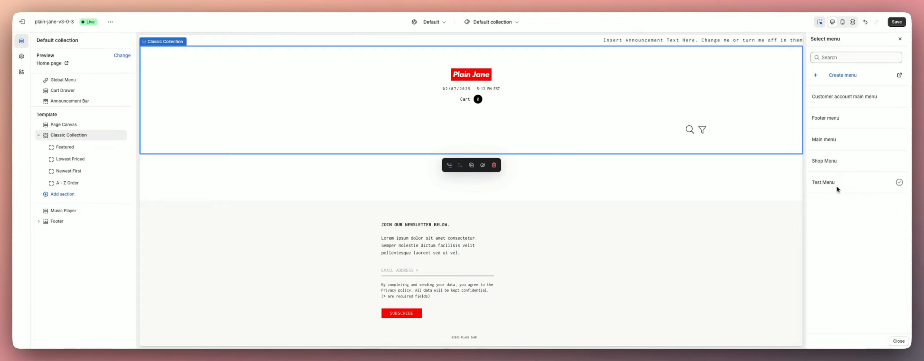
click(840, 163)
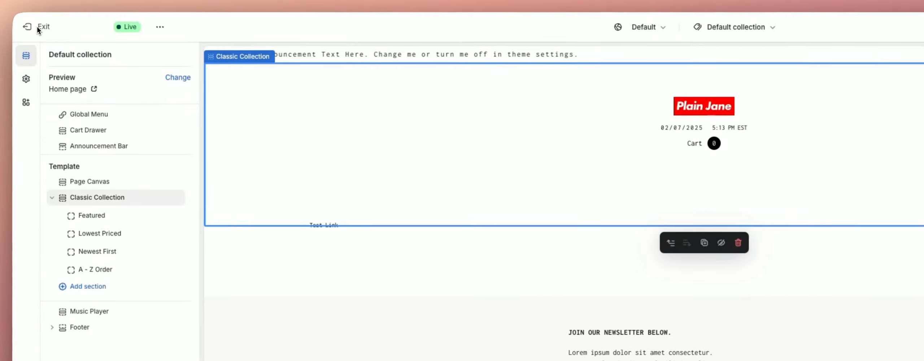
- Open the store admin in a new tab and go to the Shop Menu in Content's Menus list
right_click(37, 26)
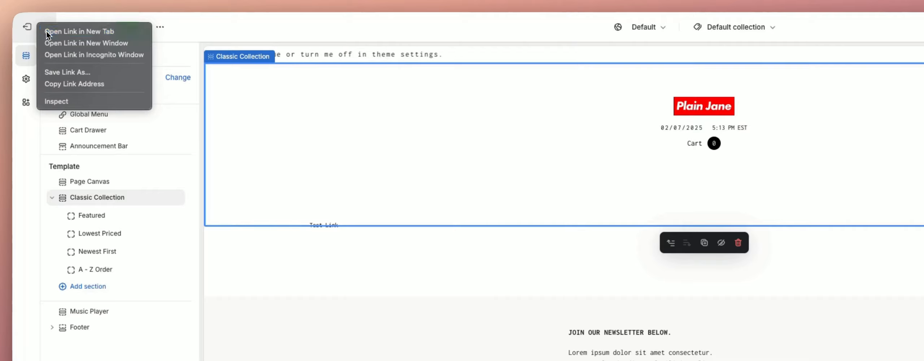
click(46, 31)
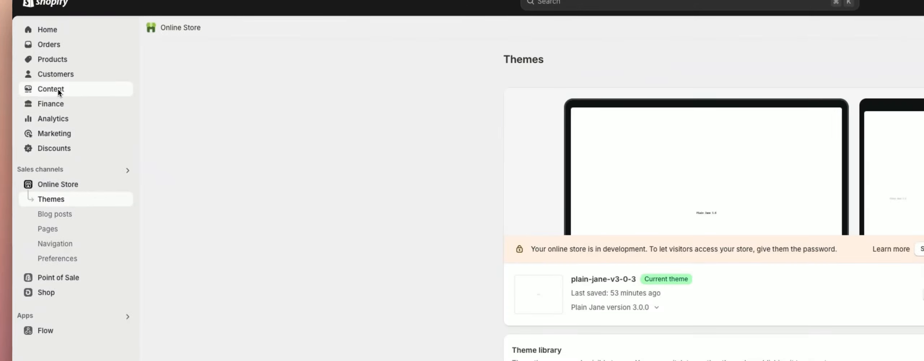
click(57, 89)
click(55, 135)
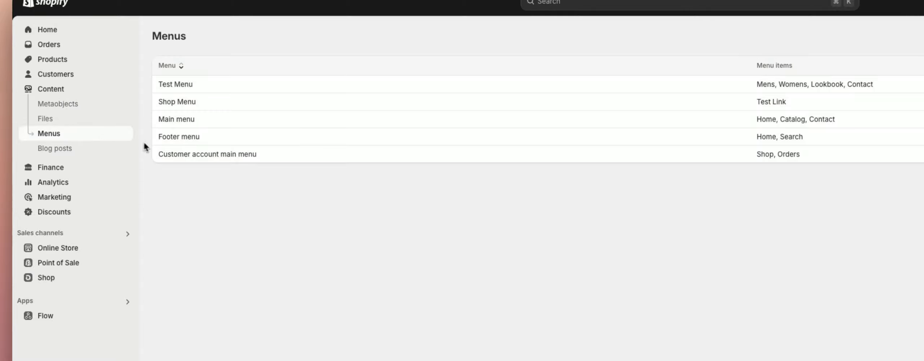
click(179, 102)
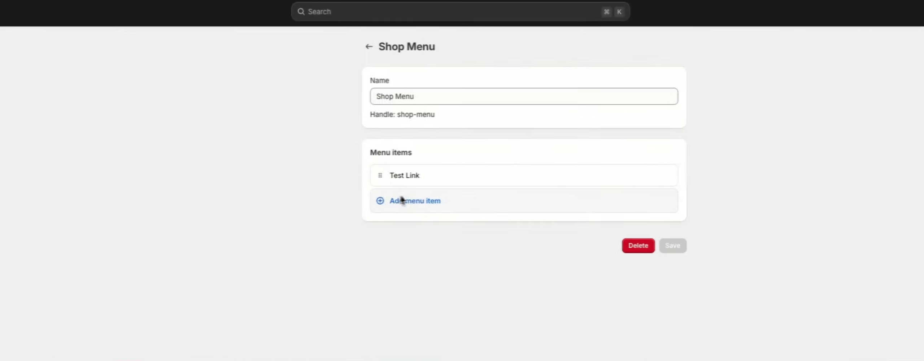
- Rename the Test Link menu item to Tops
mouse_move(408, 175)
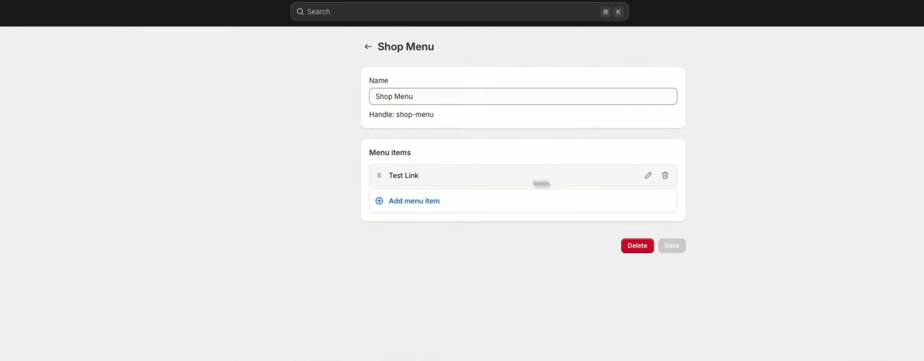
click(647, 176)
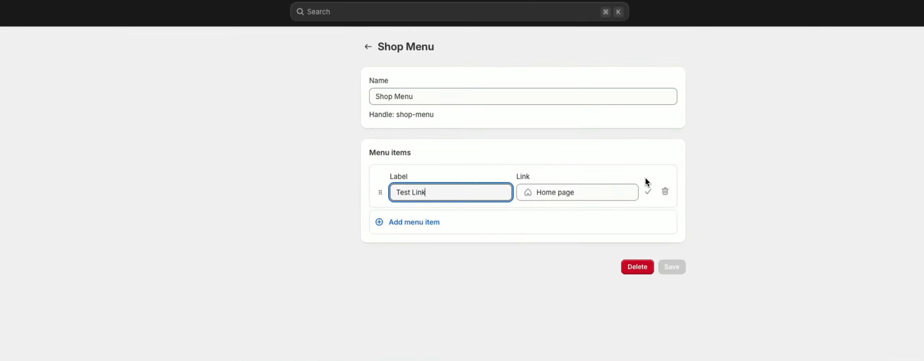
triple_click(460, 192)
click(461, 193)
triple_click(461, 192)
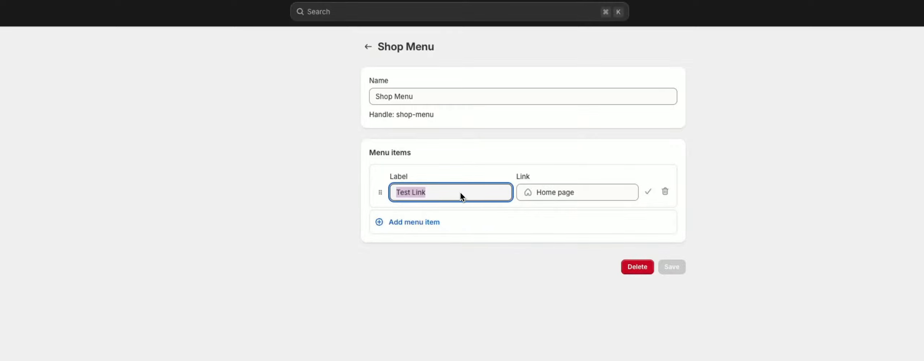
text(Tops)
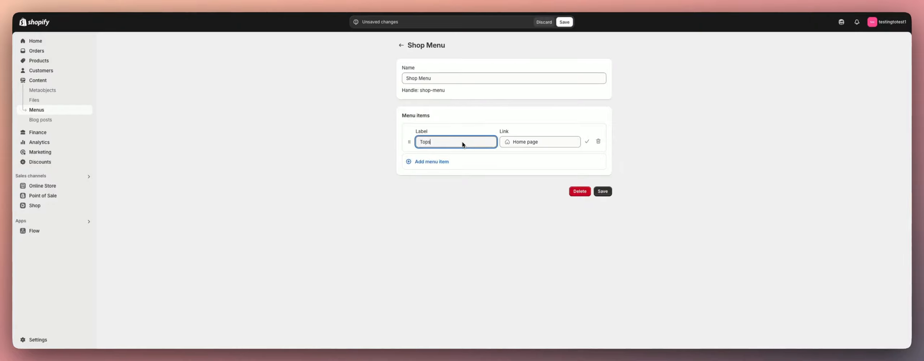
click(587, 141)
- Add a Bottoms menu item linking to the Home page
click(369, 166)
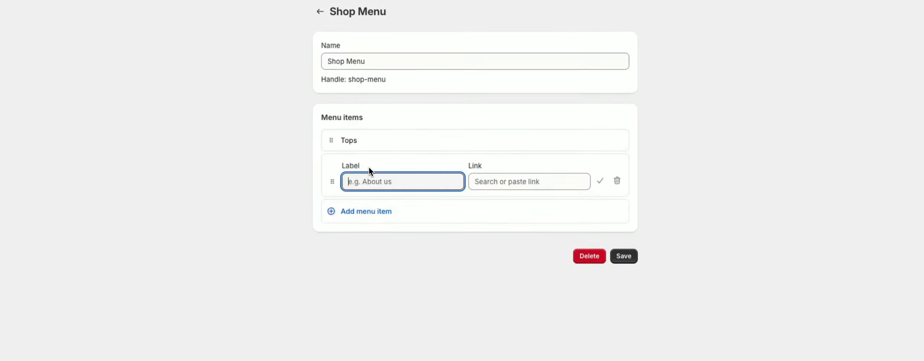
text(Bottom)
text(s)
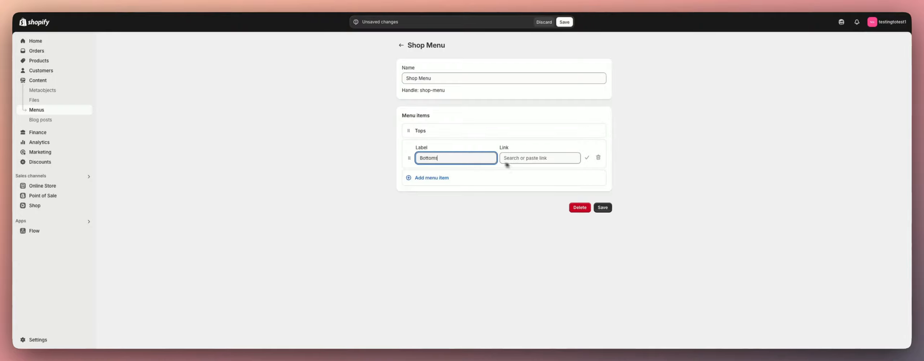
click(587, 158)
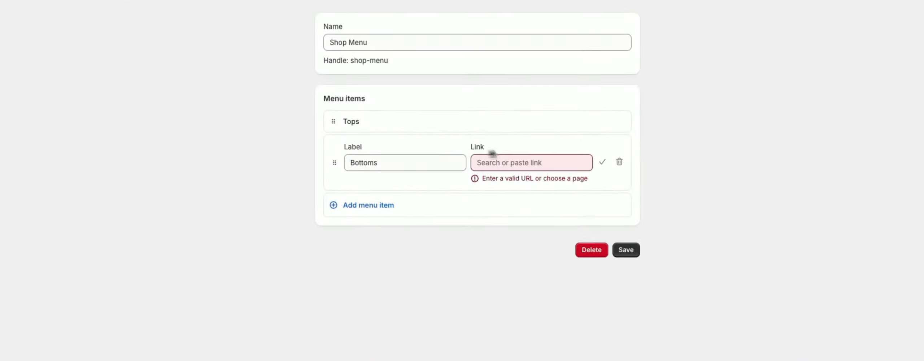
click(502, 162)
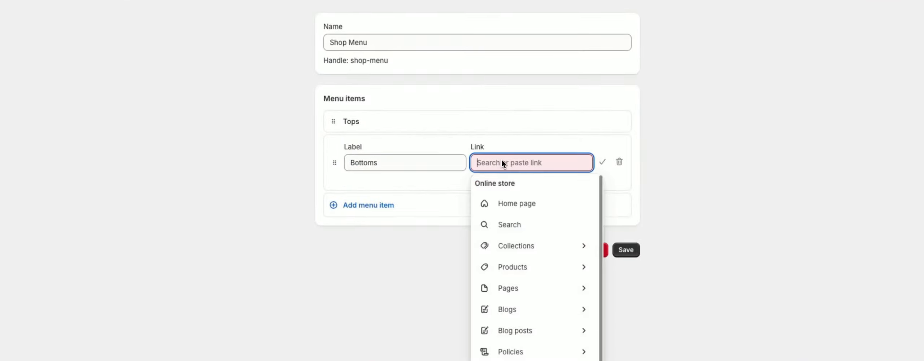
click(507, 204)
click(602, 162)
- Add an Outerwear menu item linking to the Home page
click(375, 175)
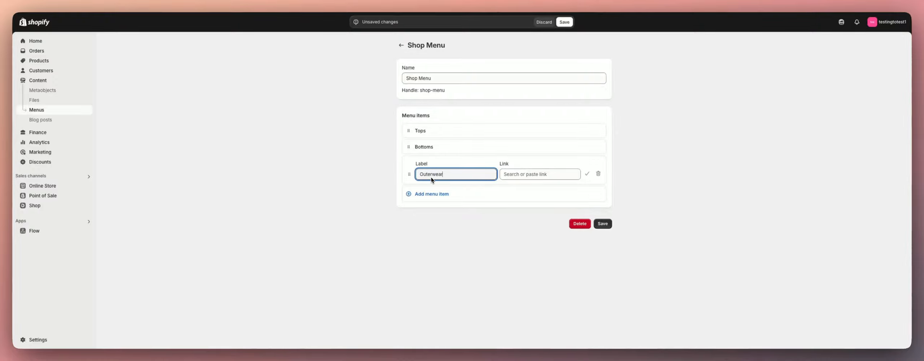
click(539, 174)
click(531, 200)
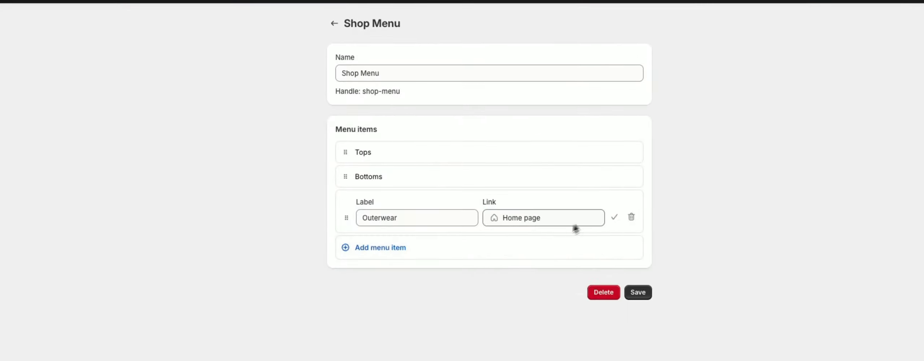
click(614, 217)
- Add a Footwear menu item linking to the Home page
click(397, 226)
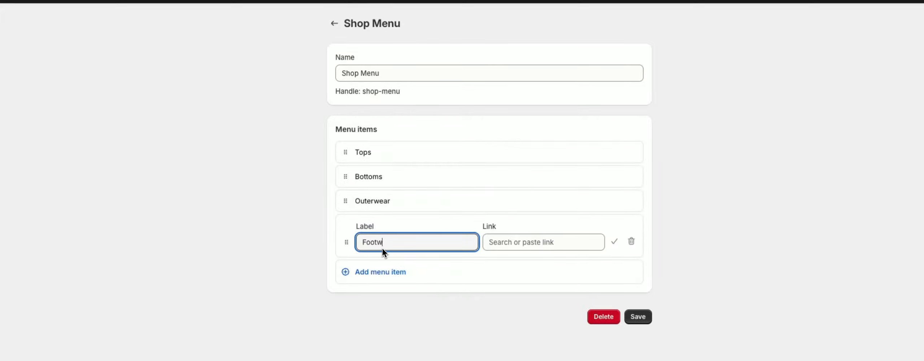
click(515, 247)
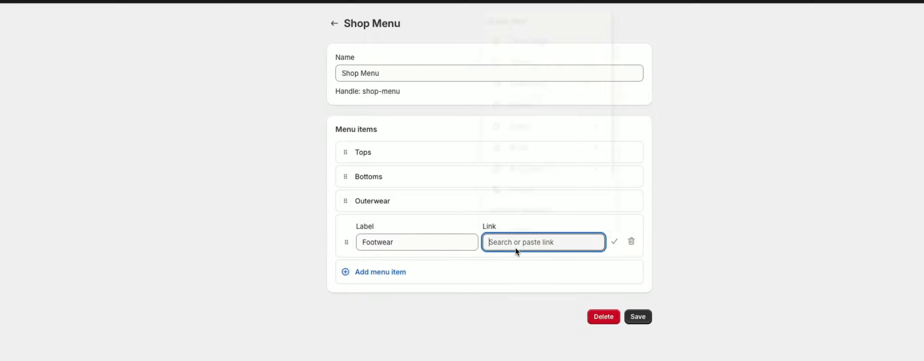
click(537, 45)
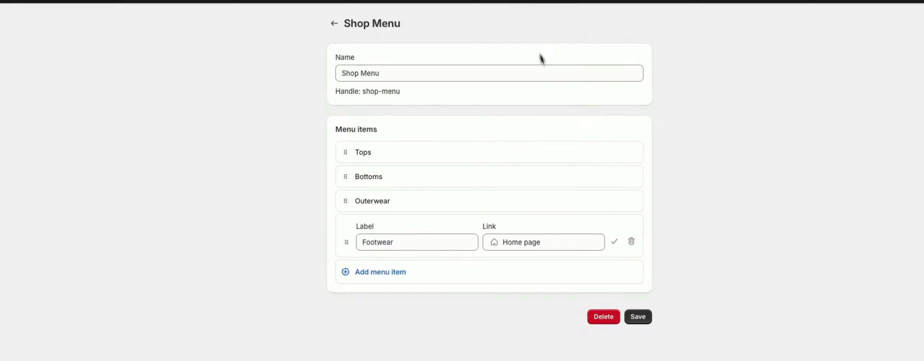
click(615, 241)
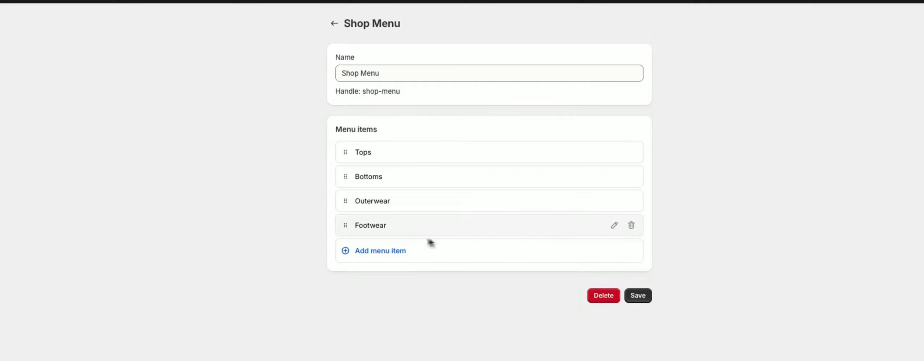
- Add an Accessories menu item linking to the Home page
click(380, 251)
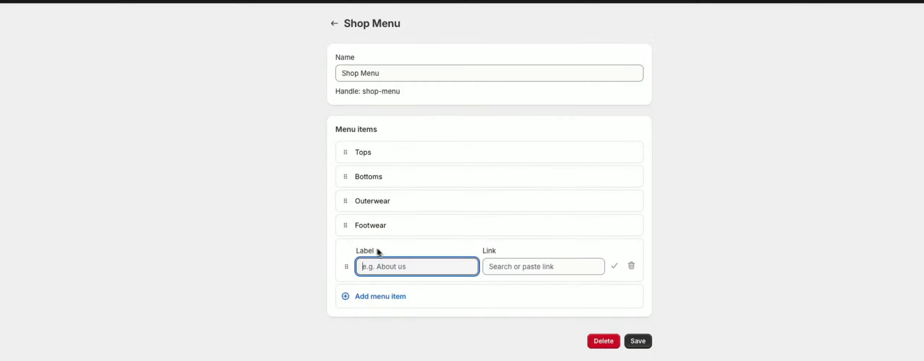
text(Accessories)
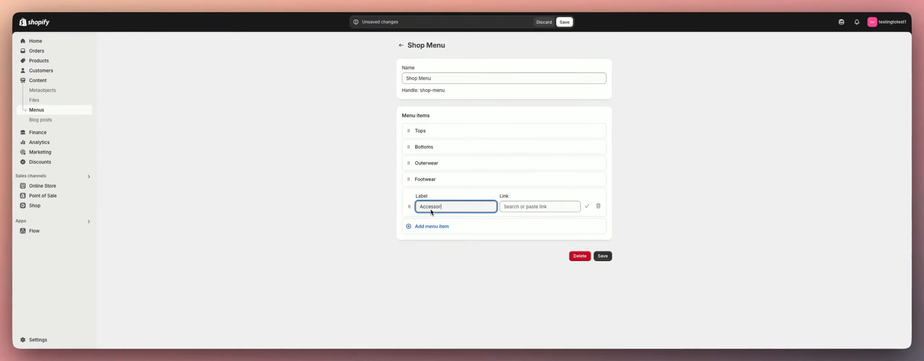
click(538, 211)
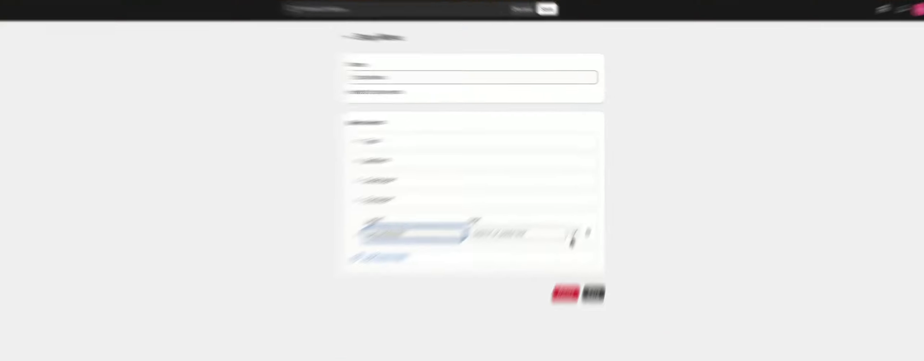
click(465, 42)
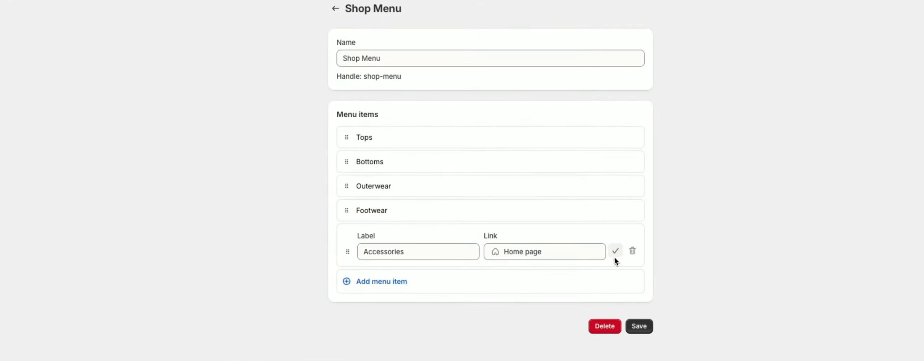
click(615, 255)
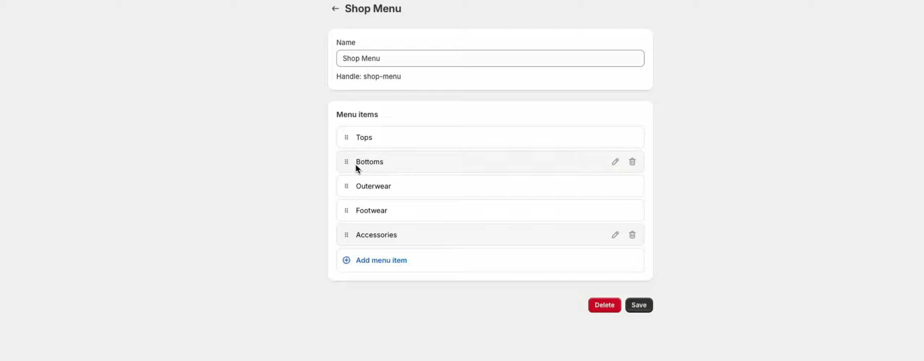
- Add a Shorts menu item linking to the Home page
click(371, 263)
click(398, 272)
text(S)
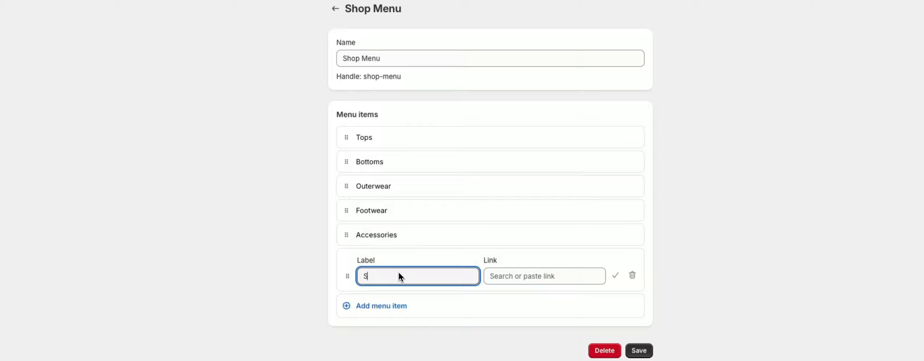
text(horts)
click(530, 278)
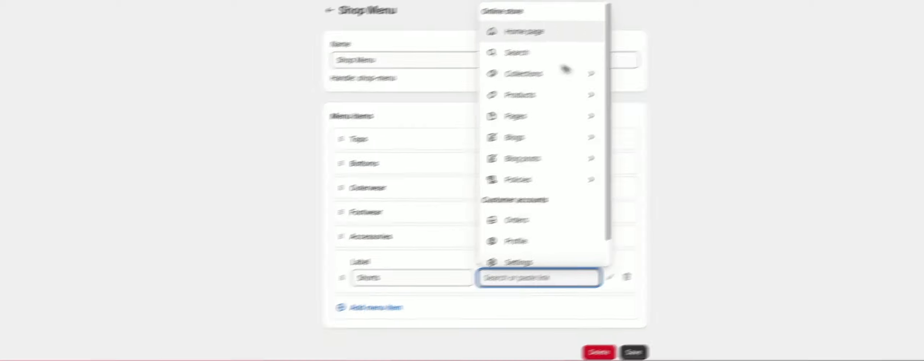
click(529, 30)
click(616, 275)
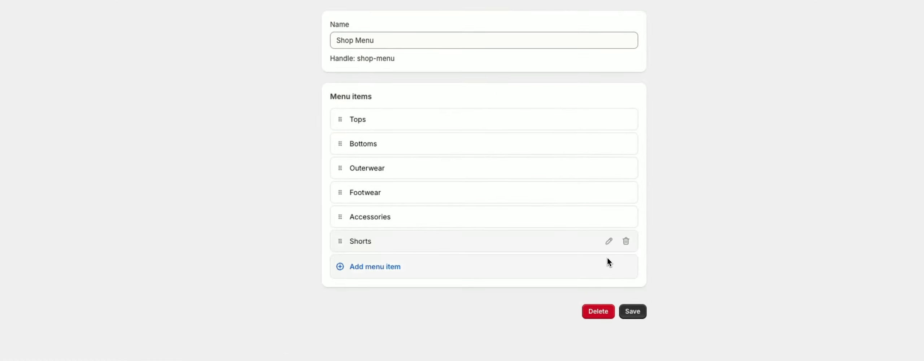
- Add a Denim menu item linking to the Home page
click(361, 267)
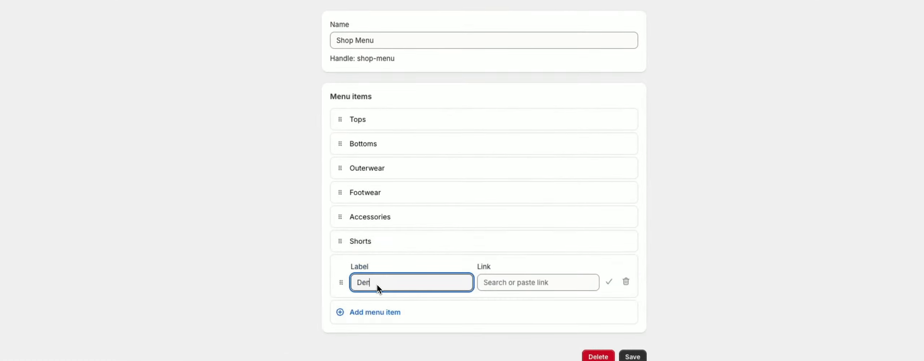
text(Denim)
click(480, 282)
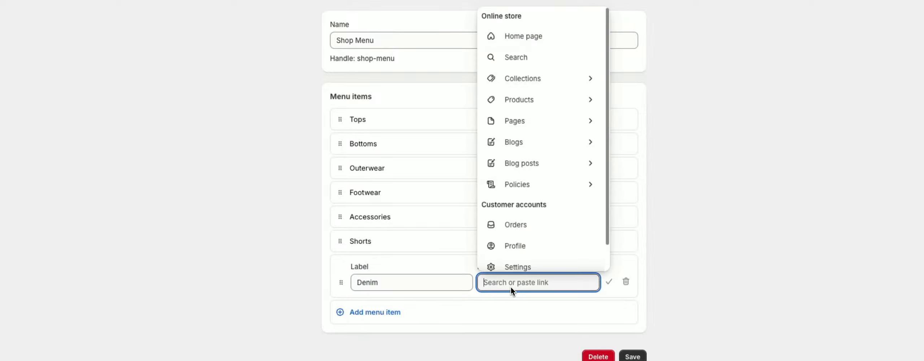
click(505, 47)
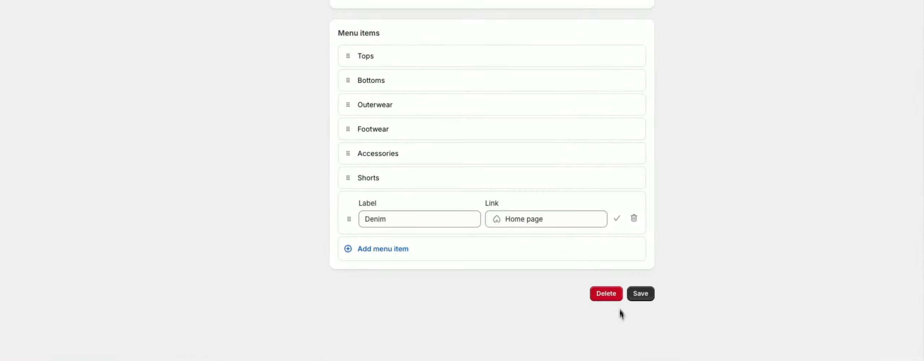
click(615, 218)
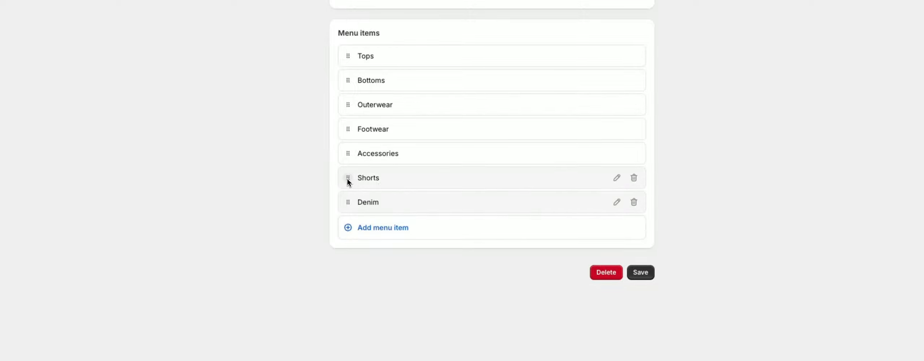
- Nest the Shorts and Denim items under Bottoms as sub-items
drag(348, 178, 393, 104)
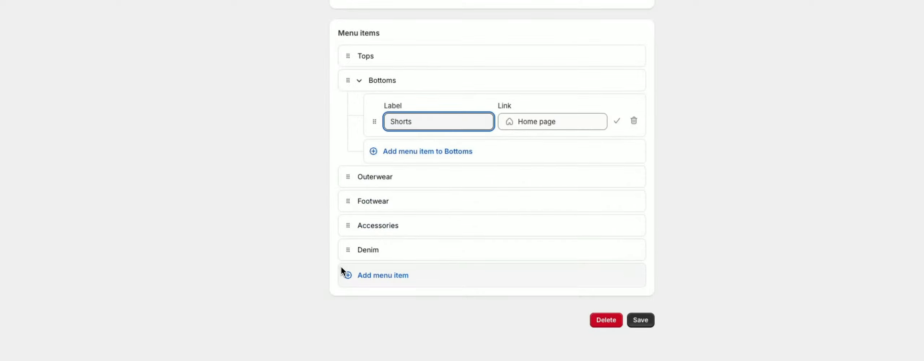
drag(343, 257, 403, 126)
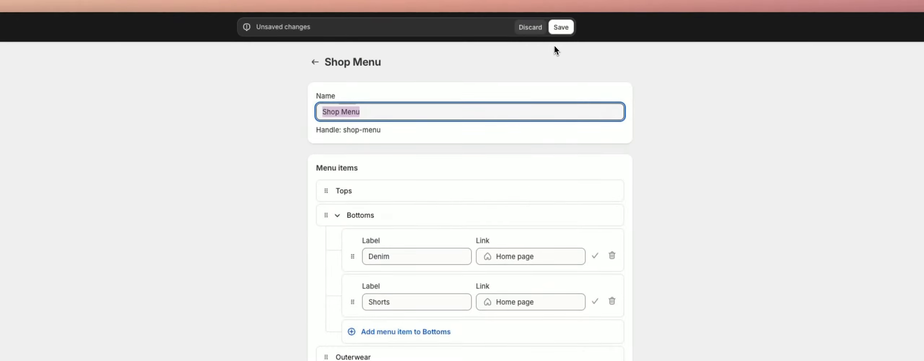
click(564, 54)
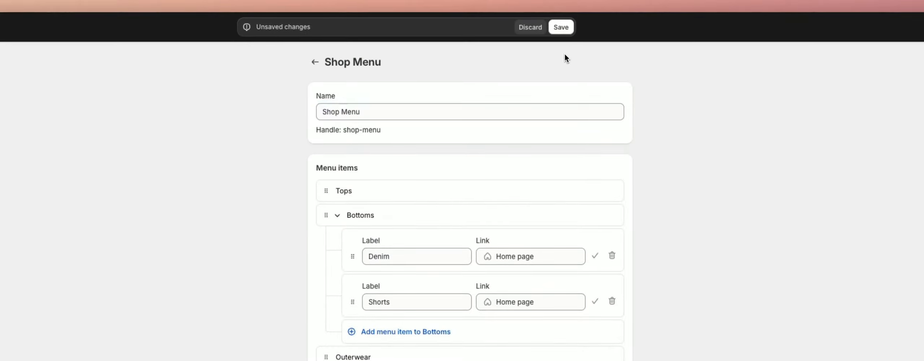
- Save the Shop Menu and the theme changes, and reload the theme editor
click(562, 28)
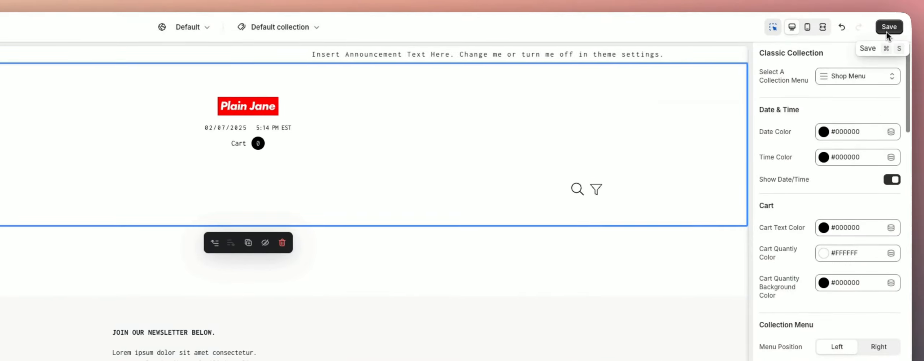
click(890, 29)
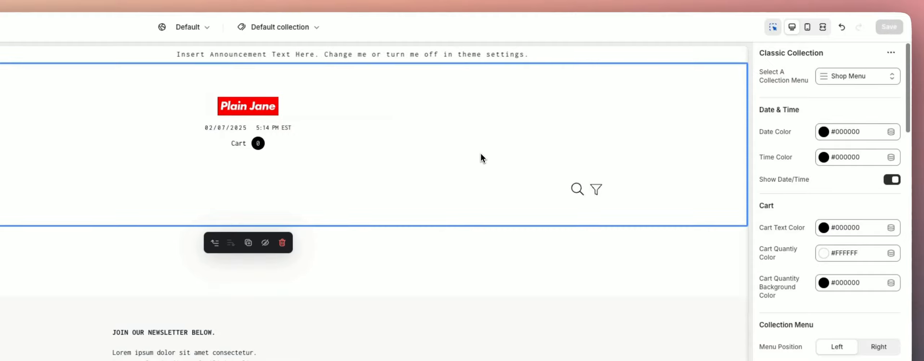
key(super+r)
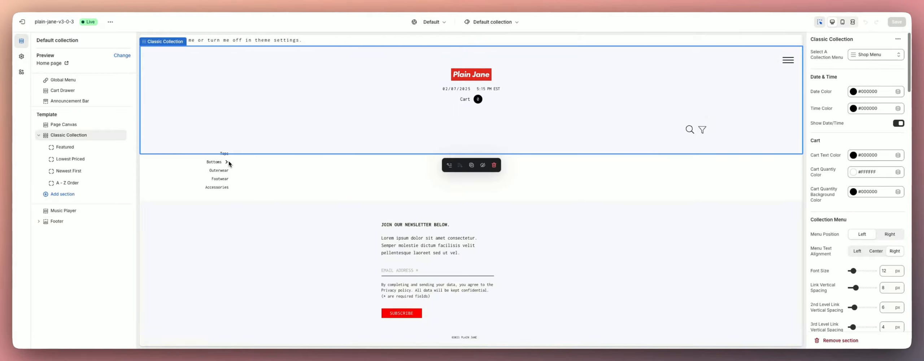
- Turn off Show Date/Time in the Classic Collection section settings
click(227, 162)
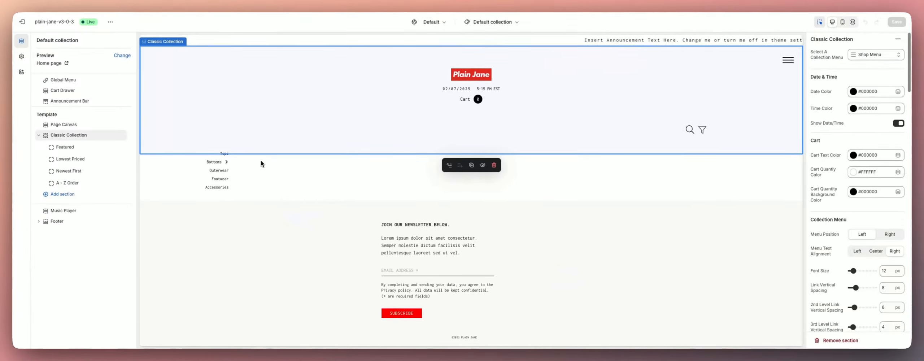
click(787, 61)
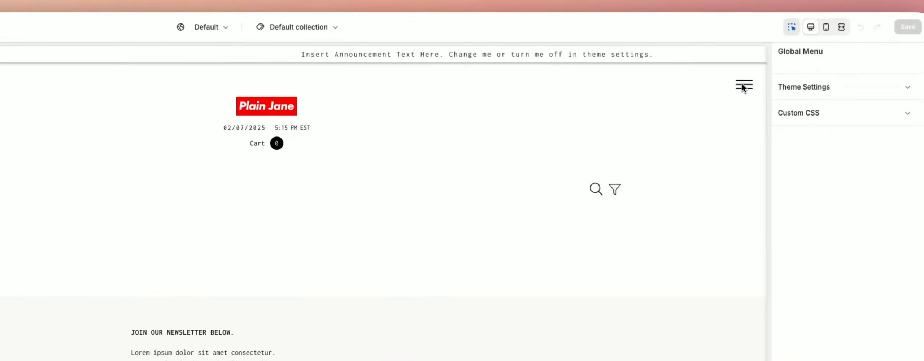
click(743, 86)
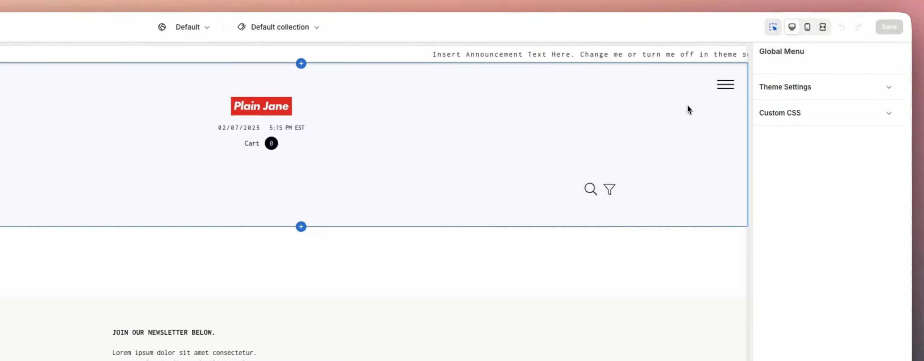
click(770, 68)
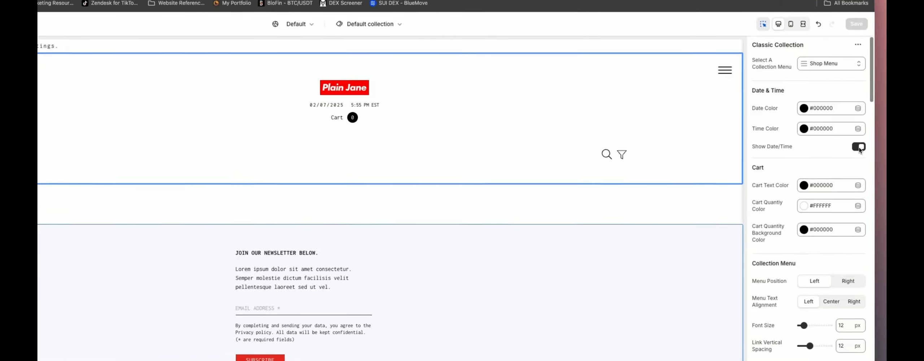
click(859, 147)
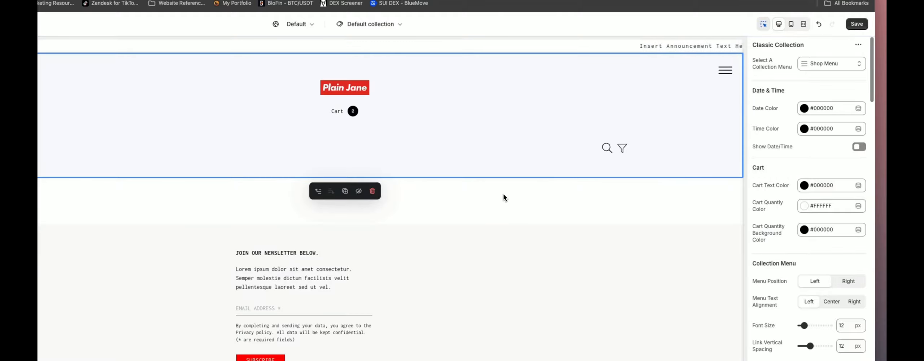
- Set the Classic Collection's collection menu position to Right
scroll(839, 226, down, 1)
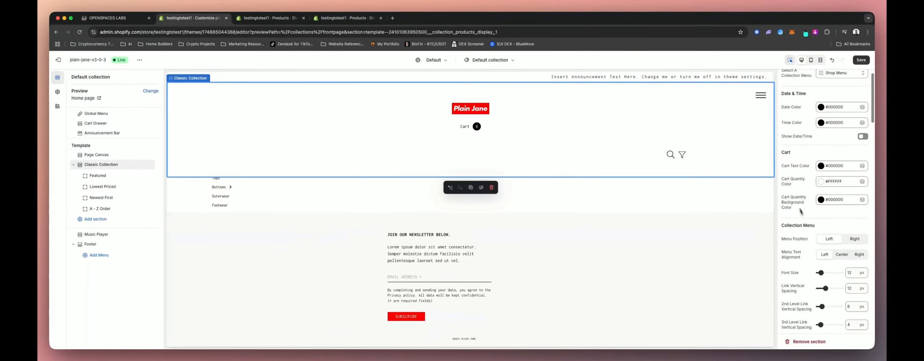
scroll(802, 216, down, 3)
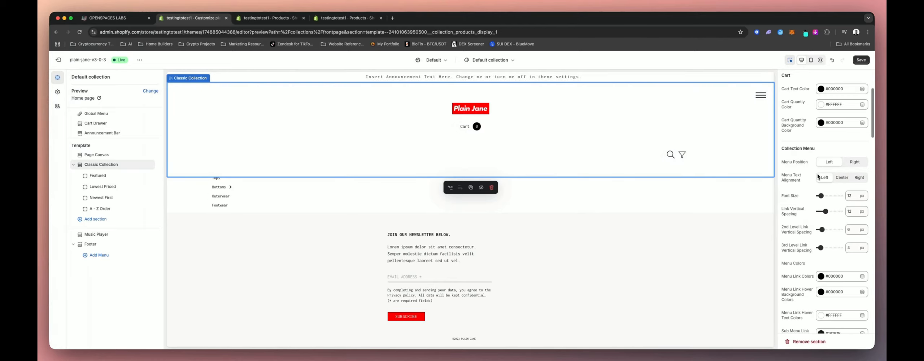
click(851, 162)
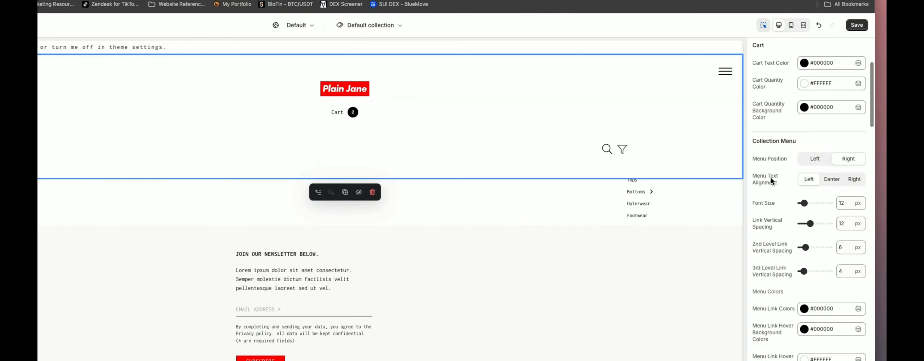
- Set the collection menu text alignment to Left and reduce the font size to 10 px
click(852, 179)
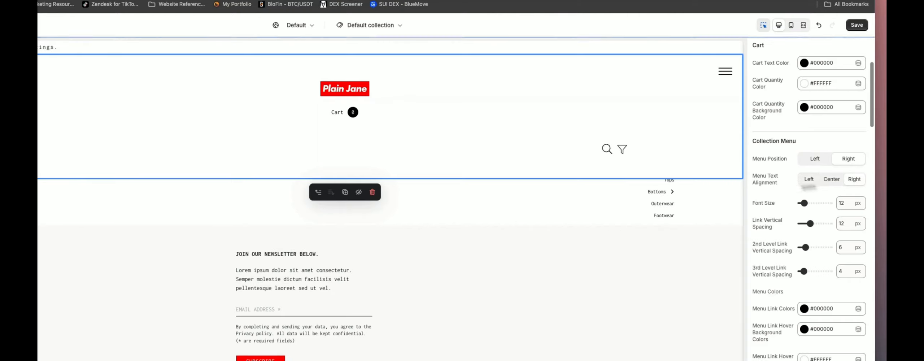
click(829, 179)
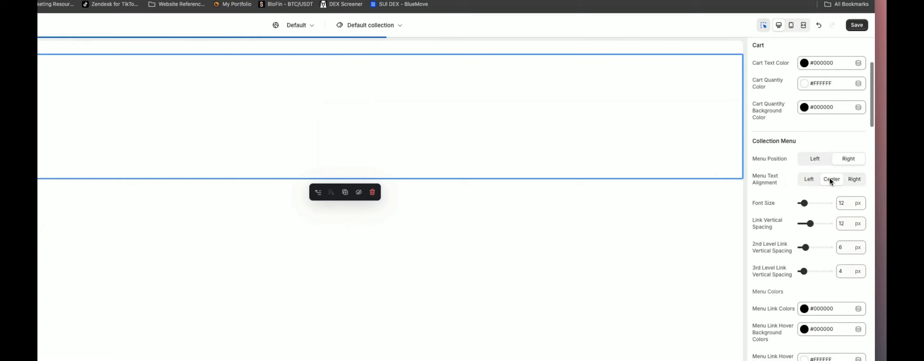
click(812, 182)
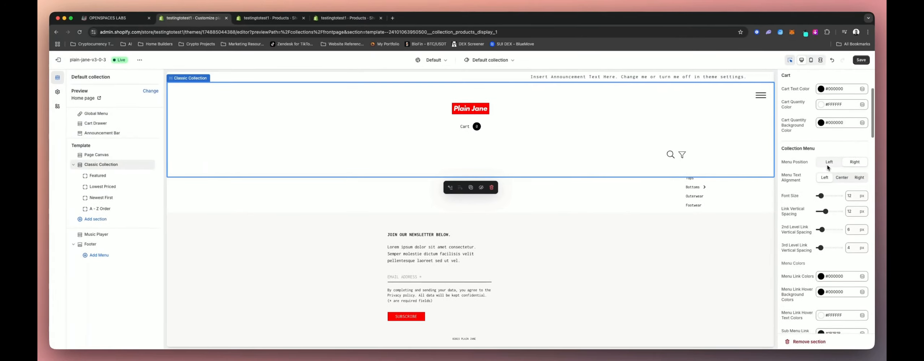
drag(819, 197, 802, 179)
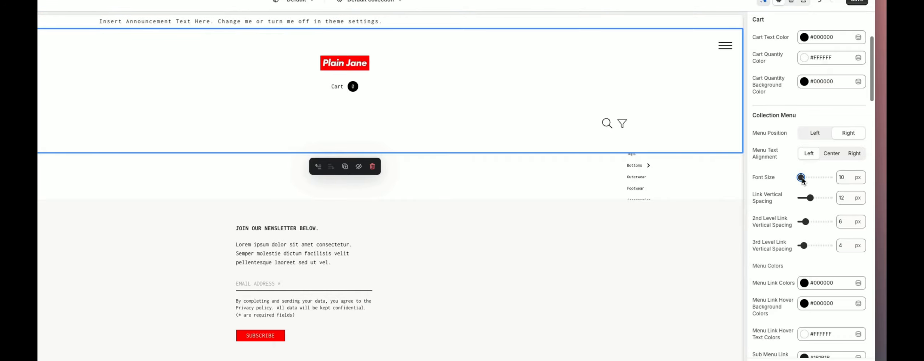
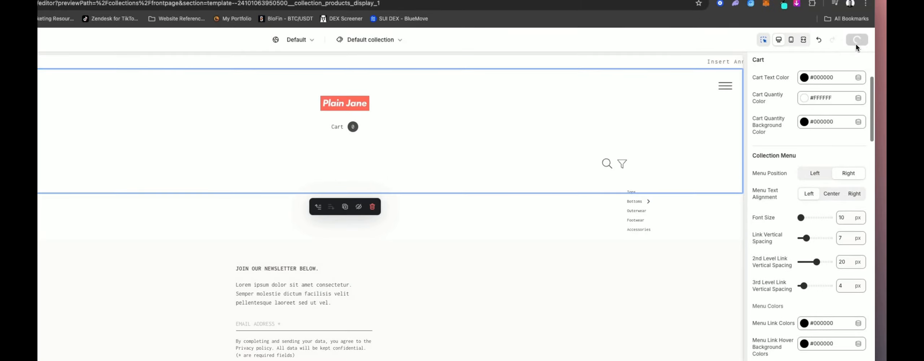
- Expand the Bottoms submenu in the preview and reduce the 2nd Level Link Vertical Spacing to 13 px
click(649, 203)
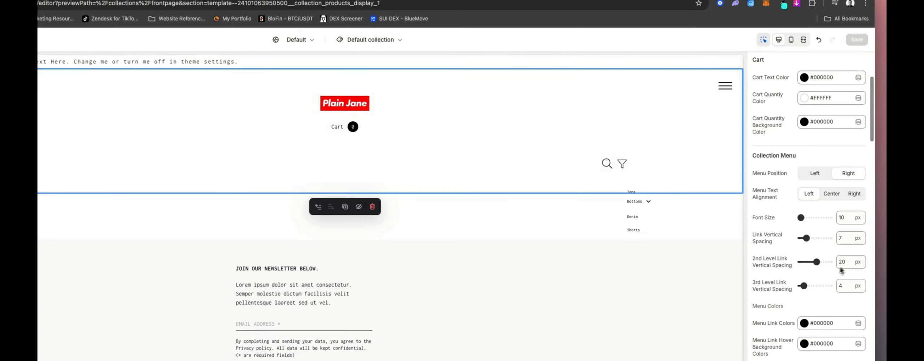
drag(819, 264, 811, 266)
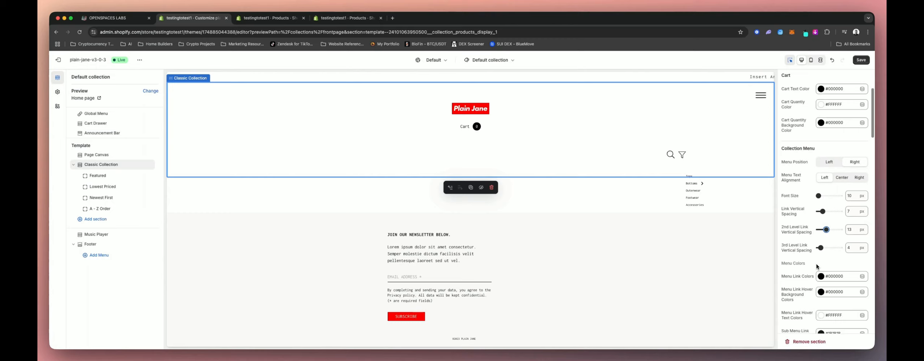
- Scroll through the remaining Classic Collection settings and save the theme changes
scroll(817, 267, down, 3)
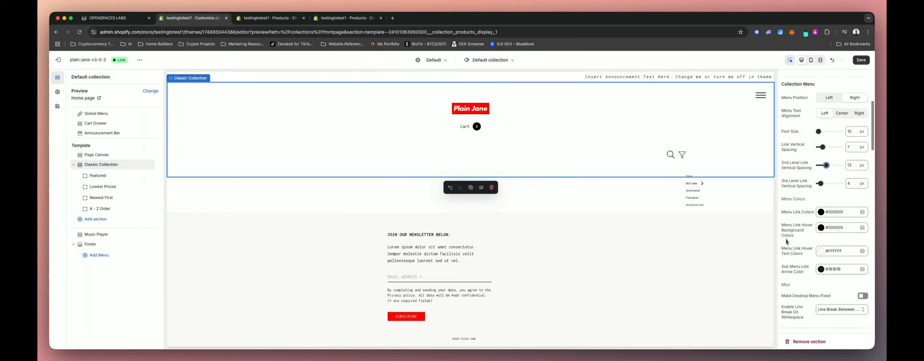
scroll(792, 276, down, 4)
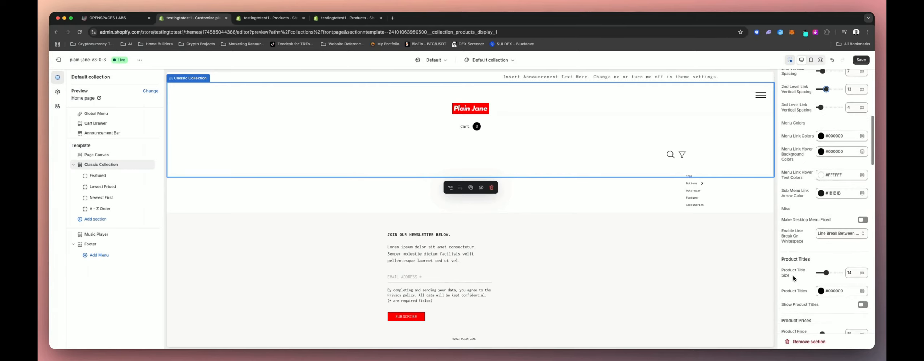
scroll(793, 275, down, 4)
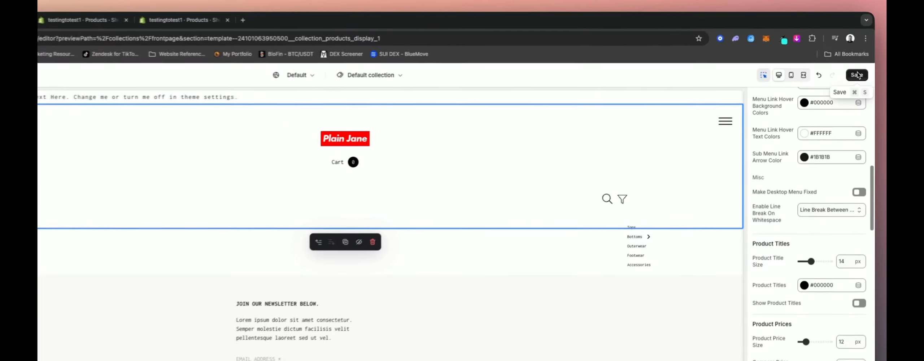
click(856, 75)
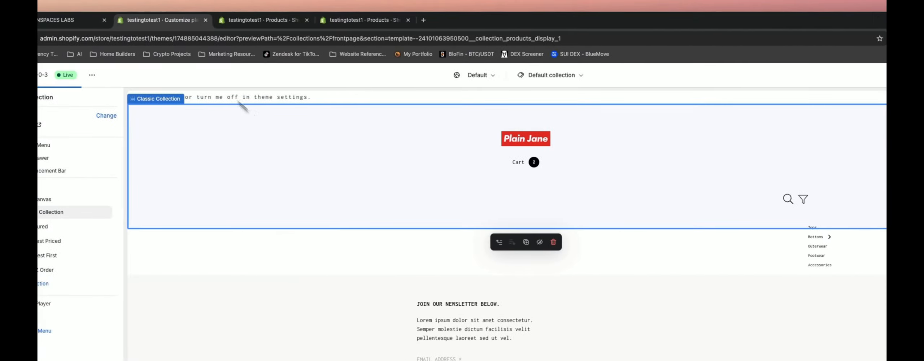
- Import products into the store from the Clothing Brand Demo Products Template.csv file, publishing them to all sales channels
click(266, 26)
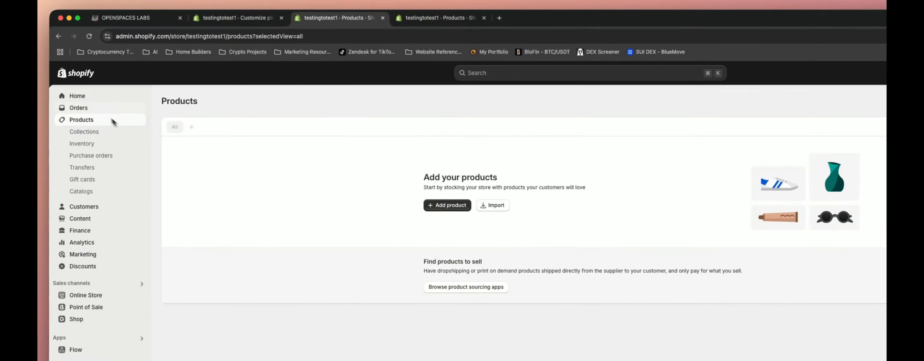
click(101, 96)
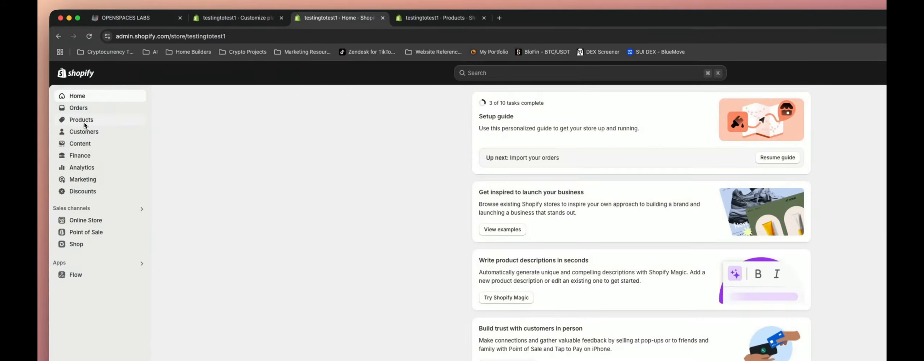
click(84, 123)
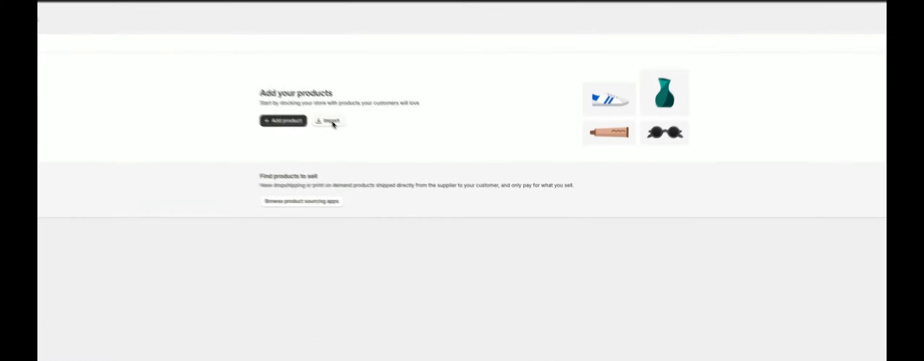
click(390, 162)
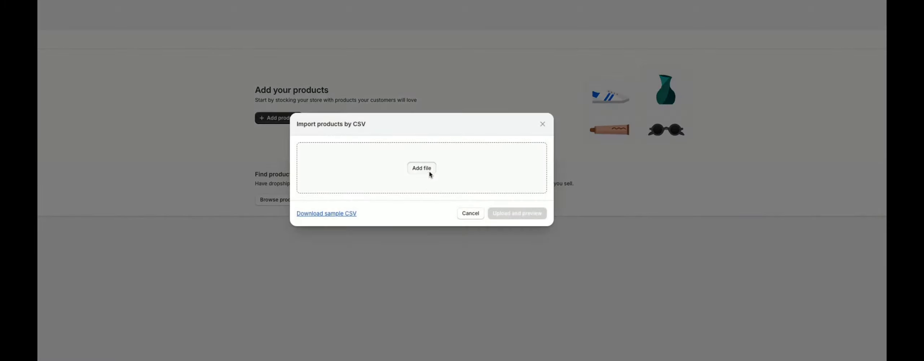
click(429, 170)
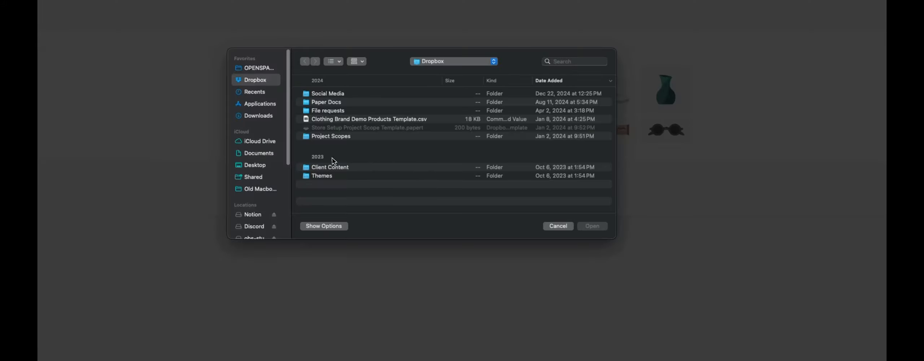
click(365, 120)
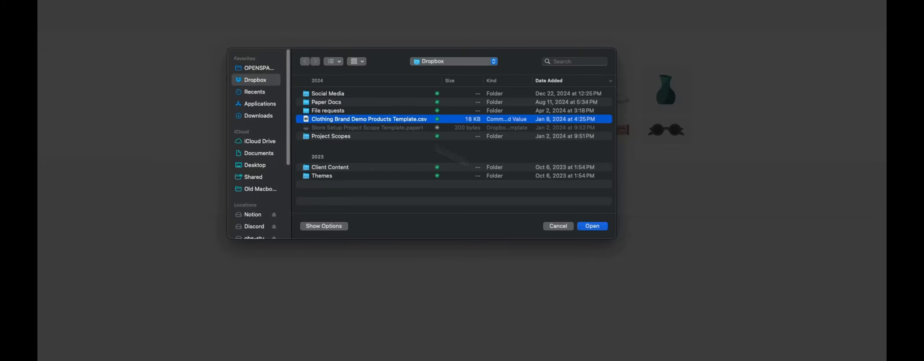
click(602, 230)
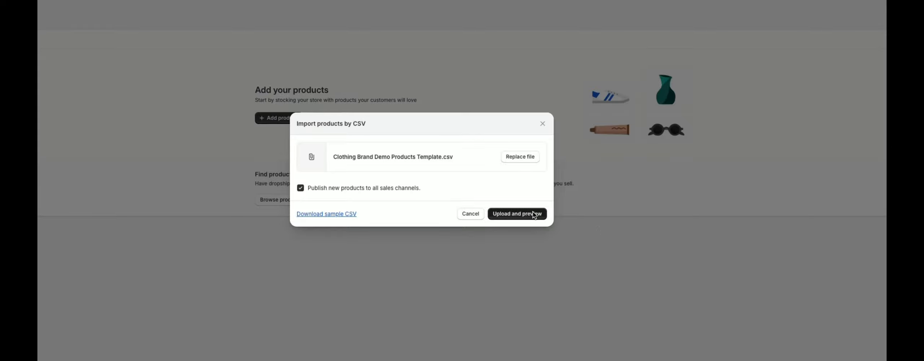
click(533, 214)
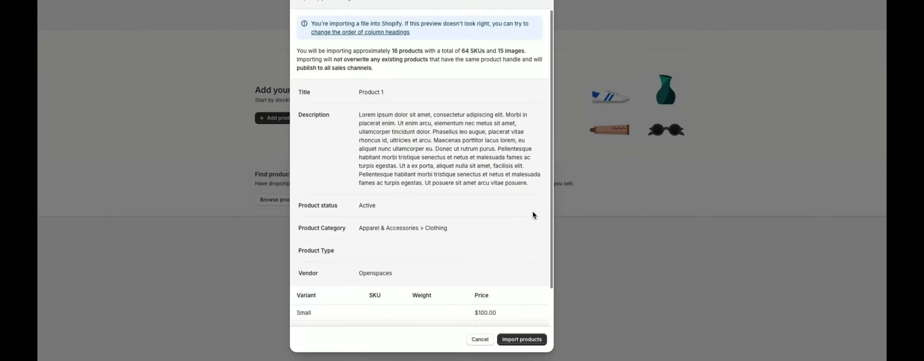
click(531, 341)
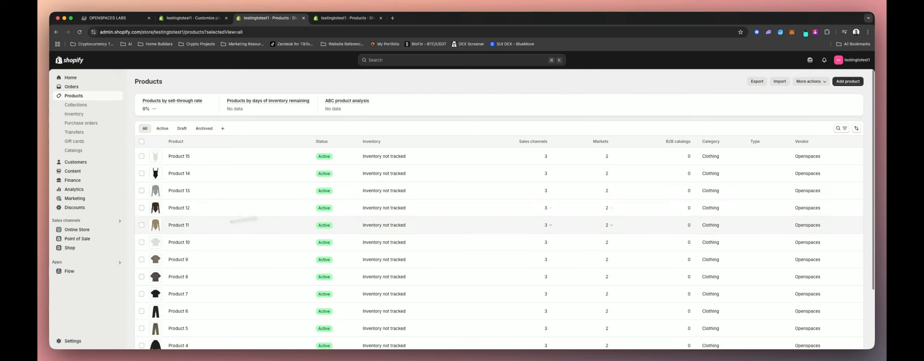
- Open the Home page collection, rename it Tops, and save it
scroll(174, 244, down, 3)
scroll(176, 246, up, 3)
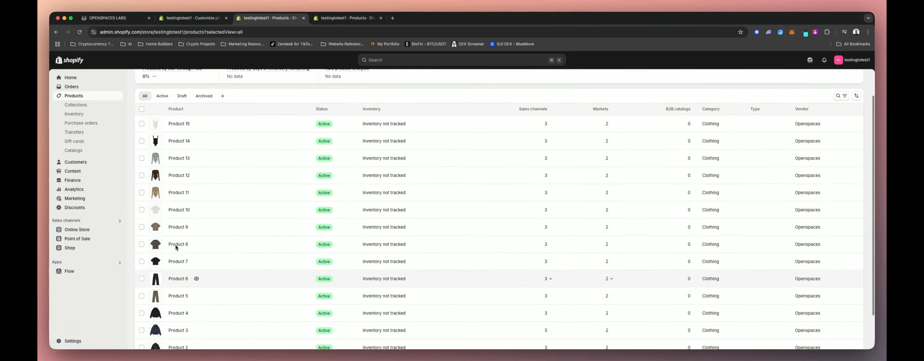
scroll(247, 204, up, 1)
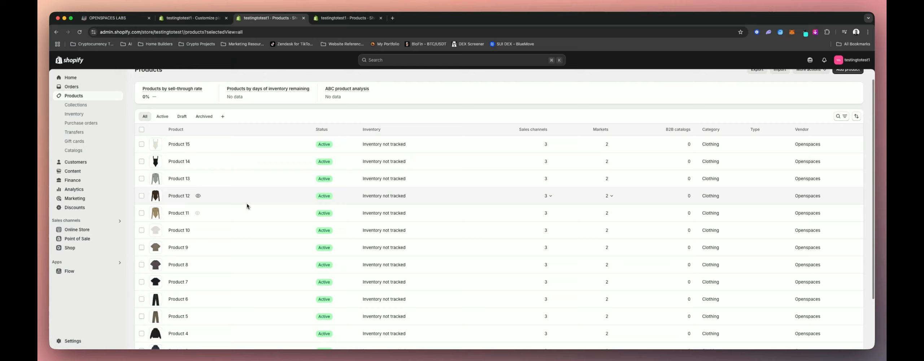
click(78, 109)
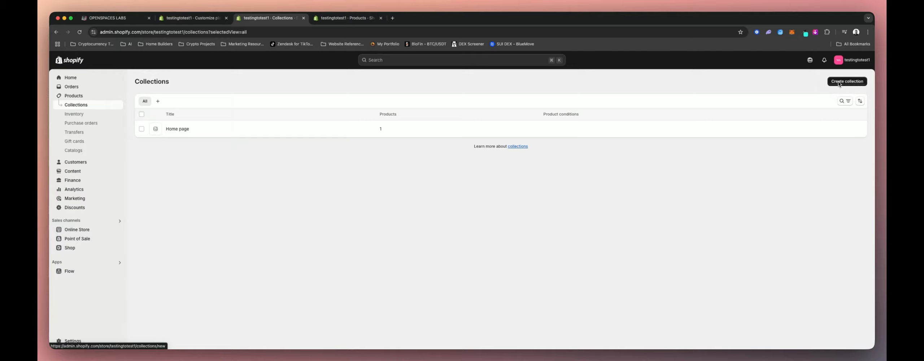
click(178, 129)
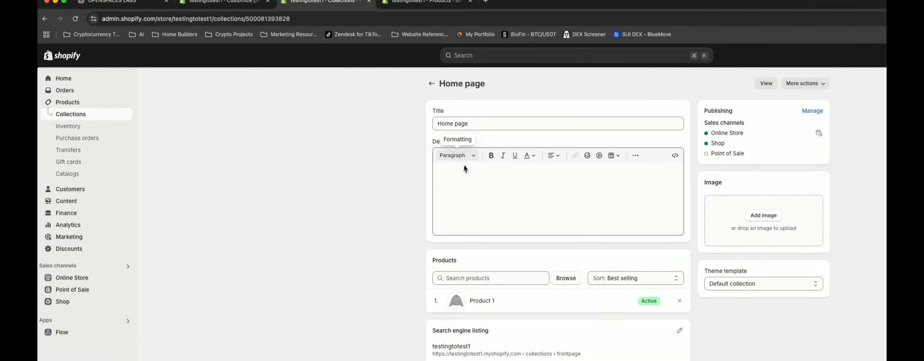
click(467, 125)
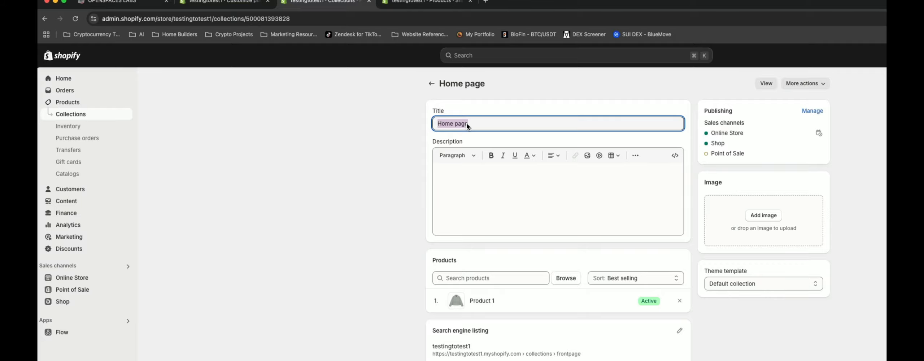
text(Tops)
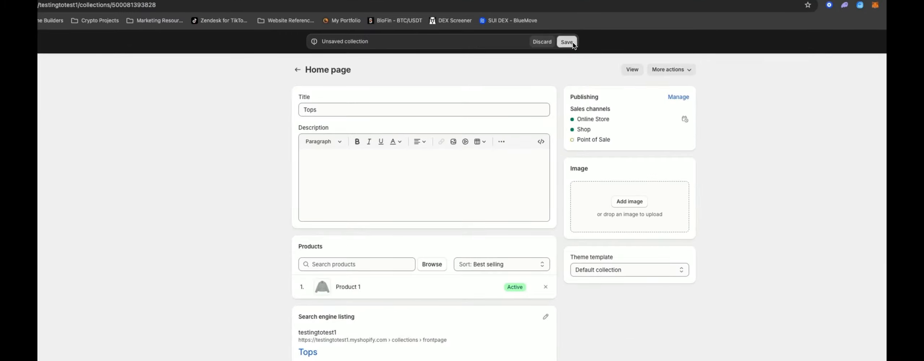
key(super+s)
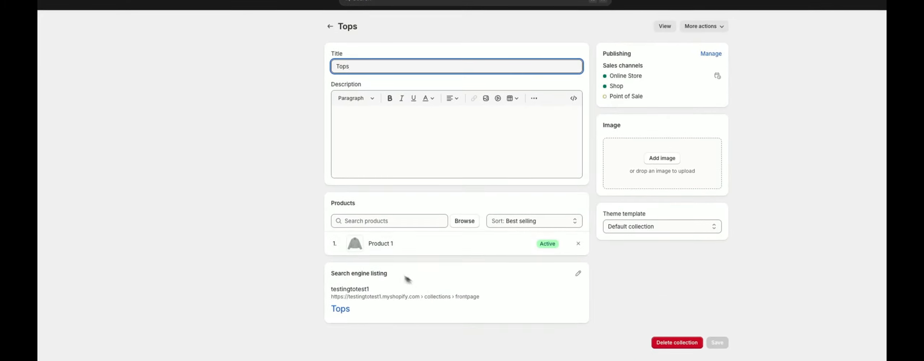
- Sort the Tops collection manually and replace Product 1 with Products 3, 4 and 7 through 15
click(521, 222)
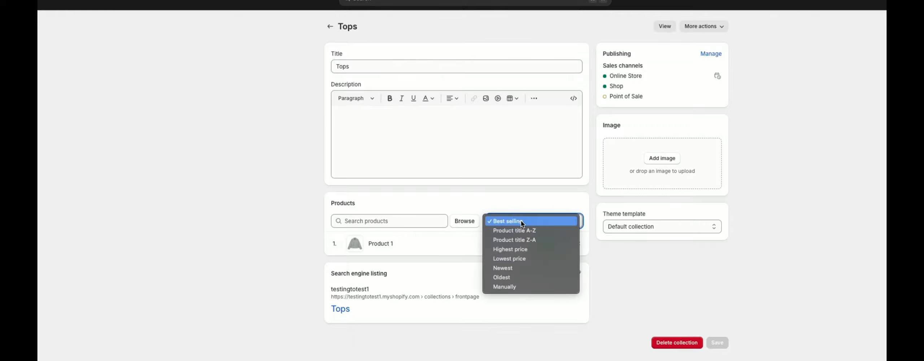
click(518, 288)
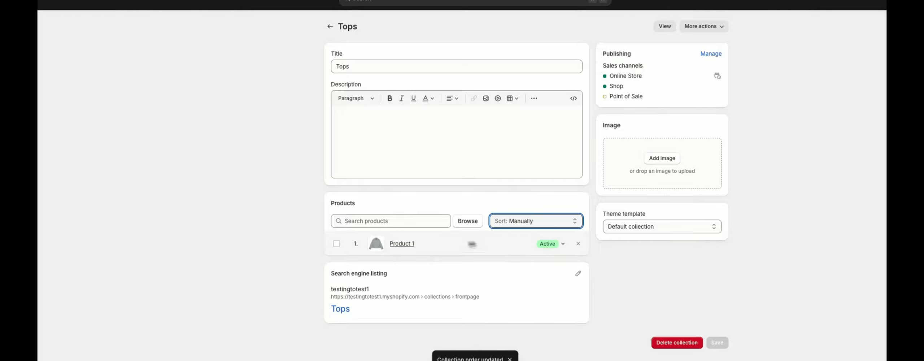
click(462, 222)
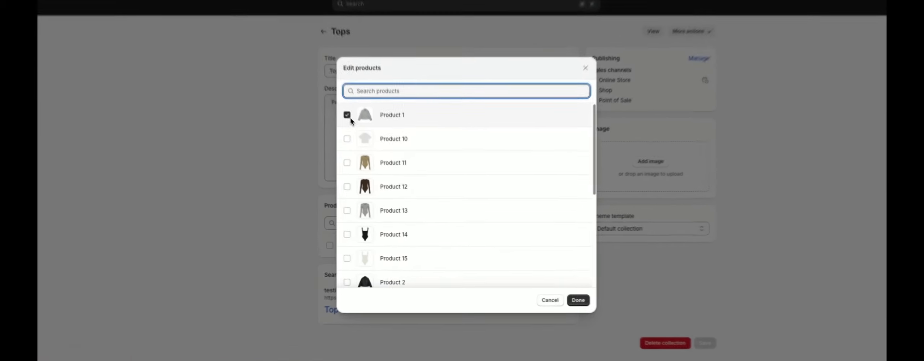
click(369, 146)
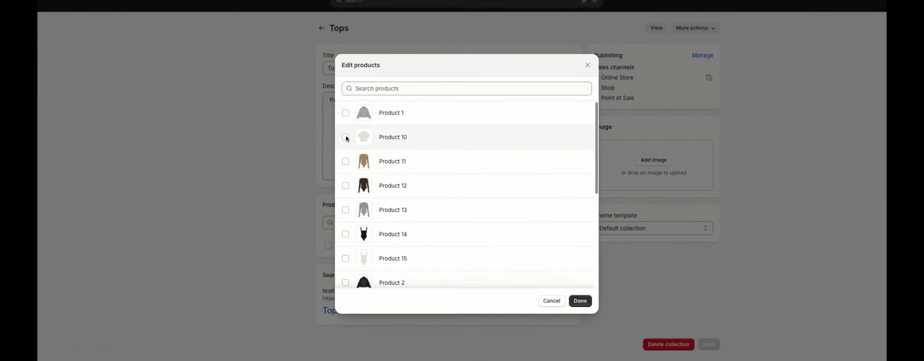
click(369, 164)
scroll(351, 153, down, 1)
click(347, 149)
click(346, 191)
scroll(352, 224, down, 3)
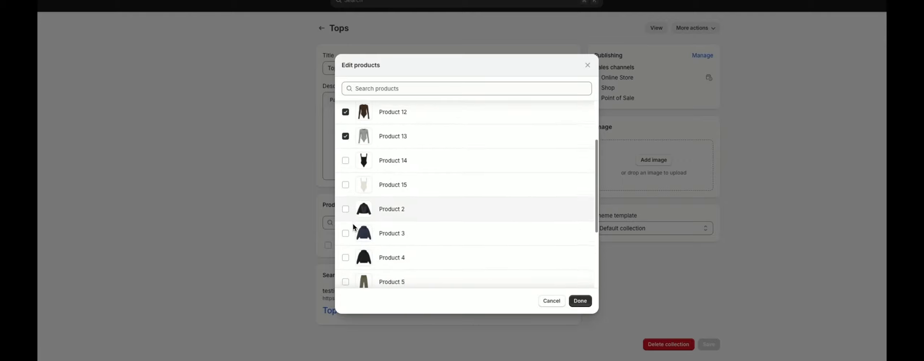
click(345, 153)
click(346, 177)
scroll(374, 209, down, 2)
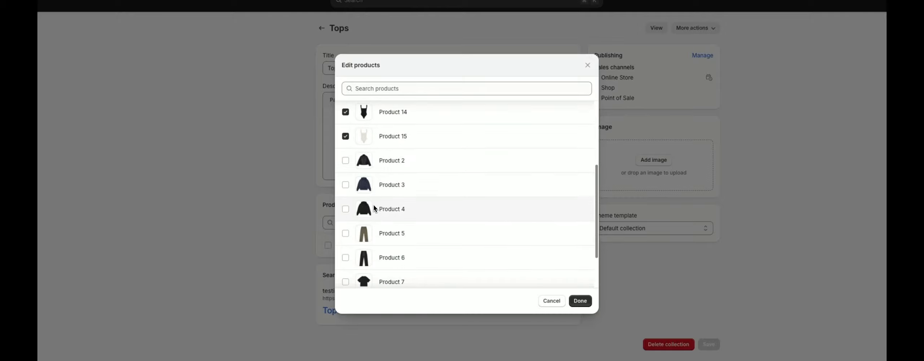
click(347, 210)
scroll(376, 231, down, 2)
click(346, 226)
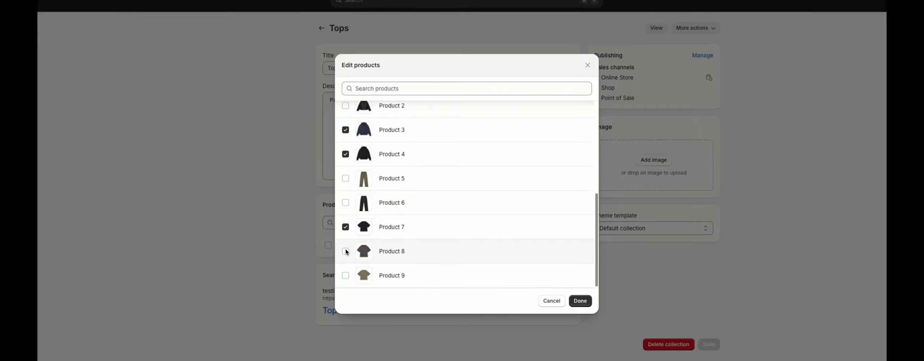
click(345, 252)
click(345, 275)
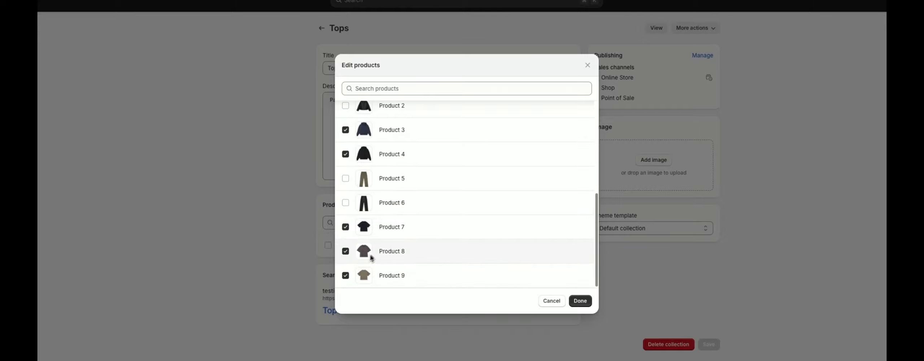
click(580, 301)
- Remove Products 14 and 15 from the Tops collection's product list
scroll(444, 286, down, 5)
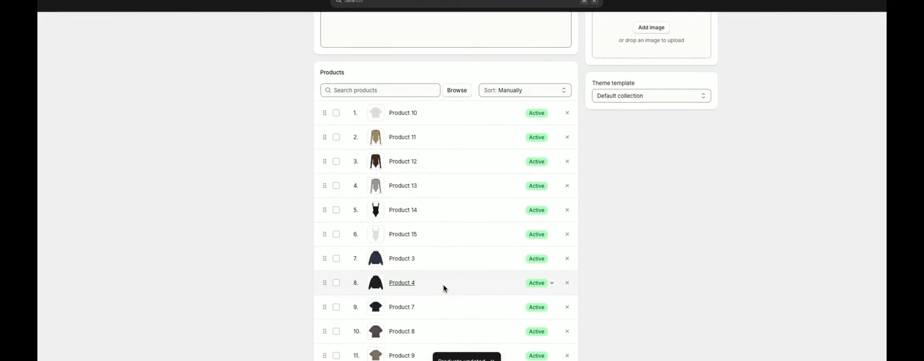
scroll(443, 285, up, 1)
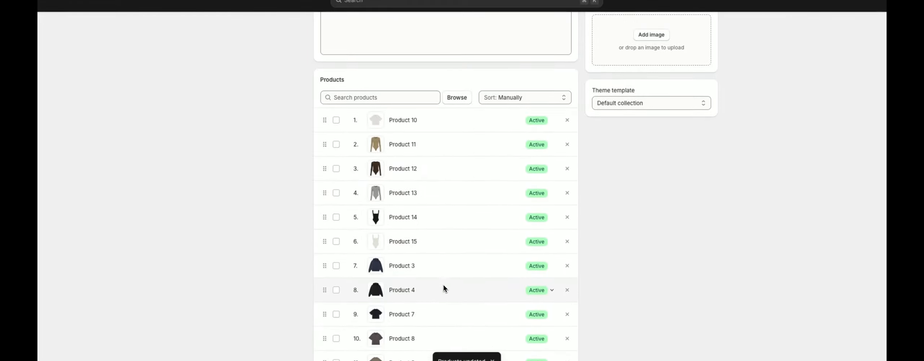
click(337, 217)
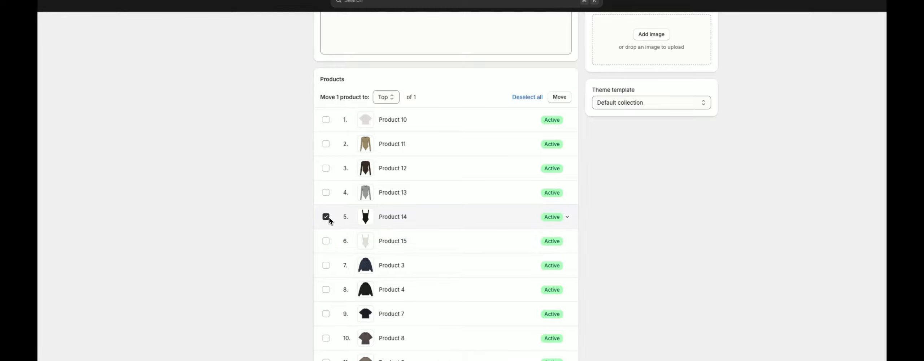
click(326, 241)
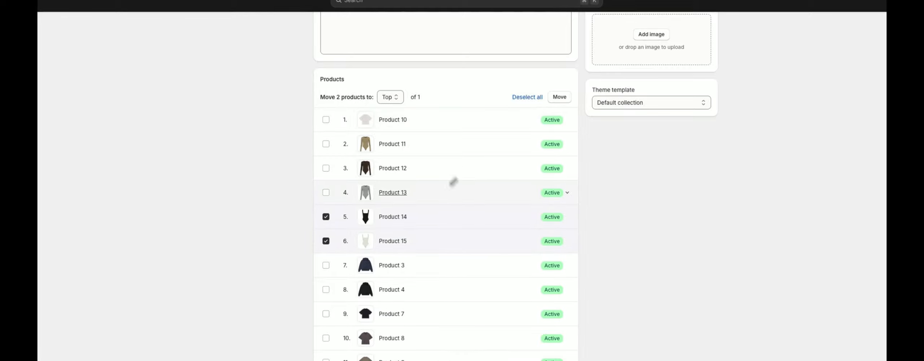
scroll(434, 196, down, 3)
scroll(433, 196, up, 3)
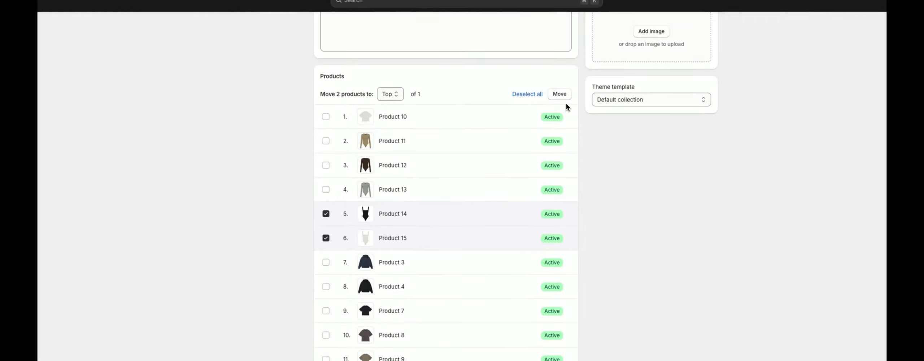
click(326, 216)
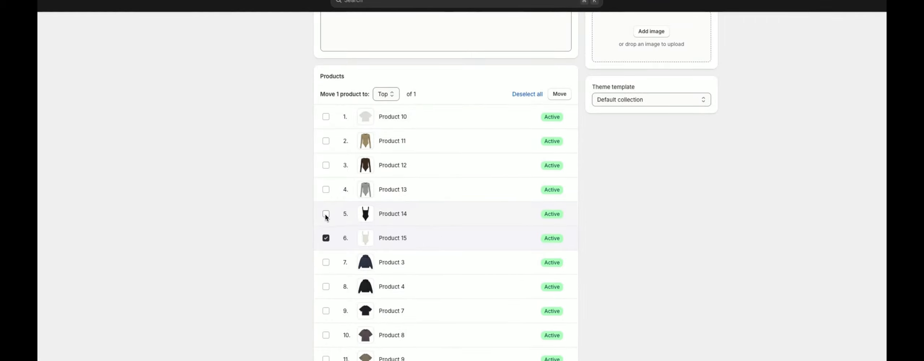
click(325, 238)
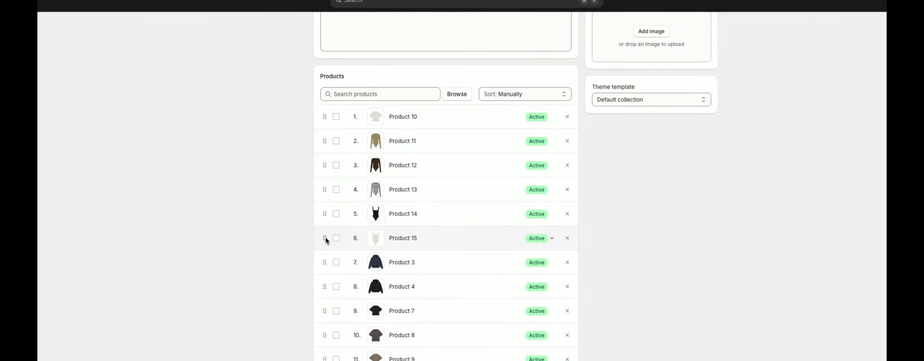
click(567, 238)
click(567, 213)
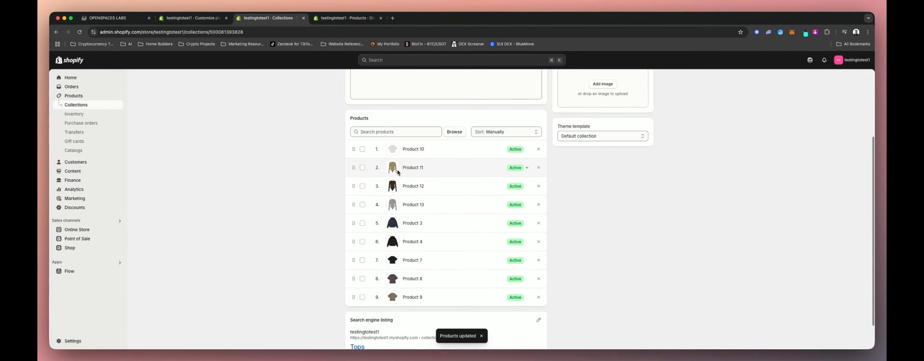
- Go back to the collections list and start a new collection titled Bottoms
scroll(556, 261, up, 3)
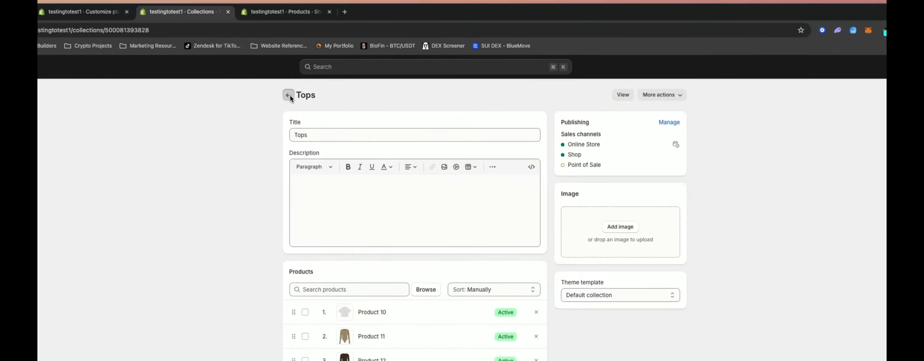
click(349, 81)
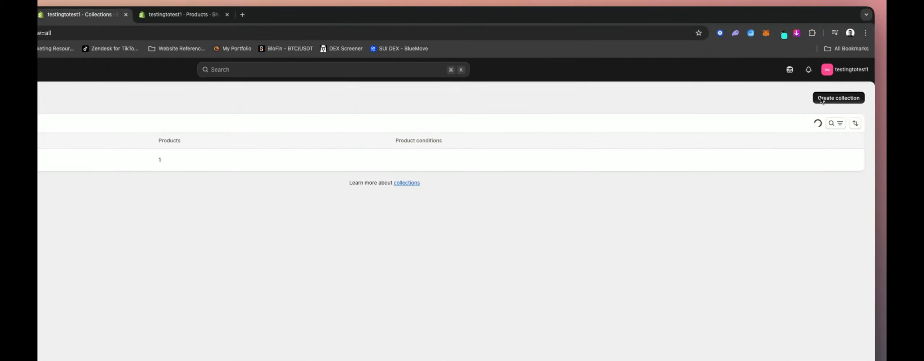
click(827, 100)
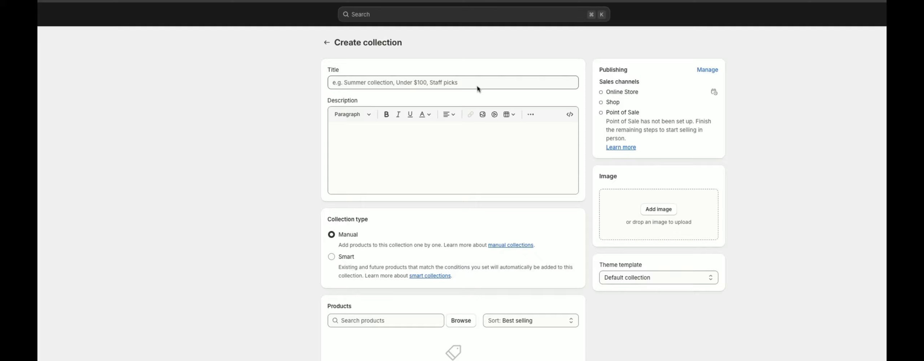
click(338, 136)
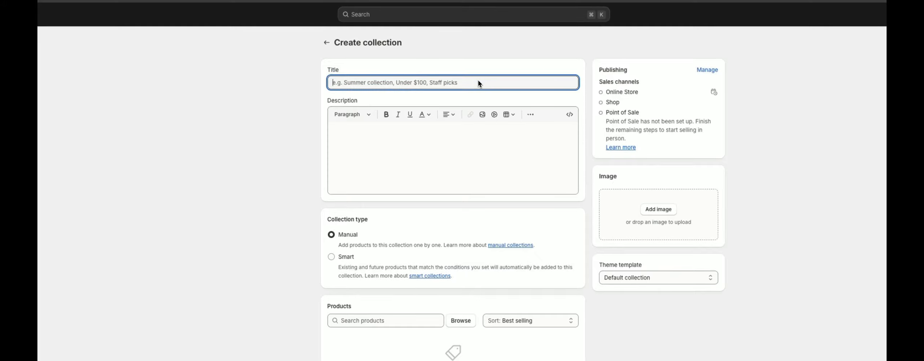
text(Bottoms)
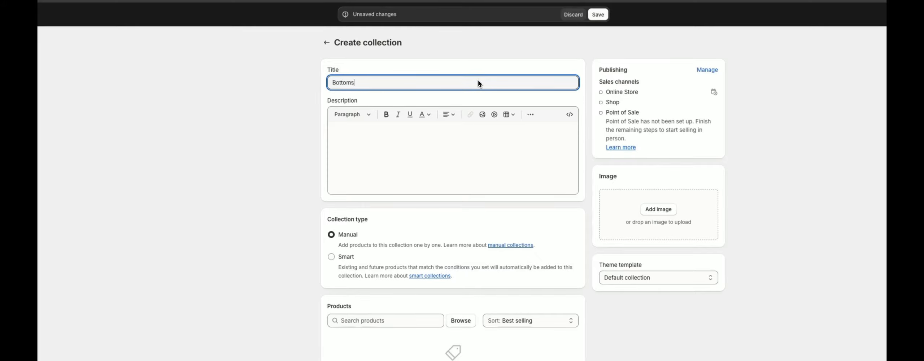
- Add Products 5 and 6 to the Bottoms collection
scroll(452, 262, down, 3)
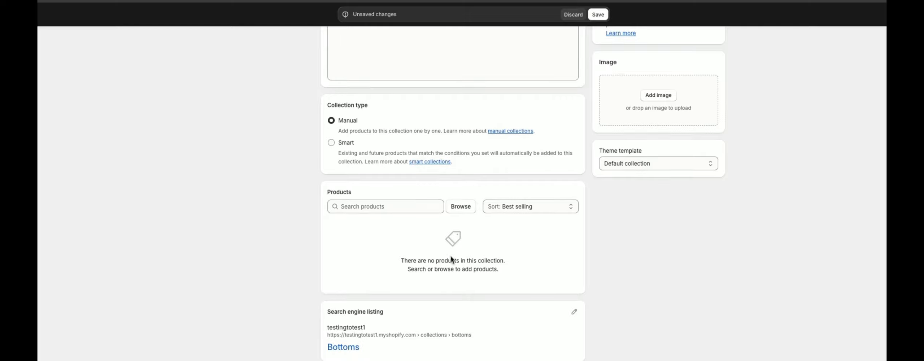
click(456, 209)
scroll(402, 205, down, 3)
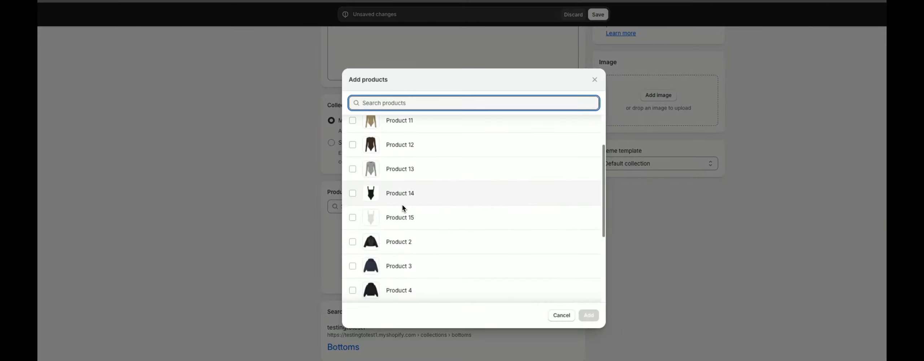
scroll(402, 205, down, 2)
click(353, 241)
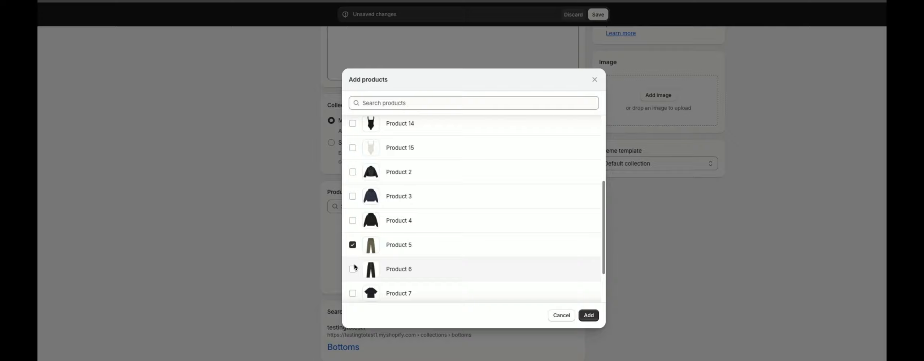
click(353, 266)
scroll(425, 195, down, 2)
scroll(425, 195, up, 7)
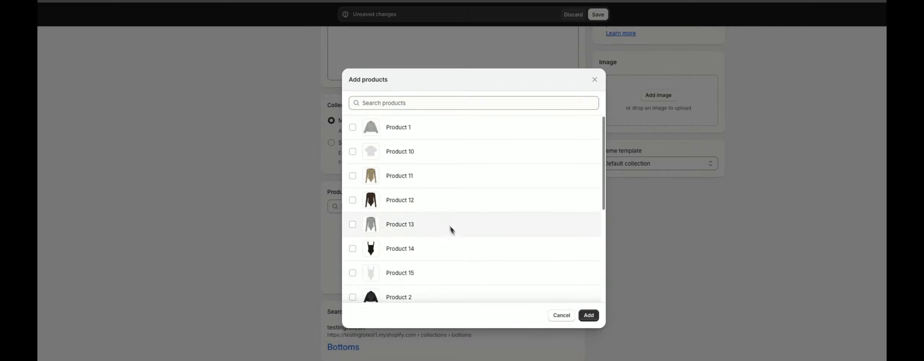
click(583, 301)
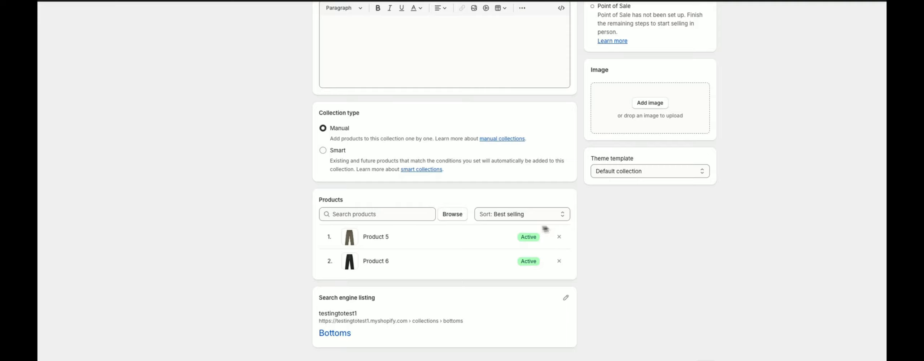
- Set the Bottoms collection's product sort order to Manually
click(493, 216)
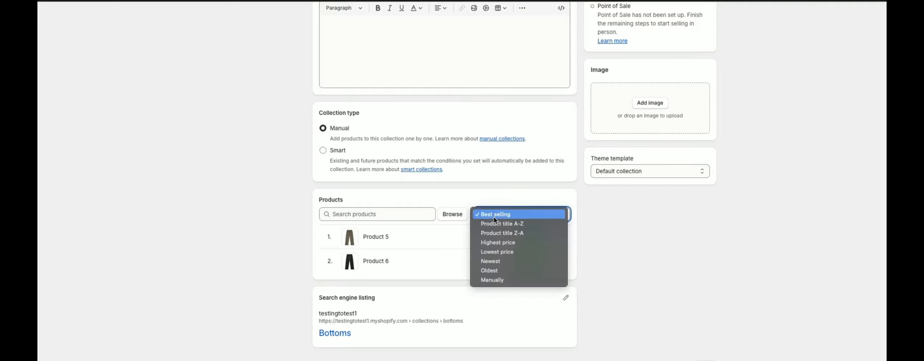
click(500, 281)
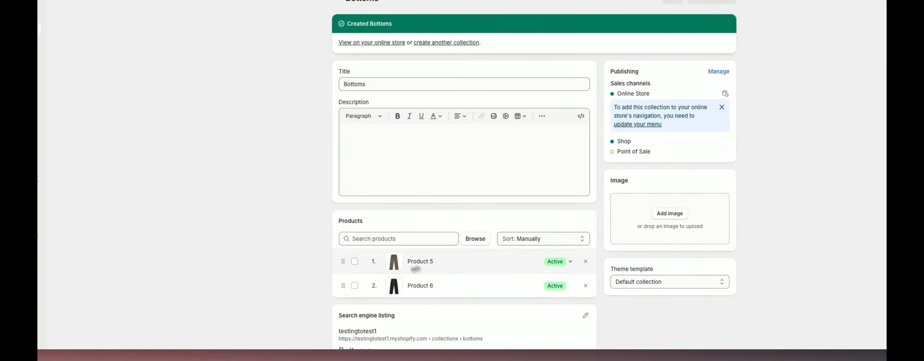
mouse_move(343, 287)
mouse_down()
mouse_move(355, 257)
mouse_move(342, 264)
mouse_move(343, 286)
mouse_up()
click(527, 237)
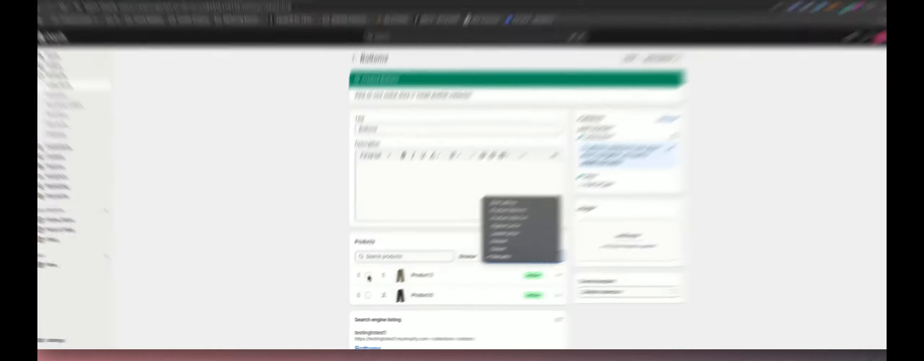
click(374, 282)
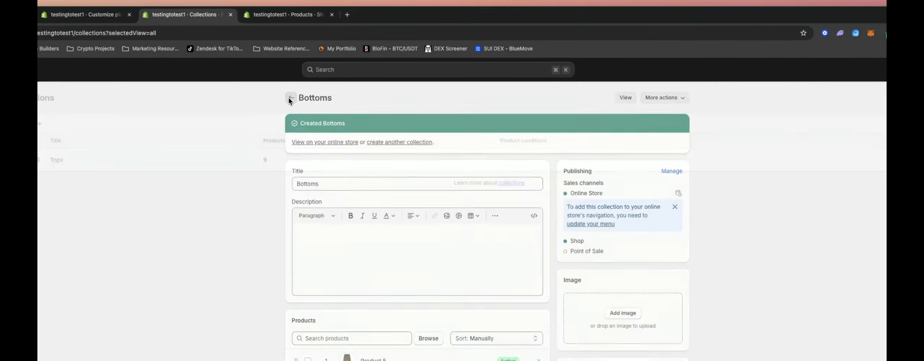
- Return to the collections list, start another new collection, and add Product 1 to it
click(348, 82)
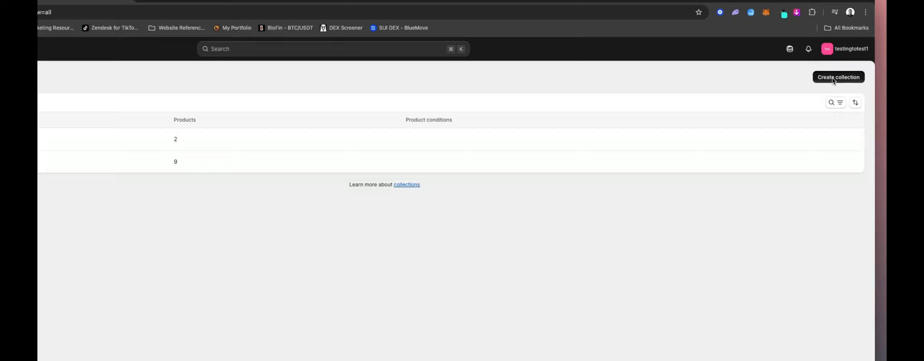
click(831, 78)
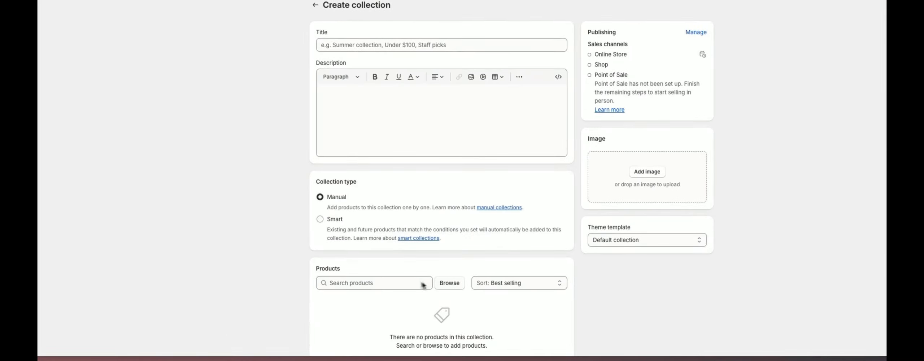
click(449, 284)
scroll(423, 222, down, 2)
scroll(422, 220, down, 3)
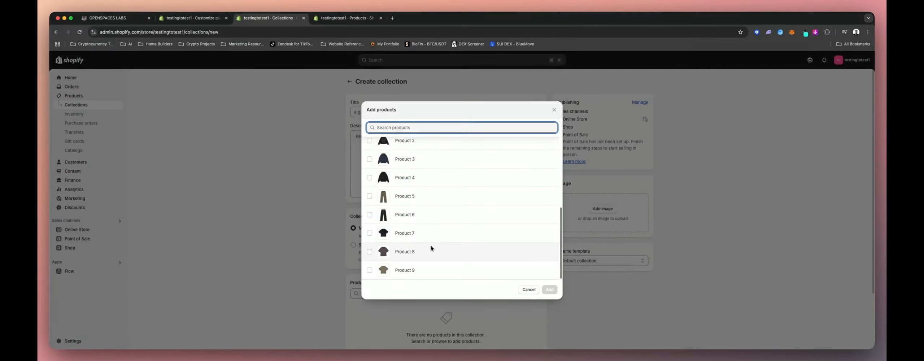
scroll(430, 248, up, 5)
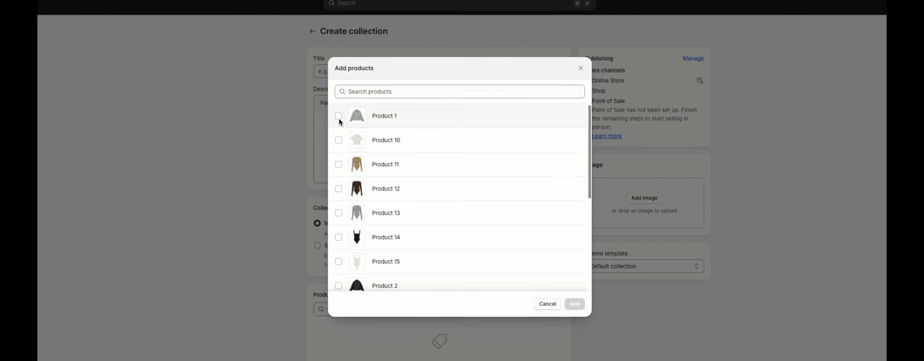
click(369, 146)
click(575, 305)
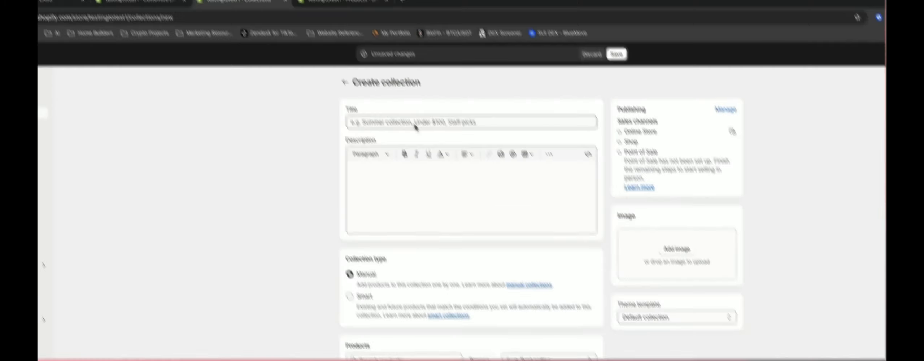
- Title the new collection Outerwear, set its sort order to Manually, and save it
click(385, 68)
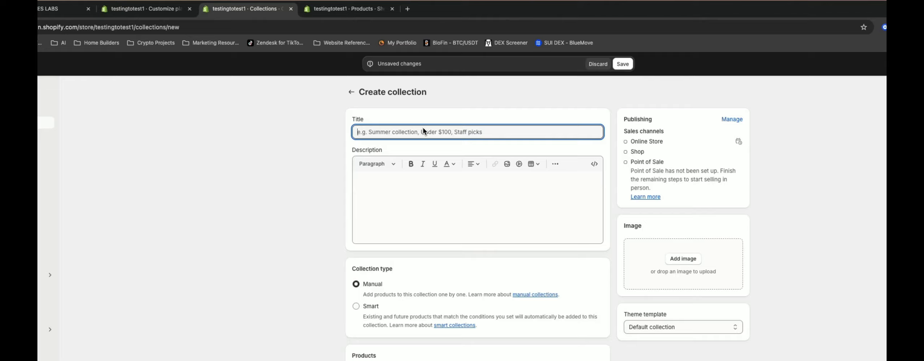
text(Ou)
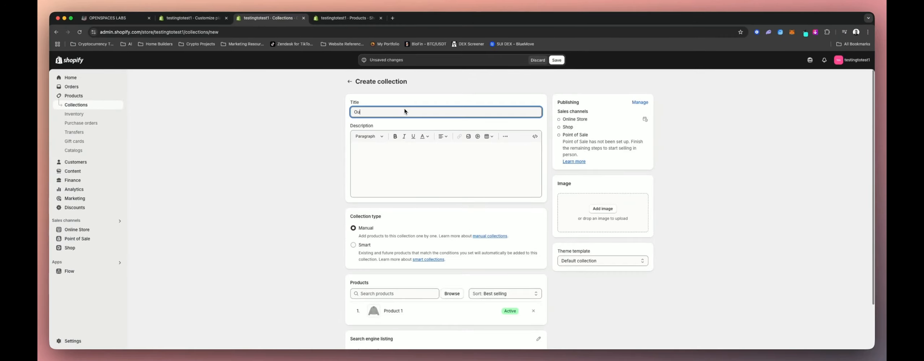
text(terwear)
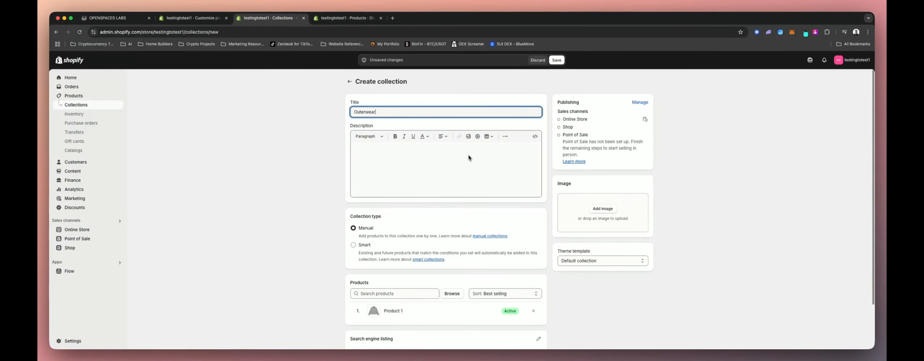
scroll(506, 207, down, 3)
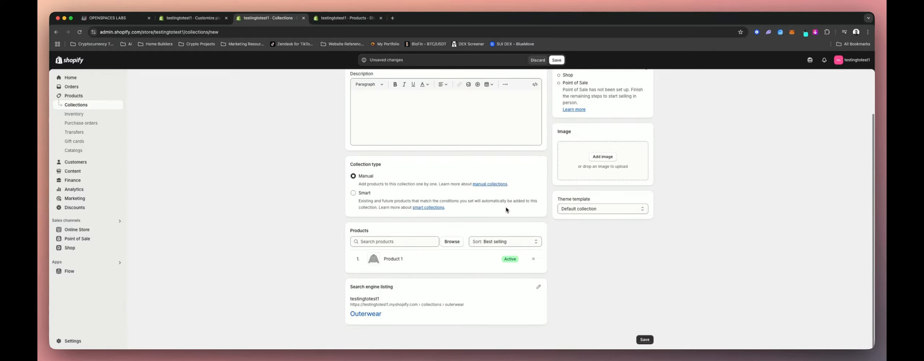
click(499, 243)
click(468, 313)
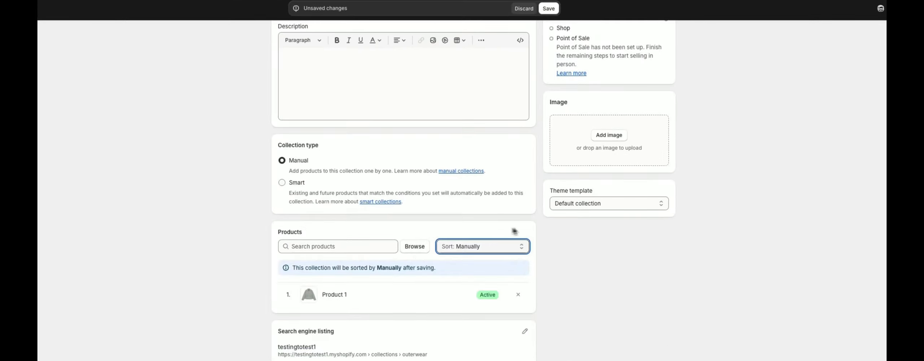
scroll(529, 168, up, 2)
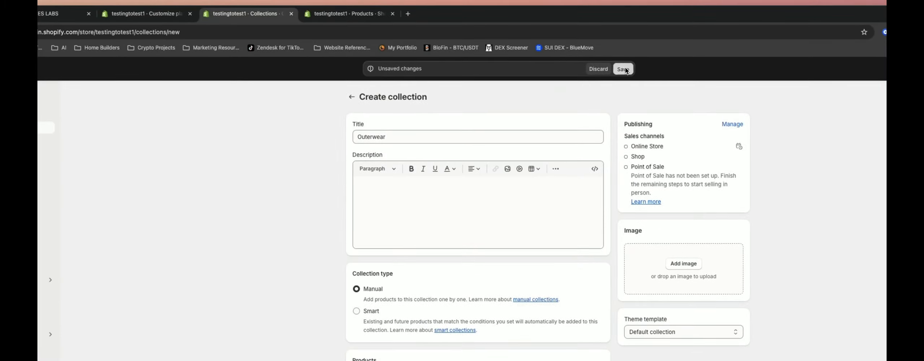
click(623, 69)
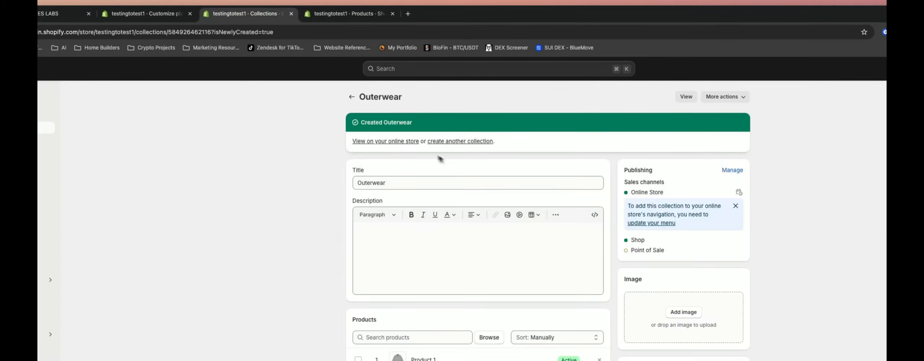
- Return to the collections list, create a new collection and title it Accessories
click(350, 96)
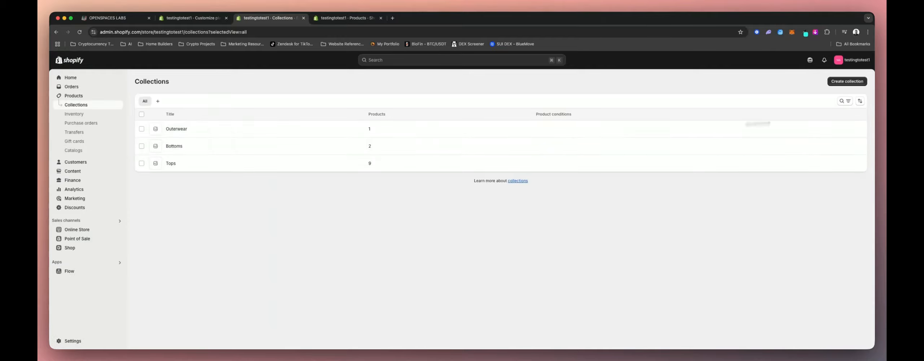
click(847, 81)
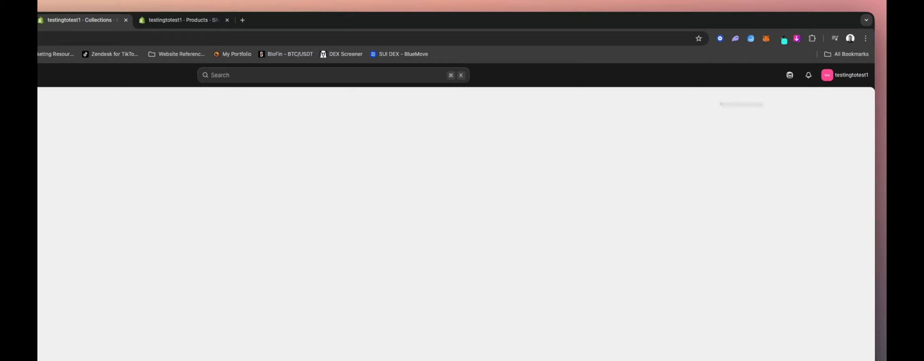
click(546, 146)
text(Accessories)
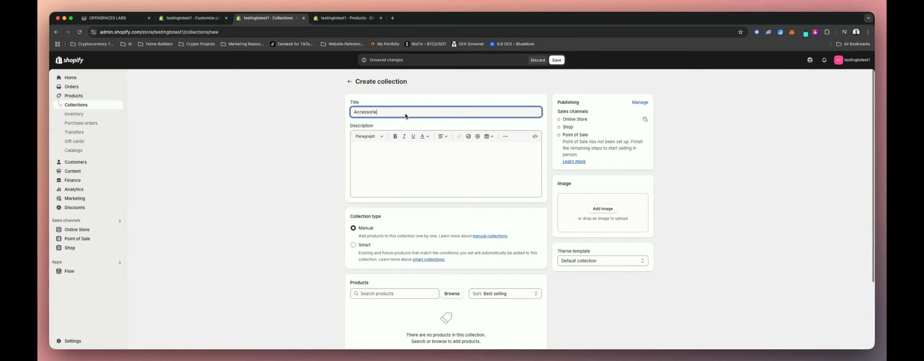
- Add Products 11, 12 and 13 to the Accessories collection
scroll(523, 236, down, 2)
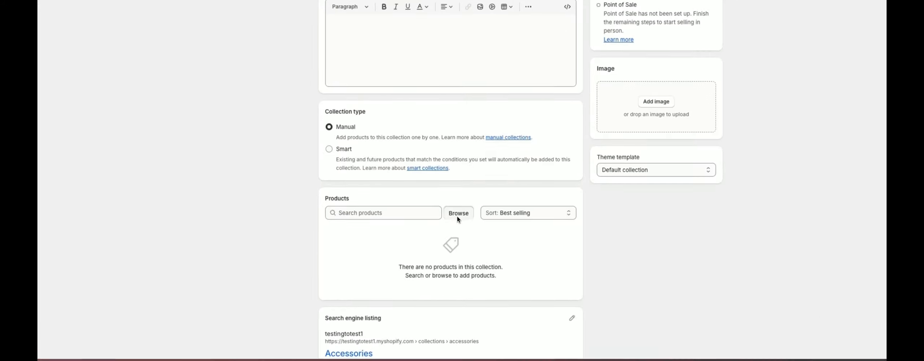
click(452, 238)
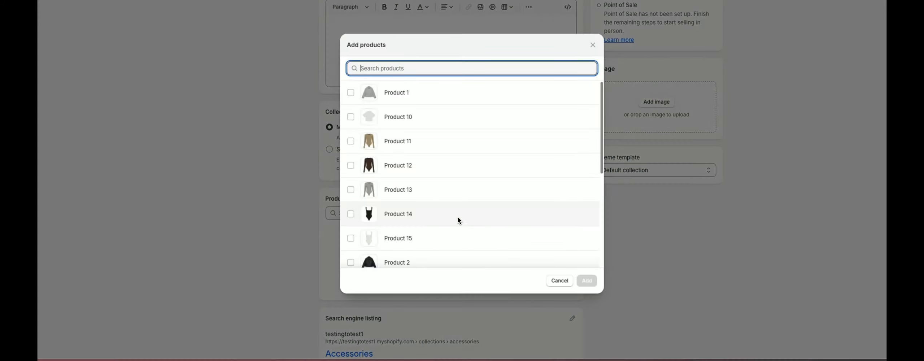
click(350, 189)
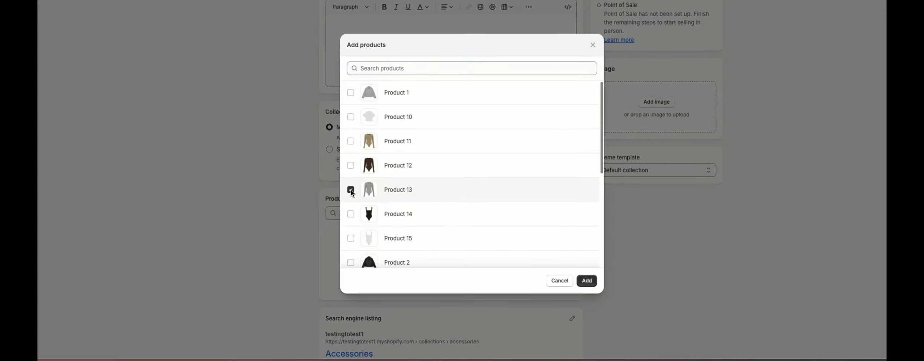
click(351, 165)
click(351, 142)
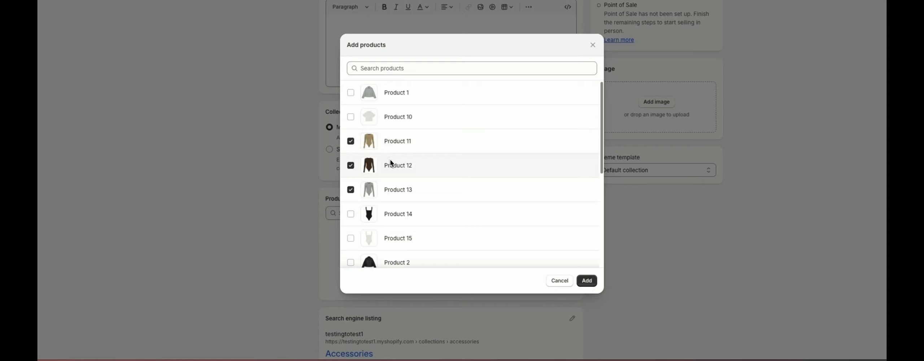
click(585, 282)
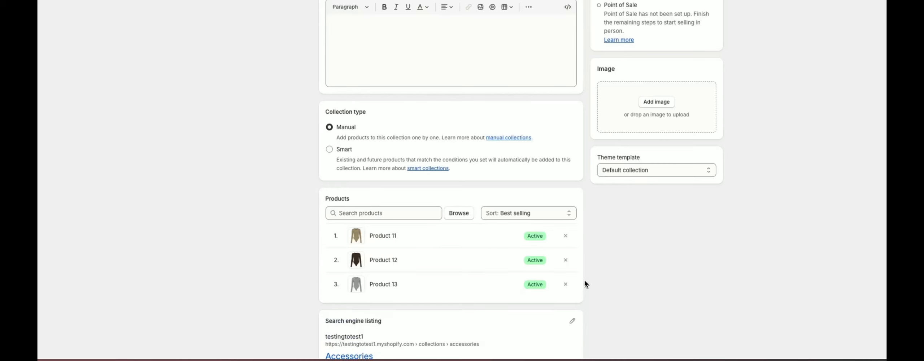
- Set the Accessories collection's sort order to Manually, save it, and return to the collections list
click(539, 215)
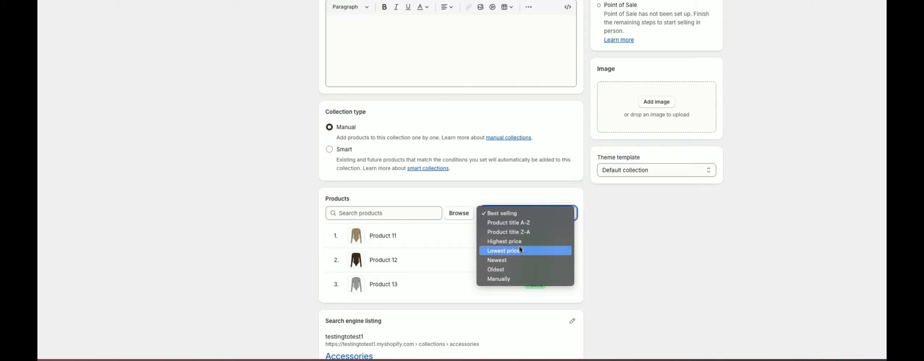
click(514, 278)
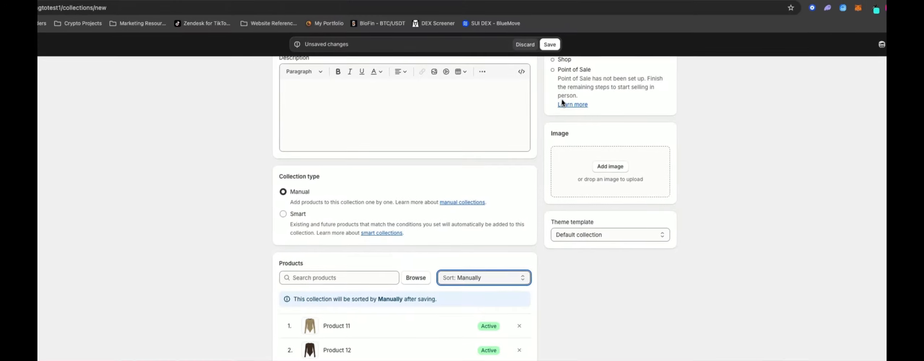
click(551, 46)
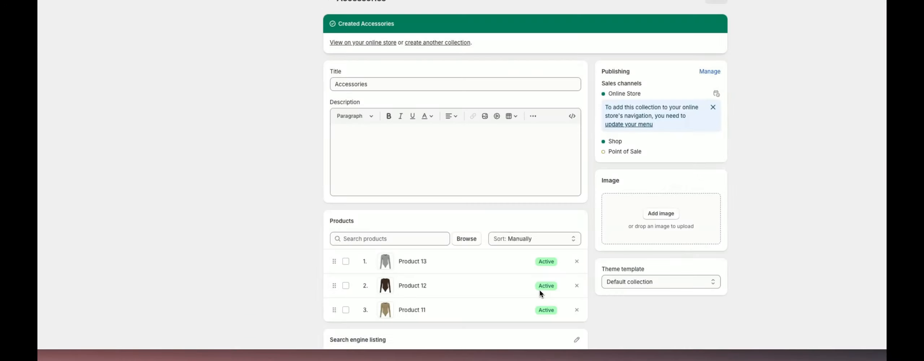
scroll(539, 291, down, 2)
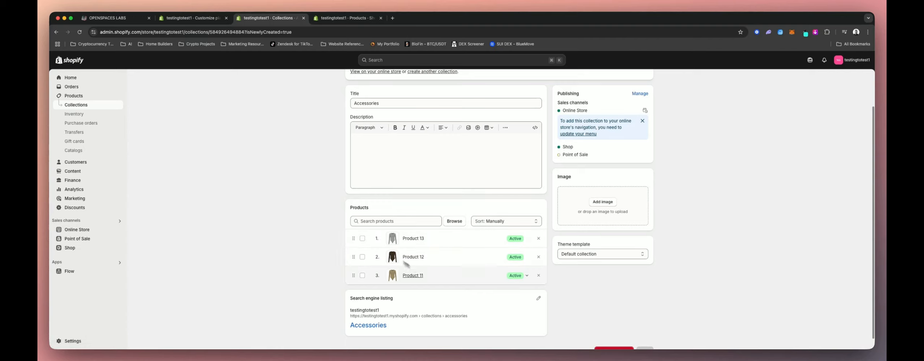
scroll(537, 244, up, 2)
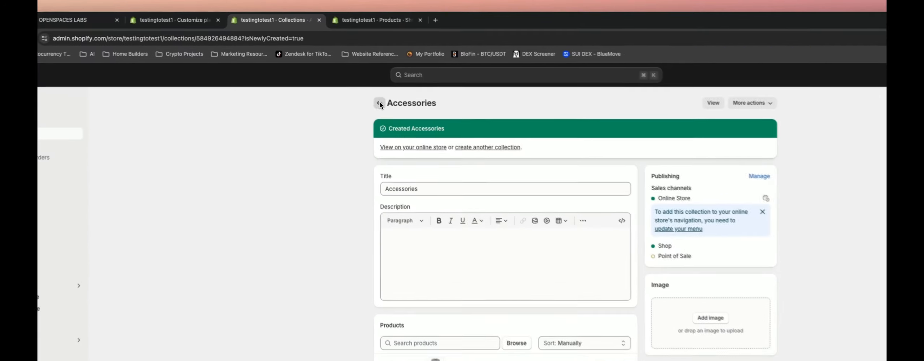
click(350, 82)
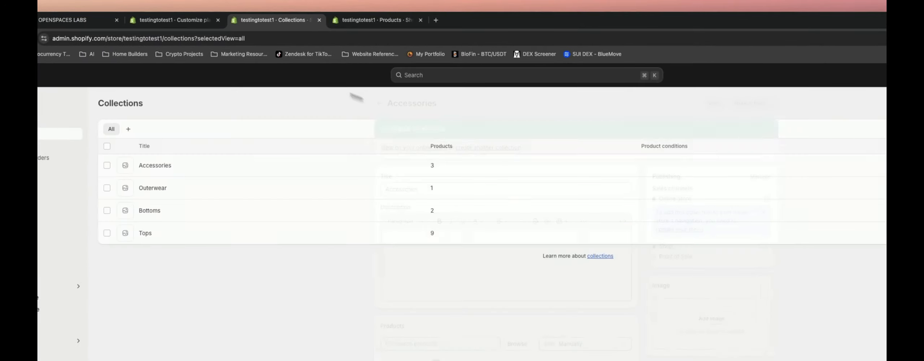
- Switch to the theme editor and scroll through the collection page preview
click(195, 20)
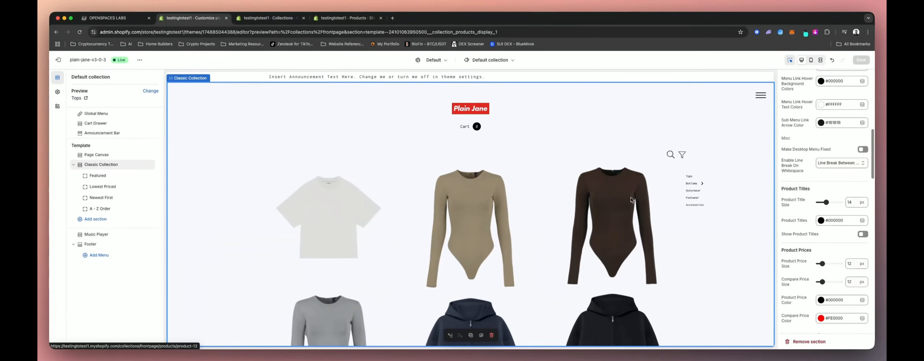
scroll(590, 225, down, 2)
scroll(590, 225, down, 4)
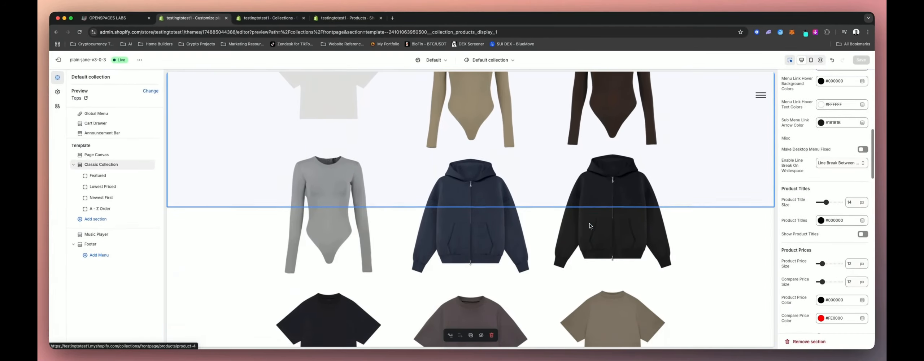
scroll(589, 225, up, 5)
scroll(590, 225, up, 2)
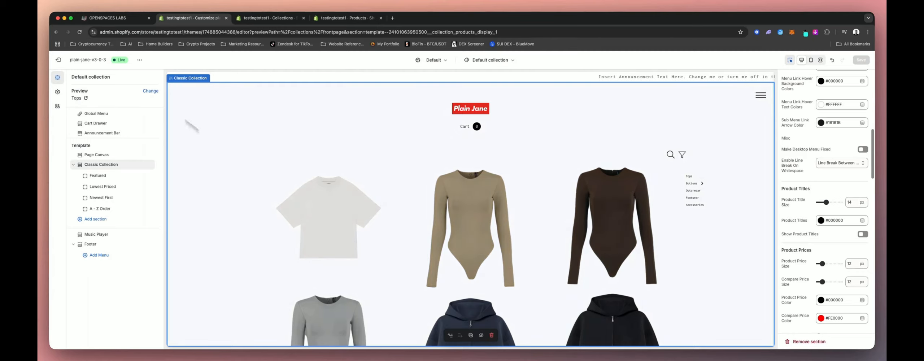
scroll(260, 191, down, 5)
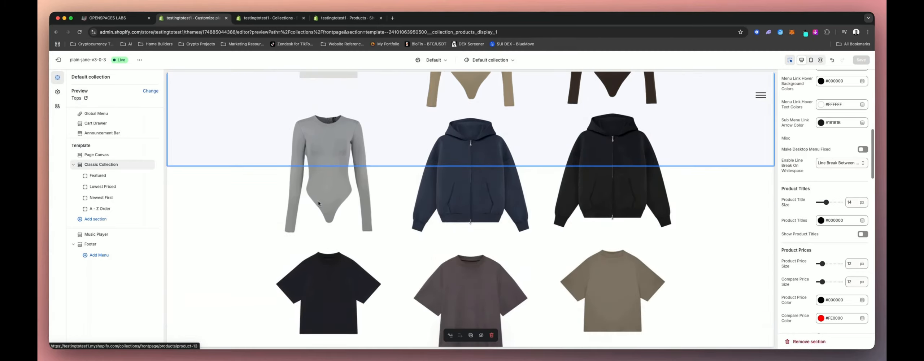
scroll(318, 203, up, 3)
scroll(452, 162, up, 2)
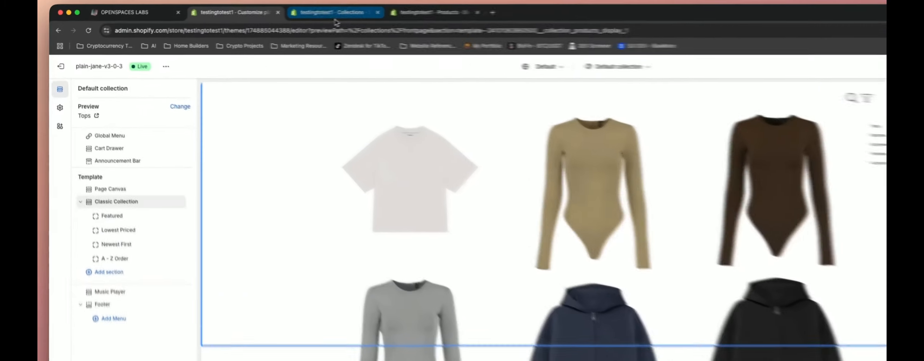
- Open the Tops collection and review its products in the product browser without changing them
click(268, 19)
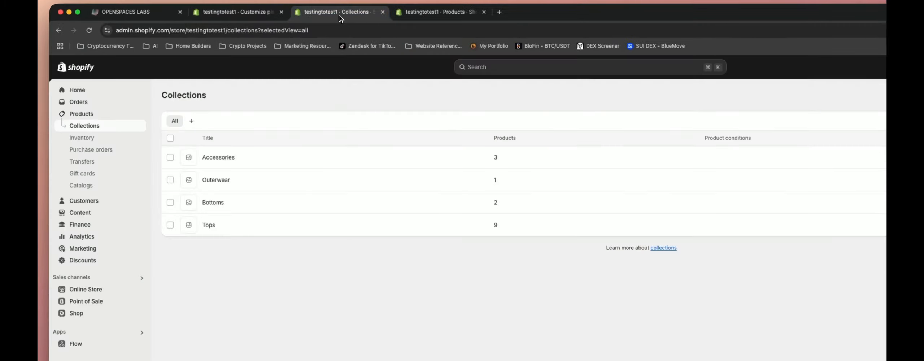
click(209, 225)
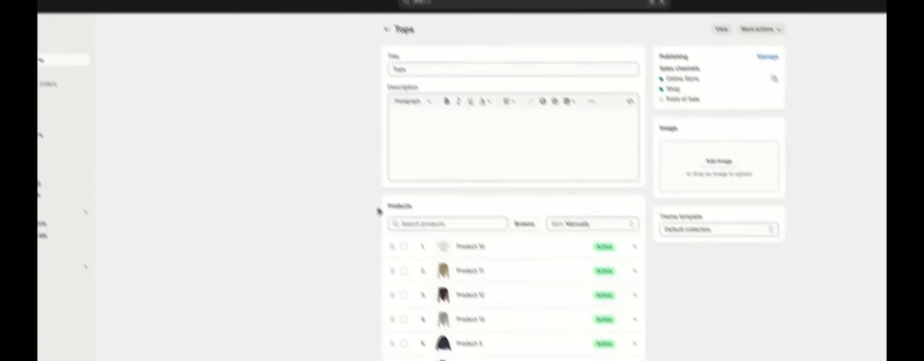
scroll(383, 210, down, 3)
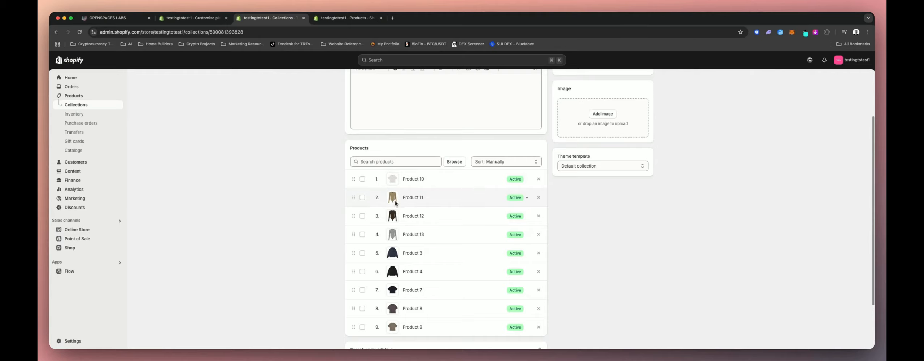
scroll(389, 224, down, 1)
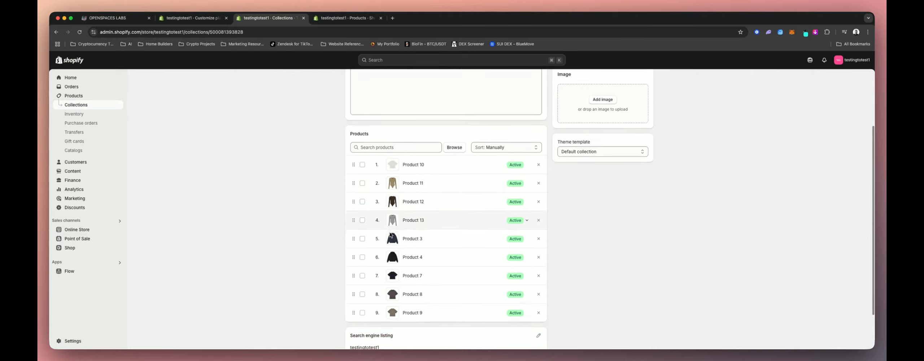
scroll(390, 232, up, 3)
scroll(389, 232, down, 3)
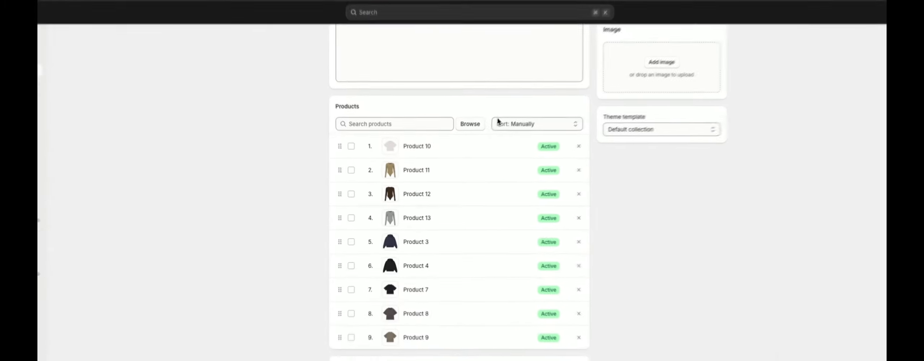
click(454, 149)
scroll(429, 217, down, 1)
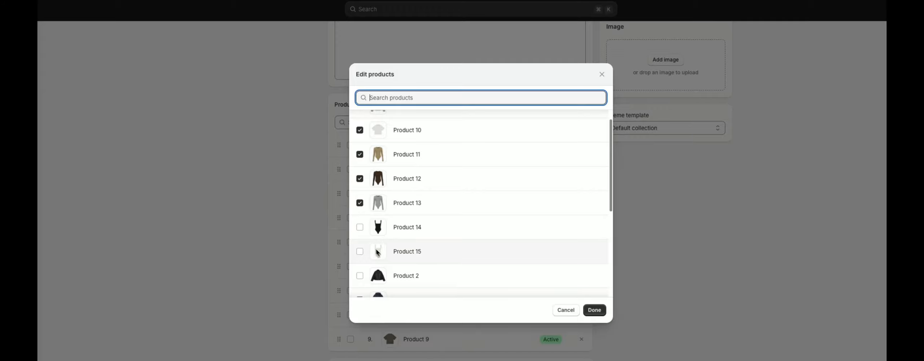
click(565, 310)
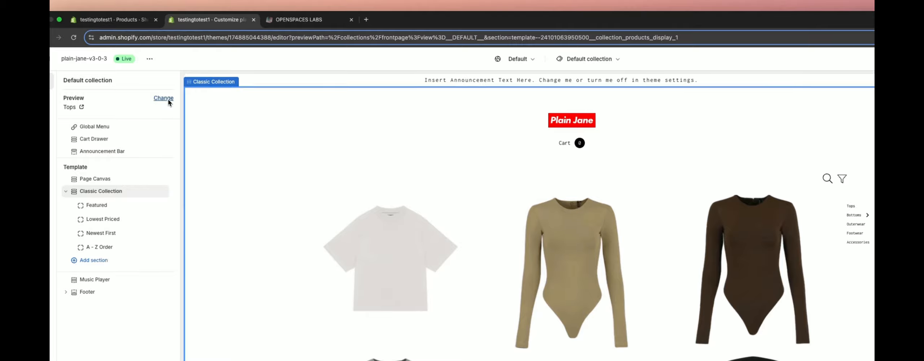
- Preview the Accessories collection in the theme editor, then switch the preview back to Tops
click(159, 78)
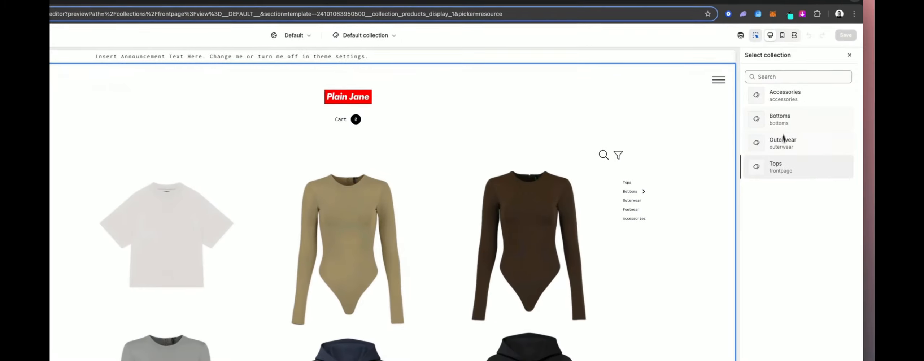
click(806, 116)
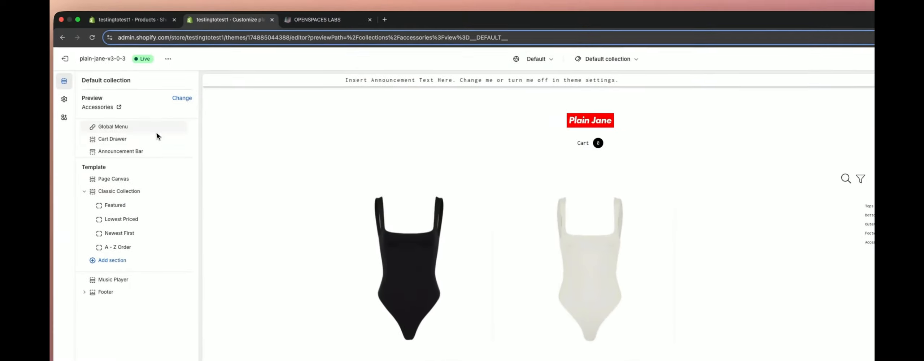
click(182, 98)
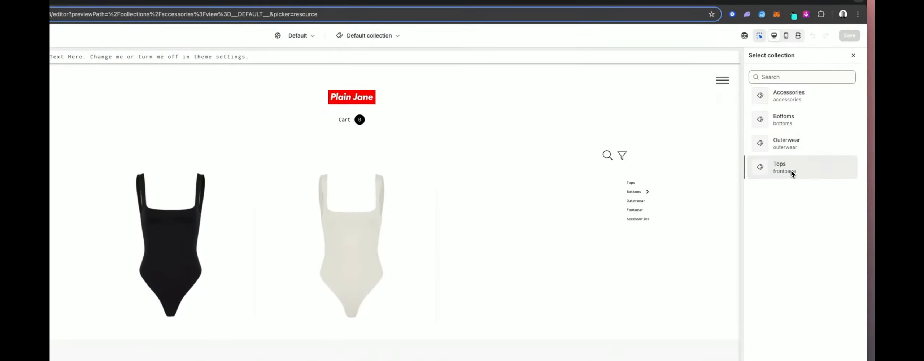
click(791, 176)
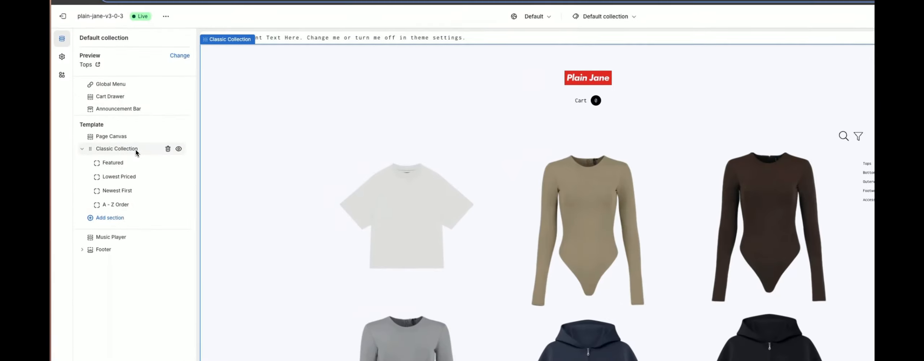
- Turn on Show Product Titles in the Classic Collection section settings
click(137, 153)
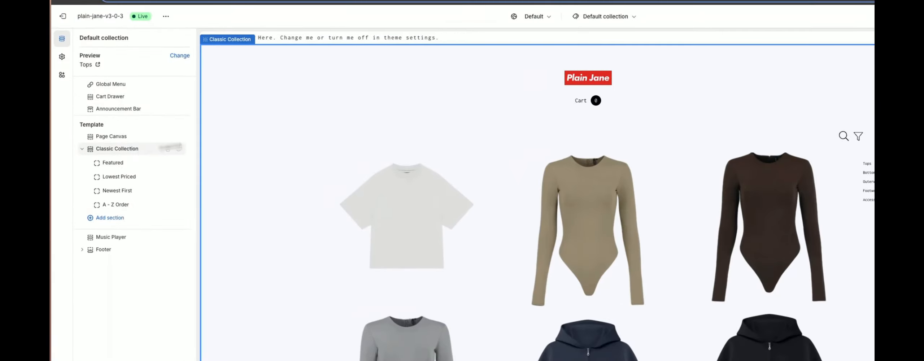
scroll(796, 229, down, 10)
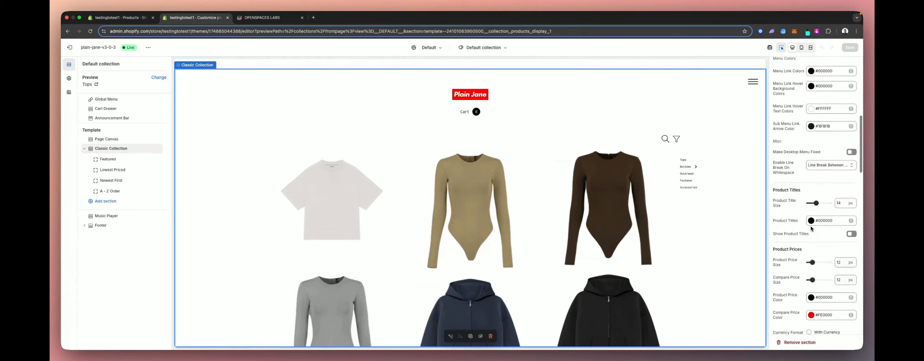
scroll(811, 228, down, 1)
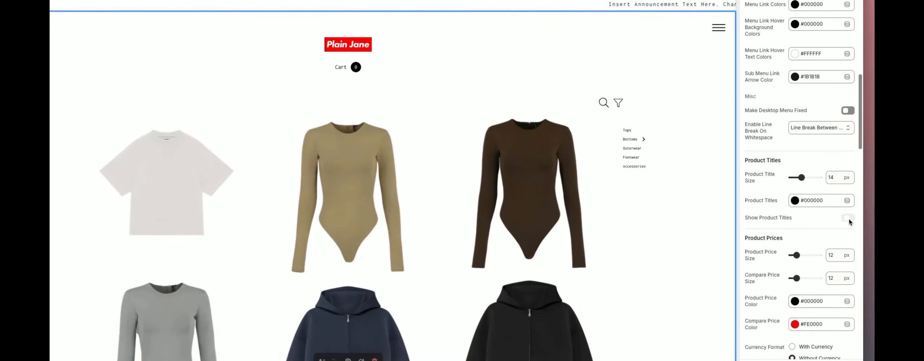
click(853, 229)
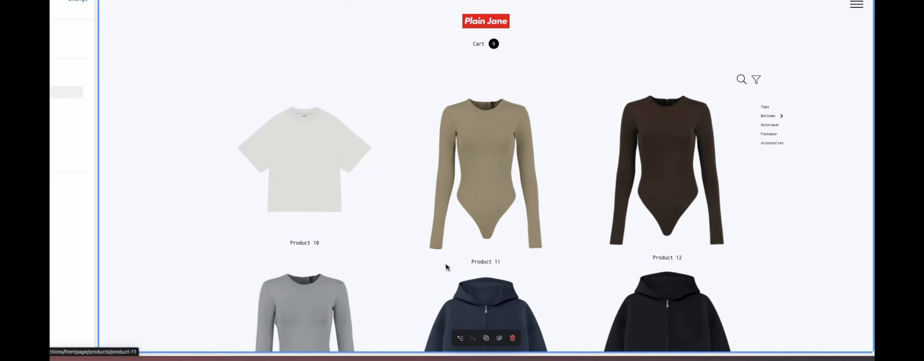
scroll(469, 278, down, 3)
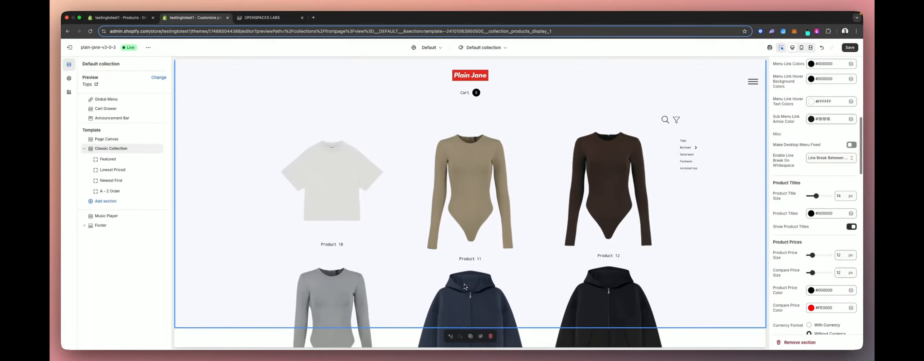
scroll(469, 278, up, 3)
scroll(489, 257, down, 1)
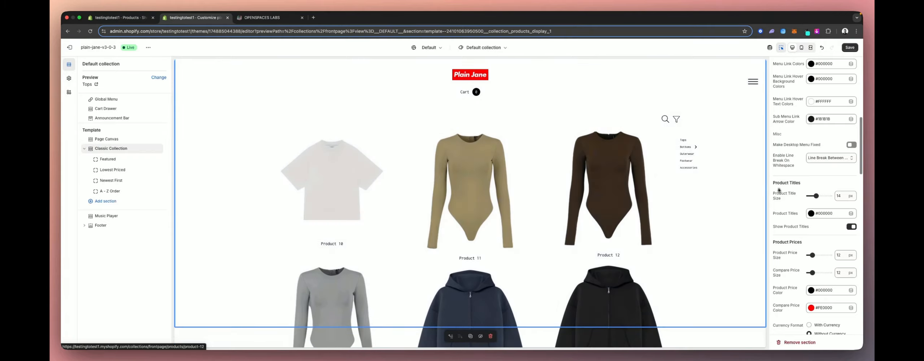
- Set the product title size to 16 px and the product title colour to #181818 in the Classic Collection settings
click(816, 196)
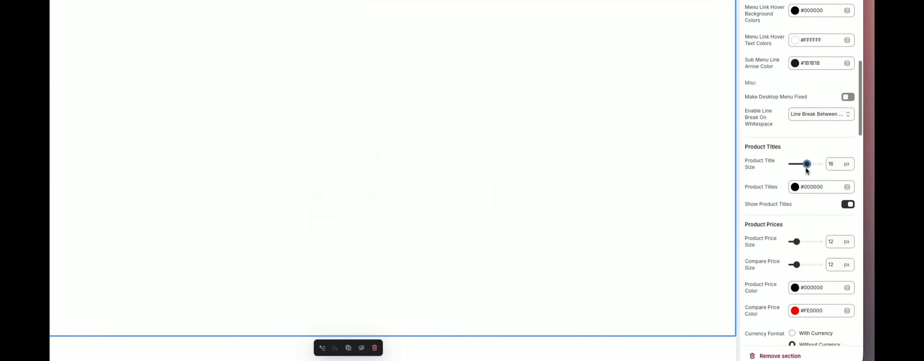
click(797, 187)
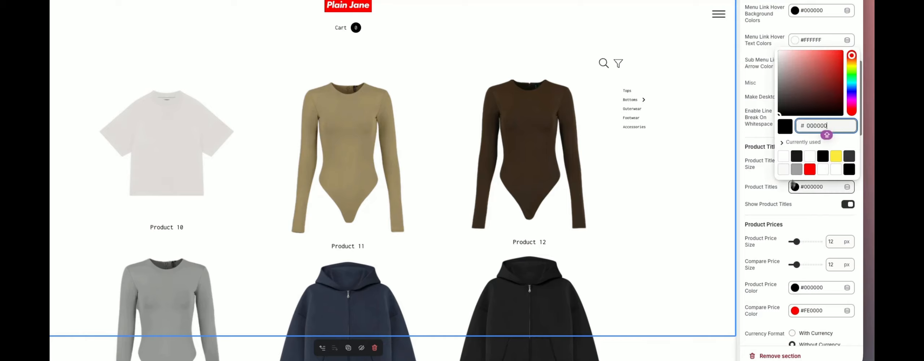
click(810, 173)
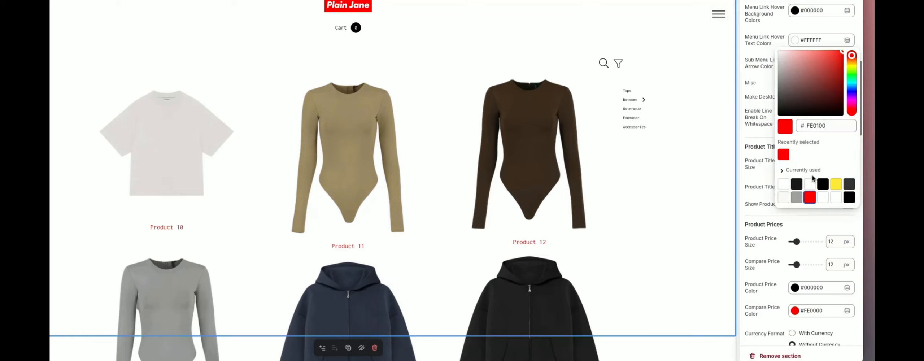
click(797, 185)
click(788, 219)
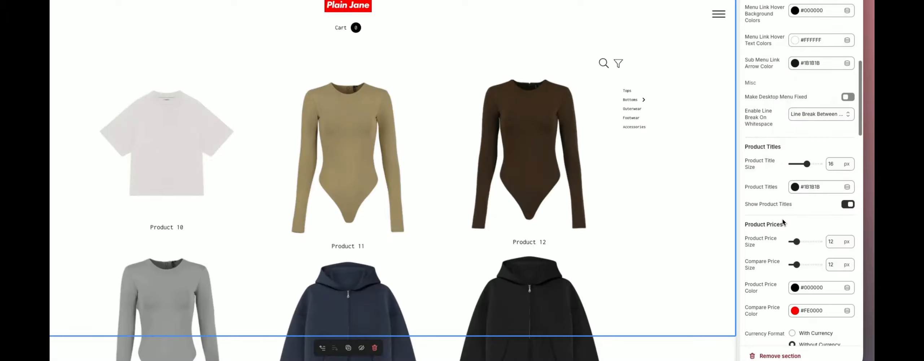
- Turn on Show Product Prices in the Classic Collection section settings
scroll(771, 244, down, 2)
scroll(771, 249, down, 2)
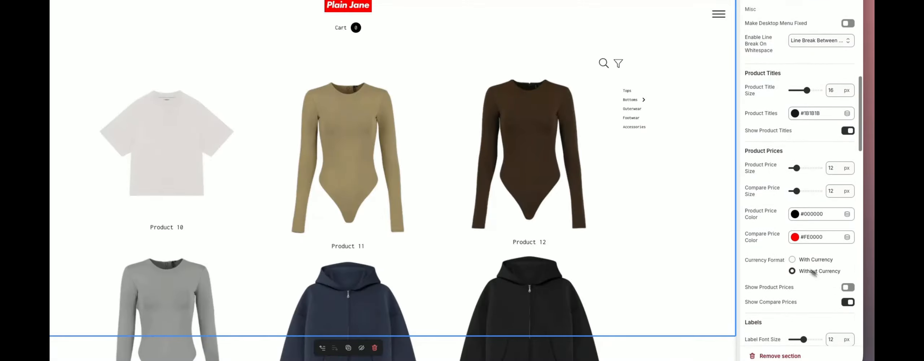
click(847, 288)
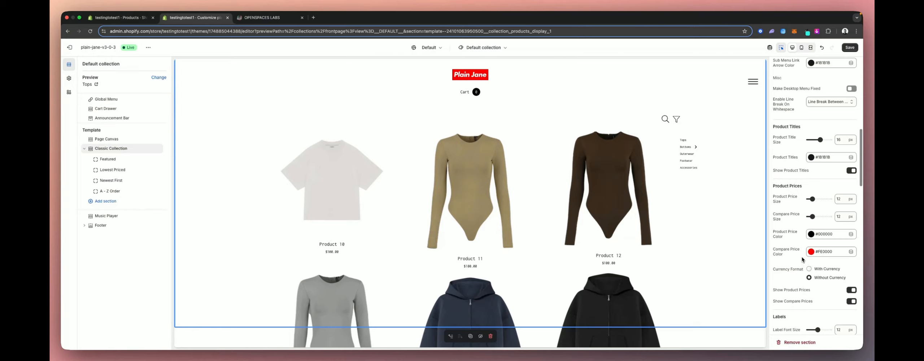
- Scroll through the collection preview and the section's price, label and product frame settings
scroll(802, 259, up, 2)
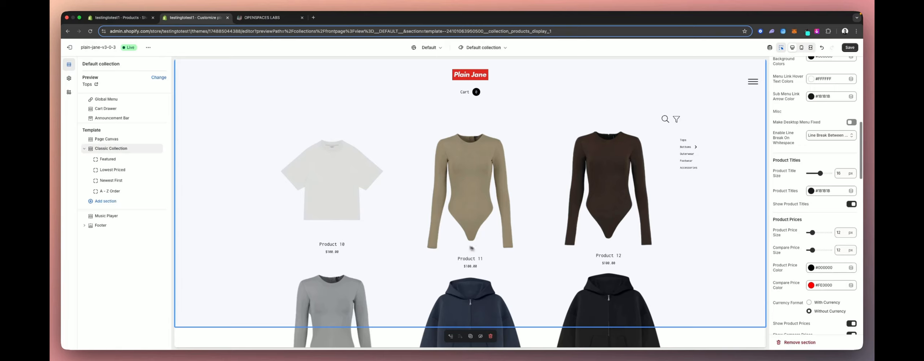
scroll(499, 280, down, 10)
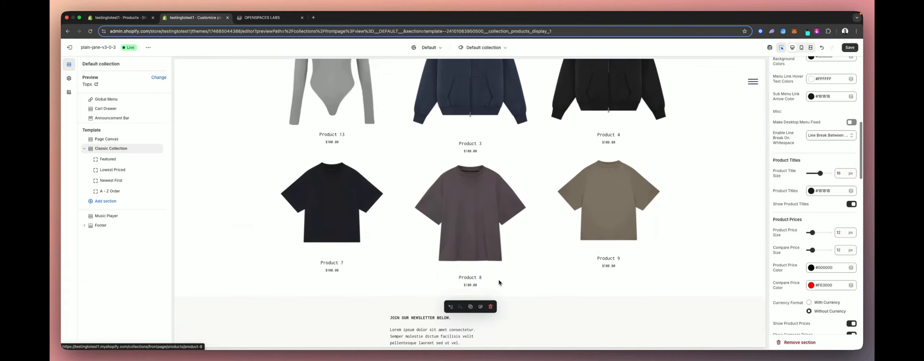
scroll(499, 281, up, 10)
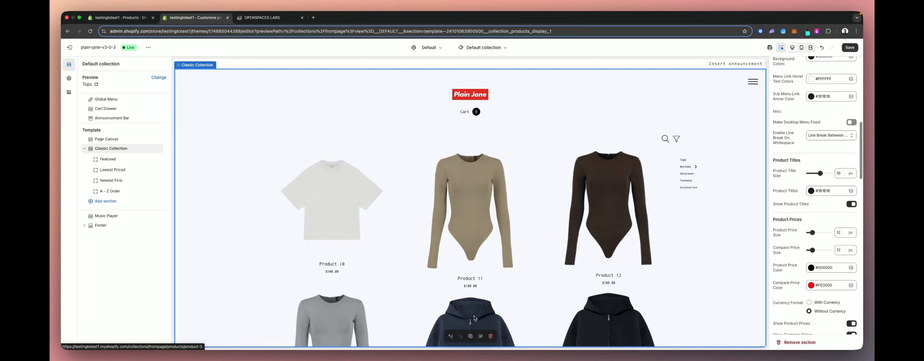
scroll(473, 318, down, 2)
scroll(474, 318, up, 1)
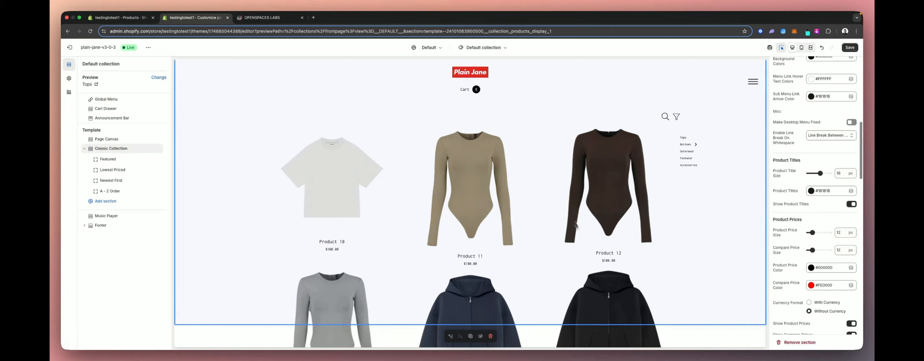
scroll(368, 236, down, 4)
scroll(451, 287, down, 4)
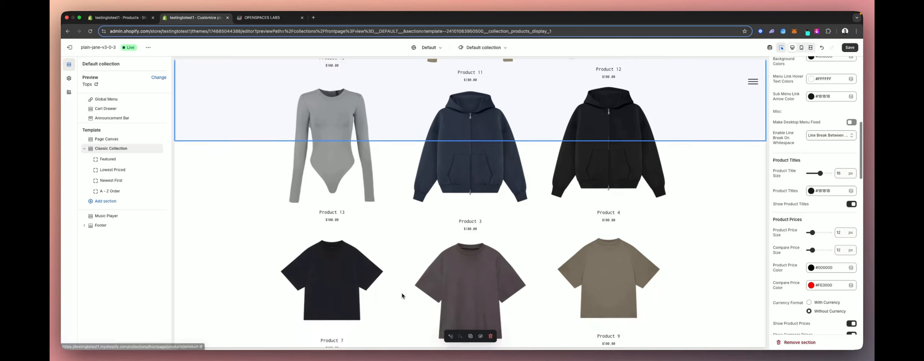
scroll(516, 268, up, 8)
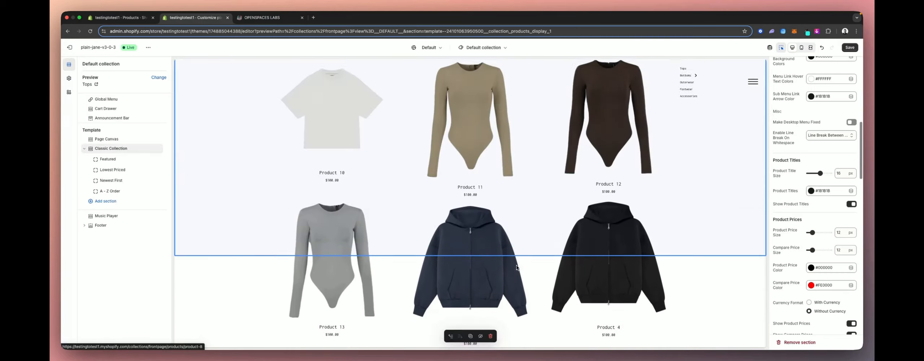
scroll(823, 274, down, 2)
scroll(823, 274, down, 2)
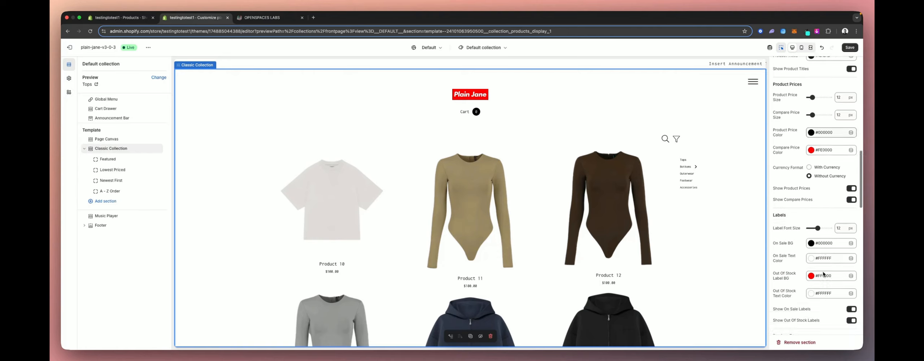
scroll(810, 256, down, 1)
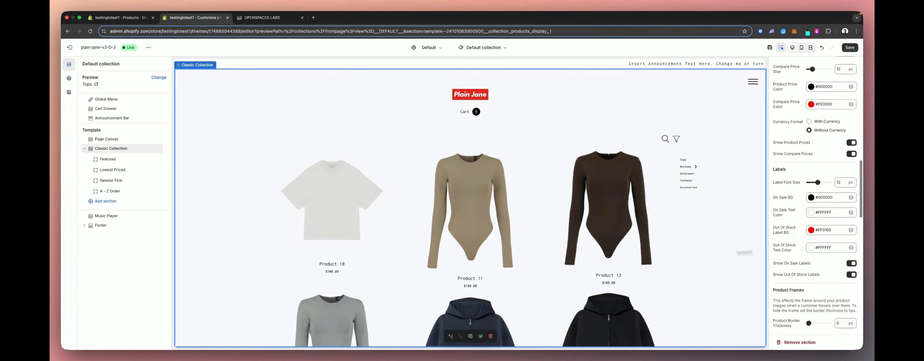
scroll(660, 272, down, 1)
scroll(776, 214, down, 1)
scroll(789, 188, down, 1)
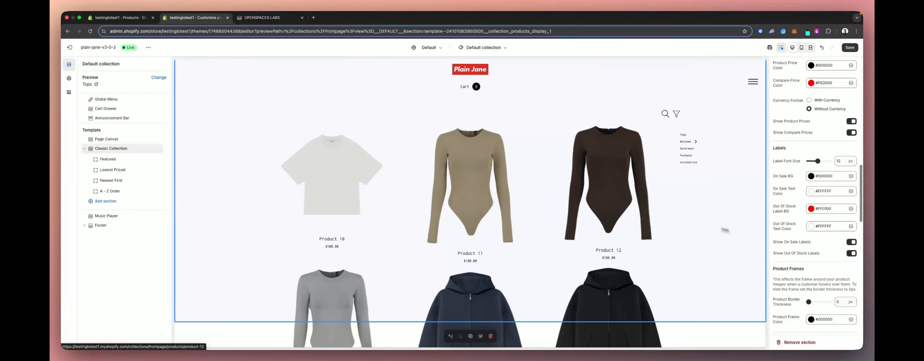
- Open Product 10's Small variant and set its price to 50 and its compare-at price to 100
click(131, 26)
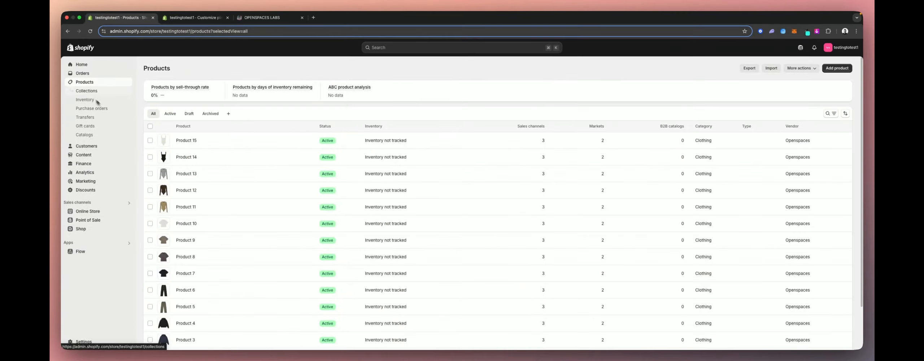
scroll(235, 236, down, 2)
scroll(194, 185, down, 1)
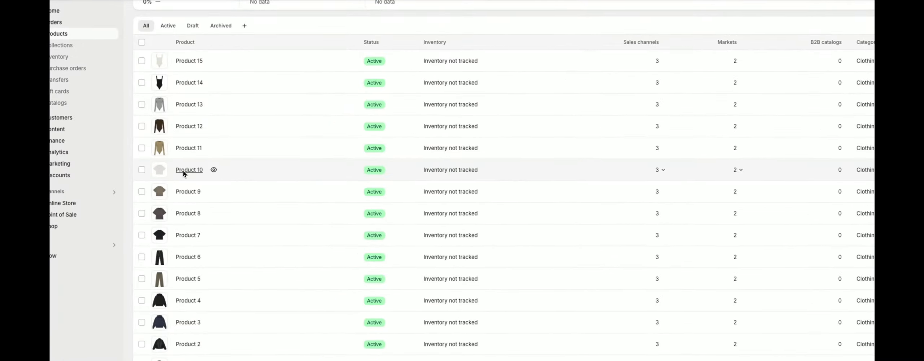
click(181, 186)
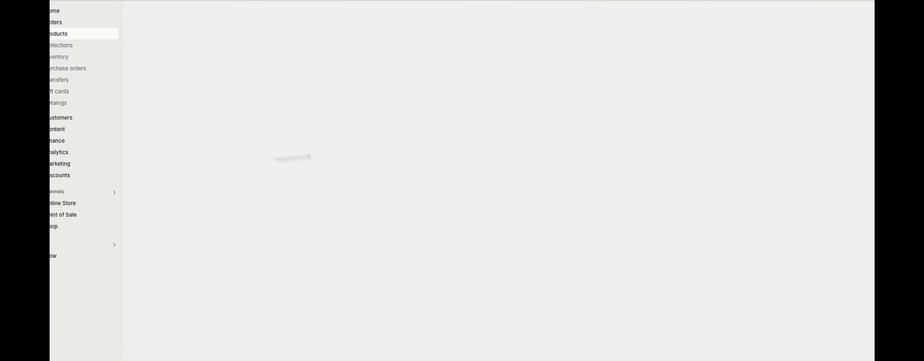
scroll(538, 263, down, 5)
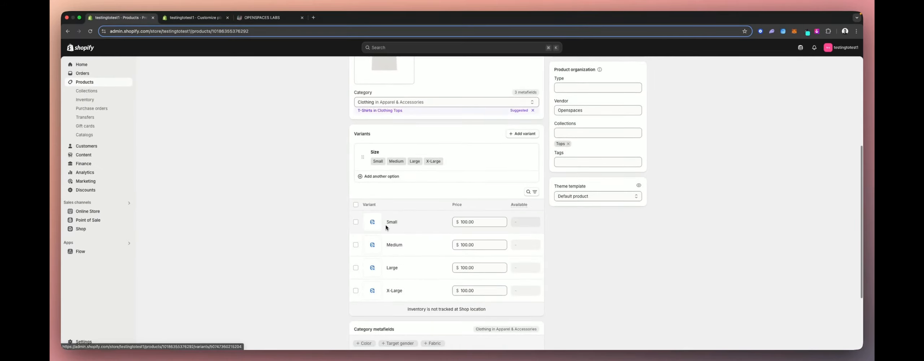
scroll(418, 236, down, 3)
scroll(418, 236, up, 8)
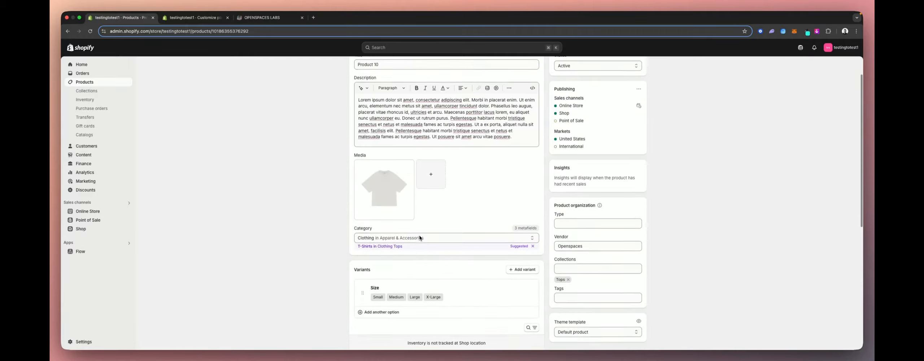
scroll(419, 211, down, 5)
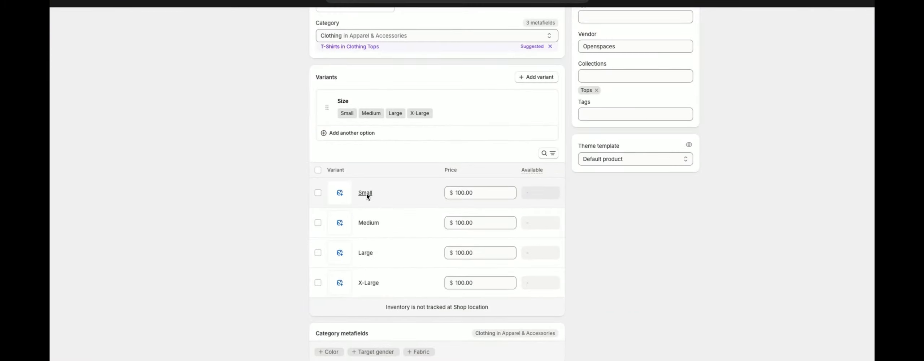
click(366, 193)
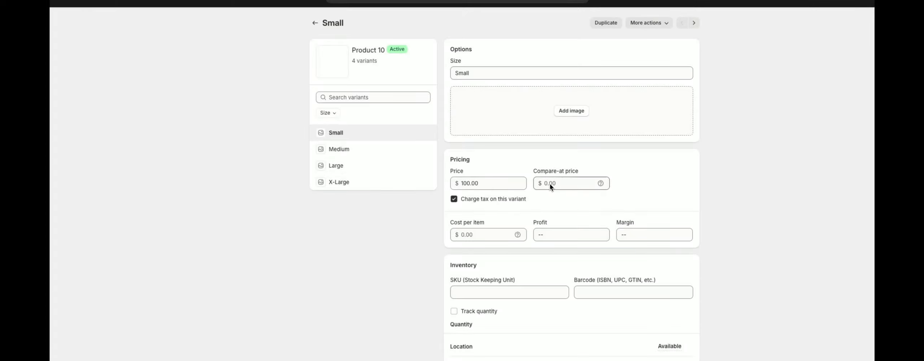
double_click(474, 186)
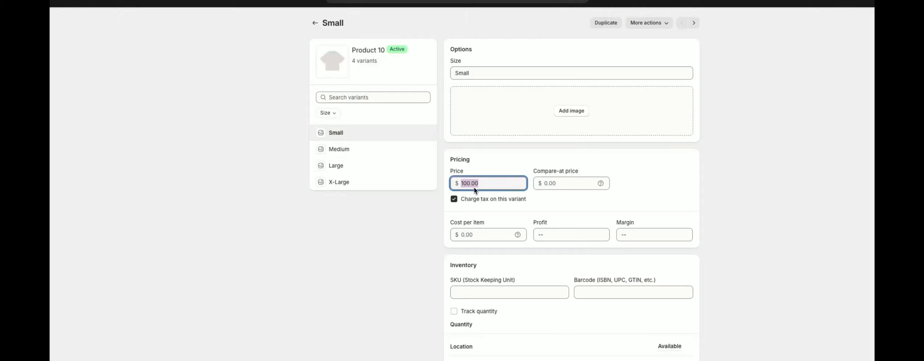
text(50)
click(552, 183)
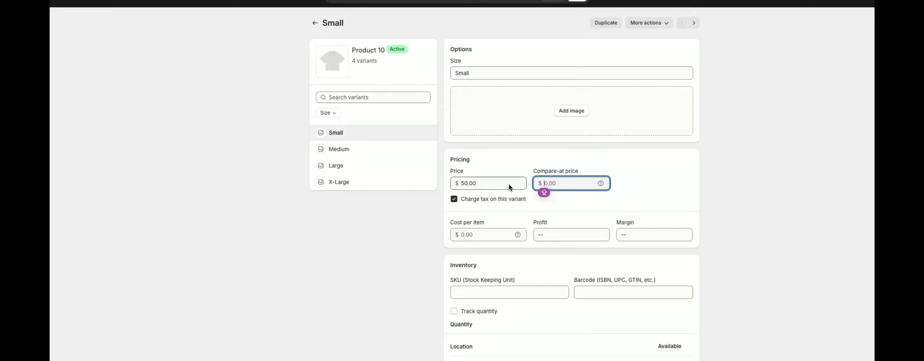
text(1)
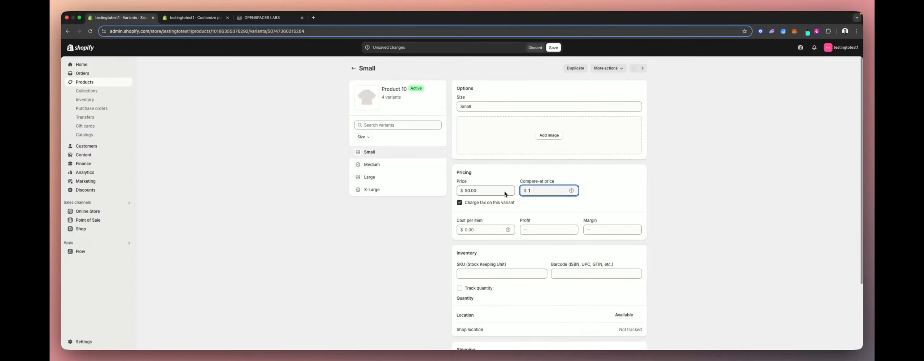
text(00)
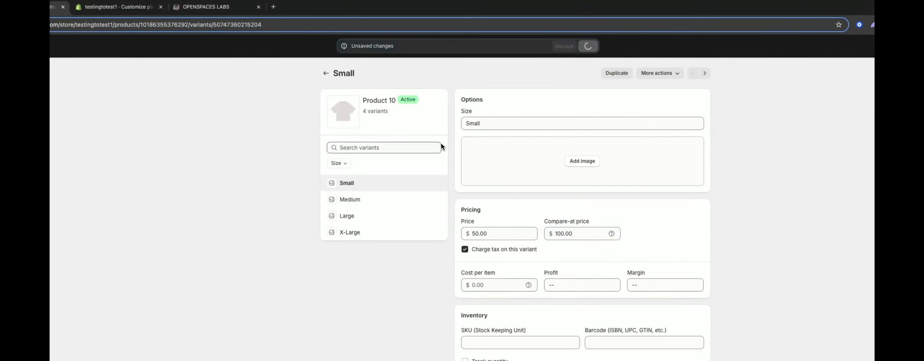
- Set the Medium variant's price to 50 and compare-at price to 100, and save
click(380, 199)
click(504, 237)
text(5)
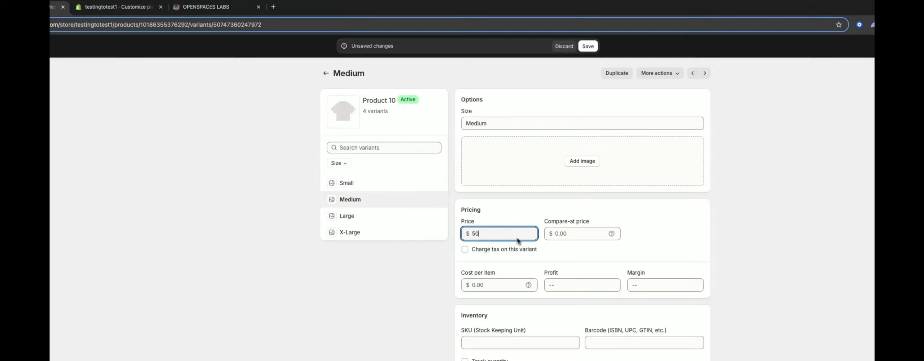
text(0)
click(557, 237)
text(100)
key(super+s)
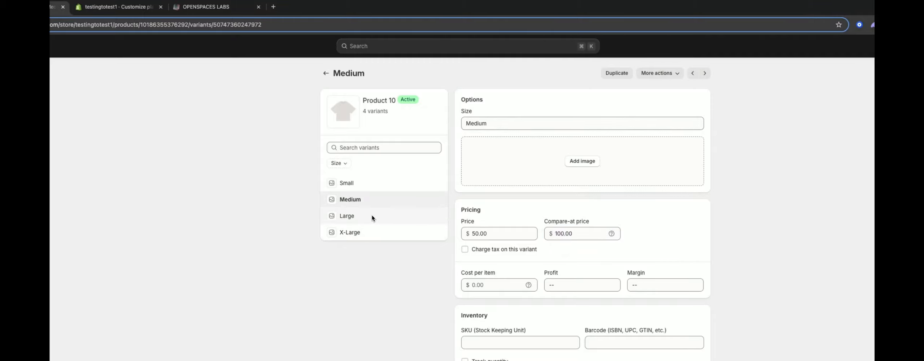
- Set the Large variant's price to 50 and compare-at price to 100, and save
click(375, 219)
click(491, 233)
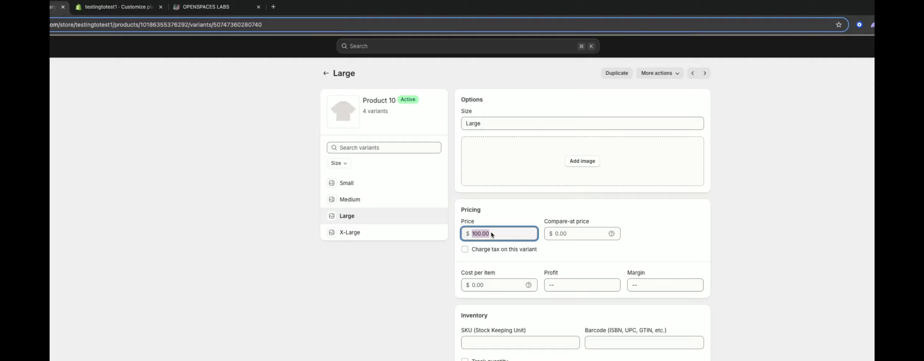
text(50)
click(568, 239)
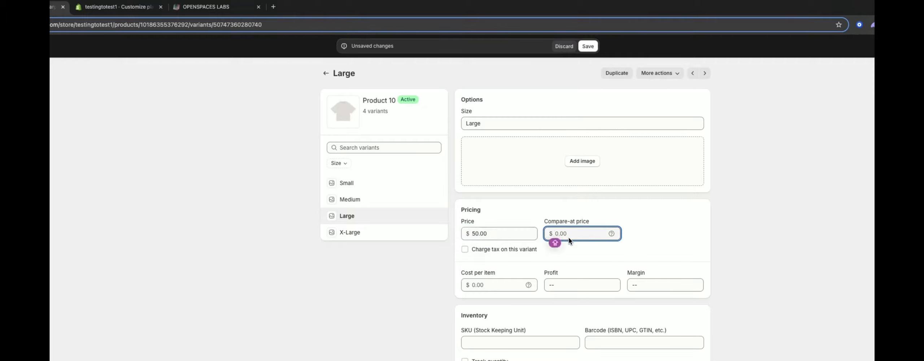
text(100)
key(super+s)
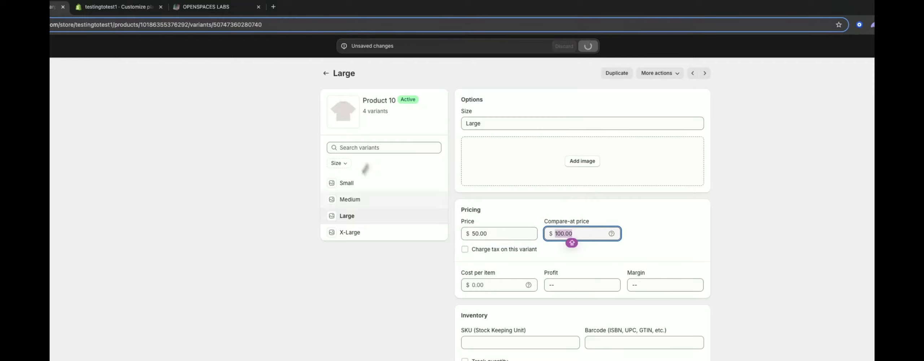
- Set the X-Large variant's price to 50 and compare-at price to 100, save, and return to the theme editor
click(354, 233)
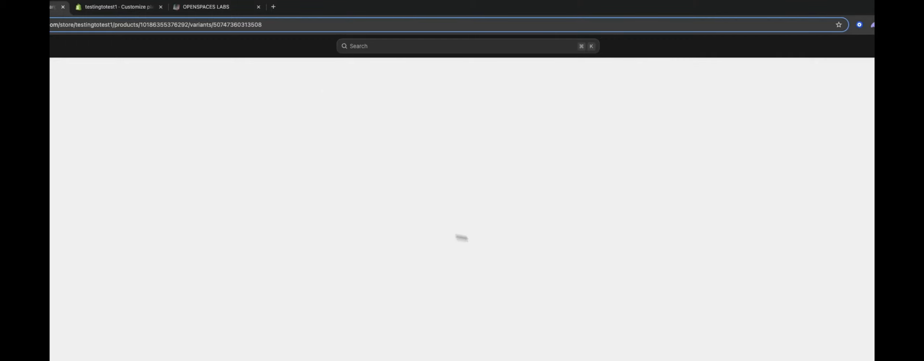
click(498, 235)
text(50)
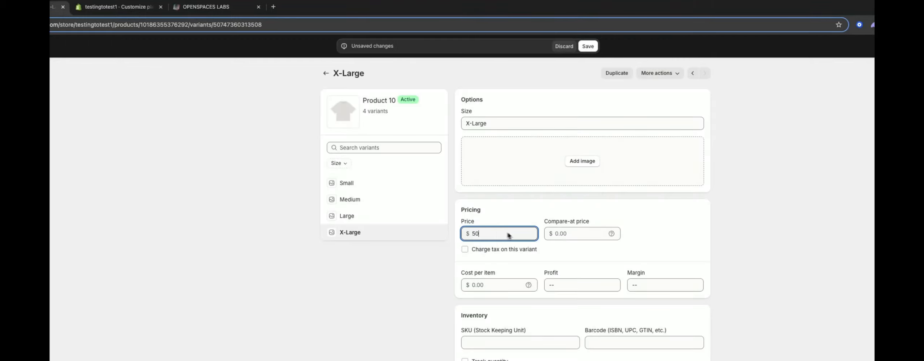
click(564, 235)
text(100)
key(super+s)
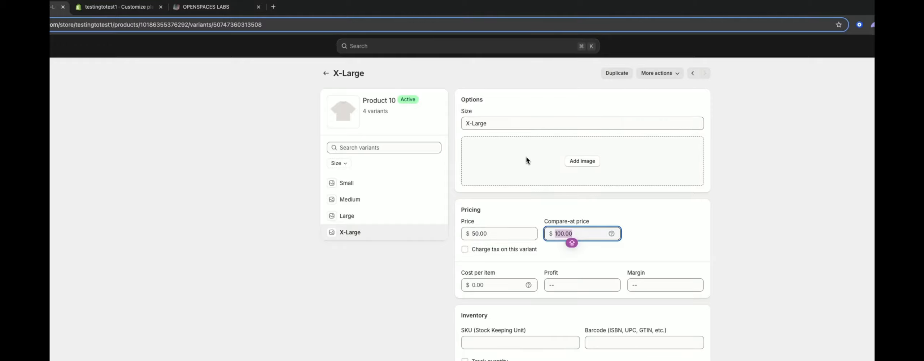
click(112, 12)
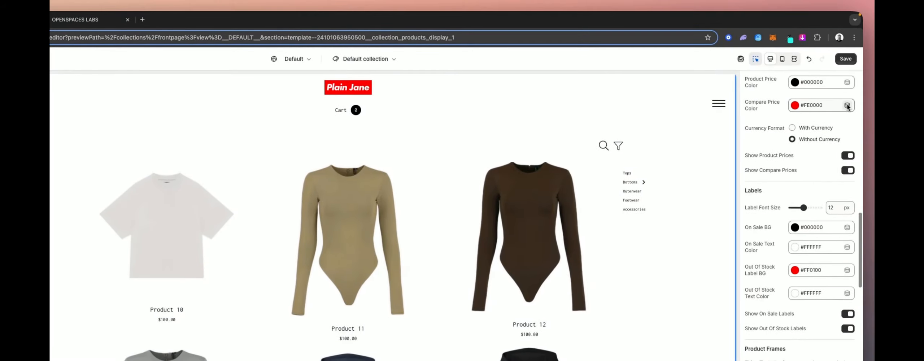
- Set the collection label font size to 15 px
click(849, 60)
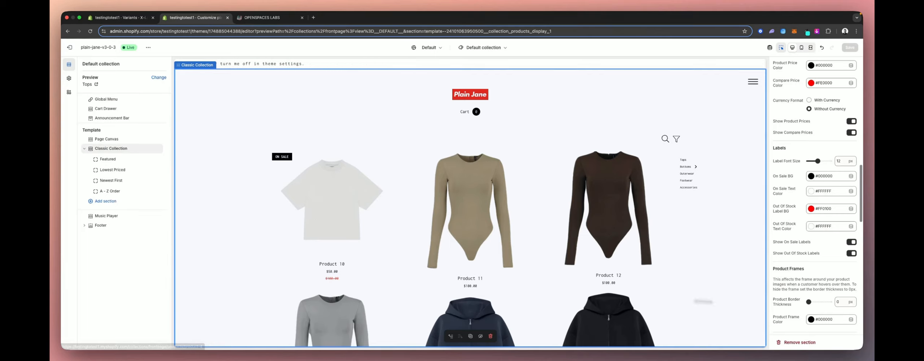
scroll(774, 292, up, 1)
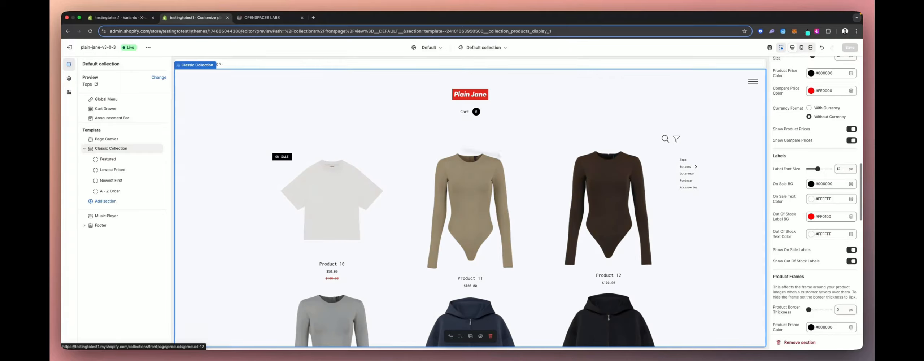
scroll(803, 191, down, 3)
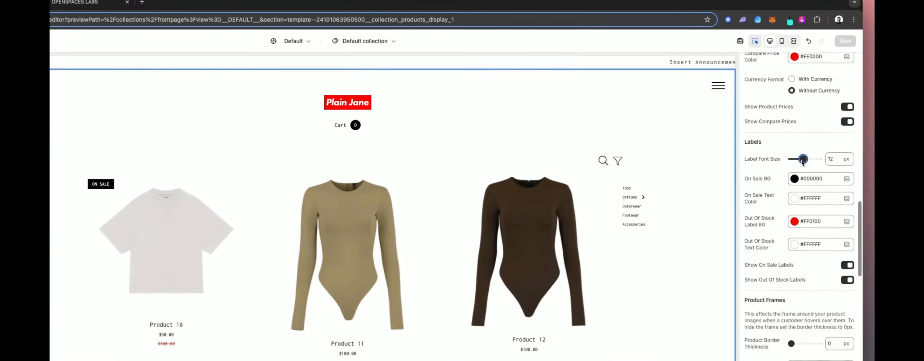
drag(817, 138, 823, 138)
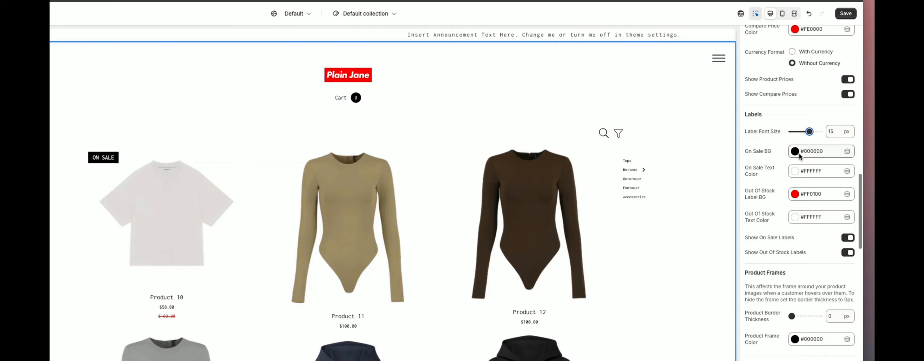
- Set the On Sale label background colour to #FF0000
click(795, 151)
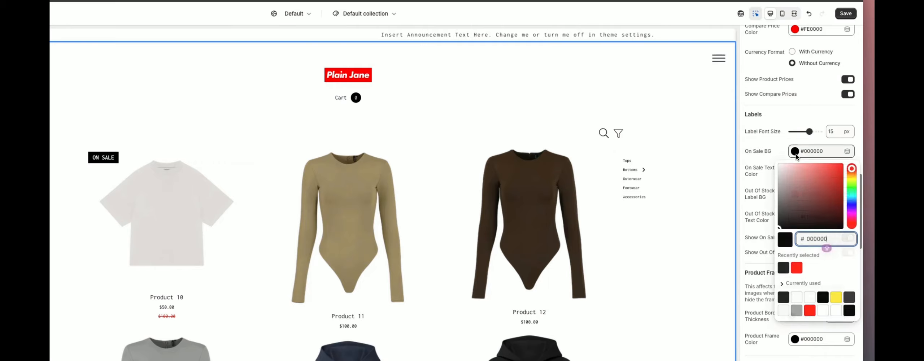
key(ctrl+a)
text(FF0000)
click(864, 148)
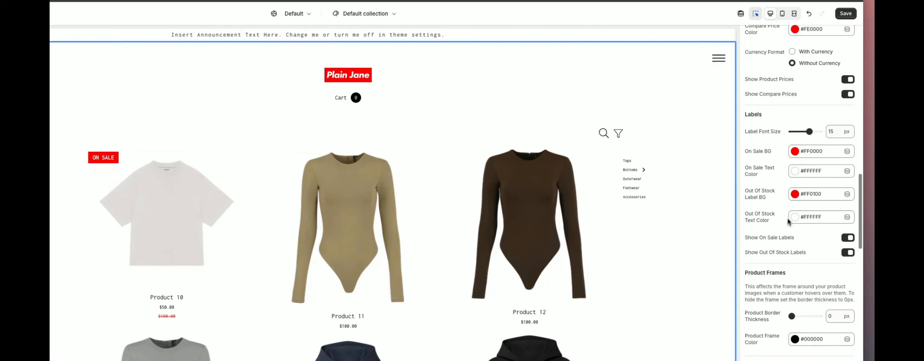
- Switch the on-sale labels off and back on
click(780, 236)
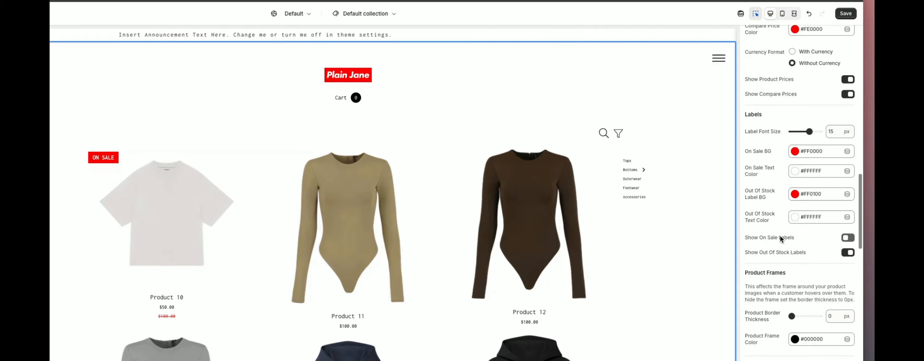
click(795, 171)
click(787, 178)
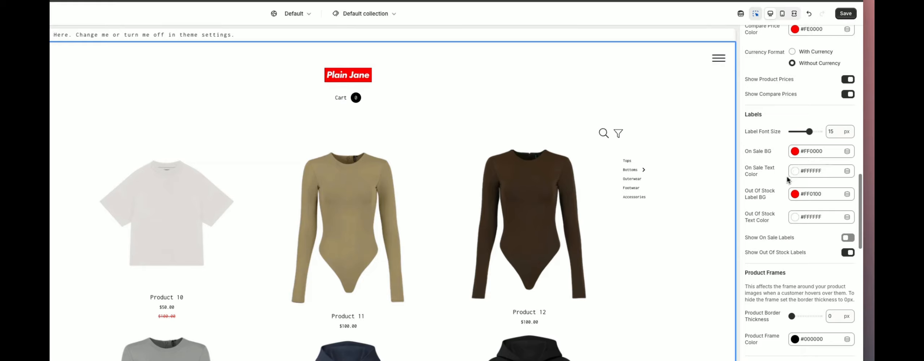
click(849, 236)
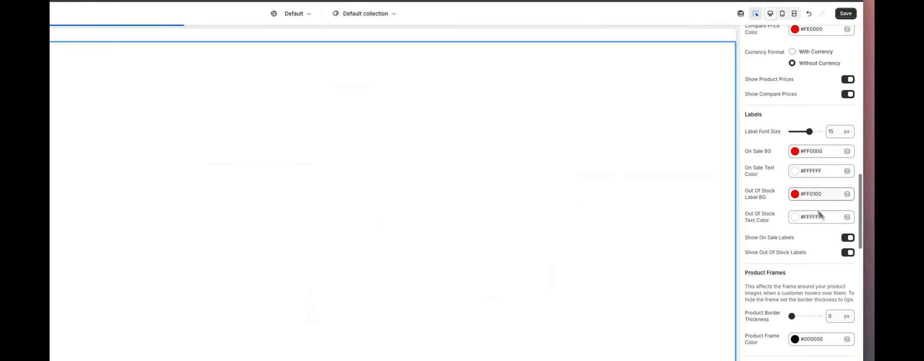
- Set the On Sale label text colour to #00FFDB using the colour picker
click(794, 171)
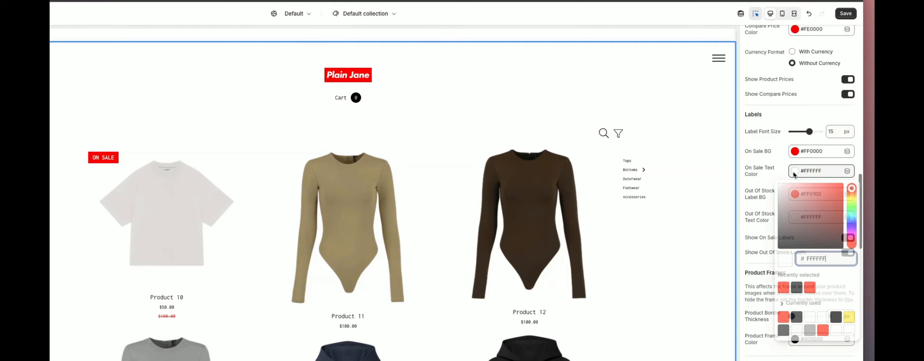
click(850, 212)
drag(830, 209, 862, 169)
click(788, 172)
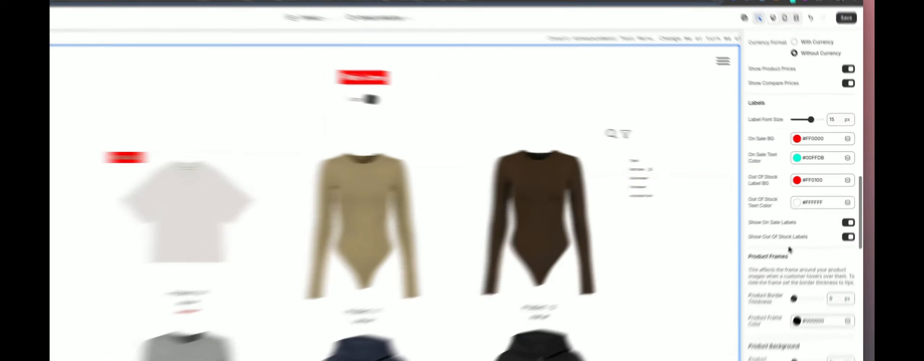
- Set the product border thickness to 5 px
scroll(790, 250, down, 2)
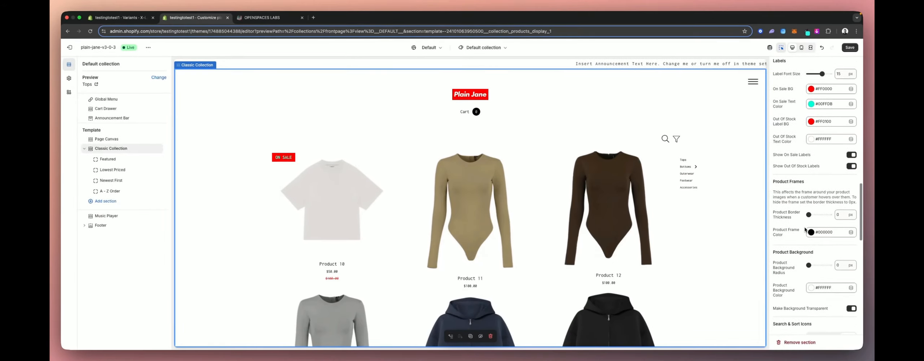
scroll(592, 219, down, 1)
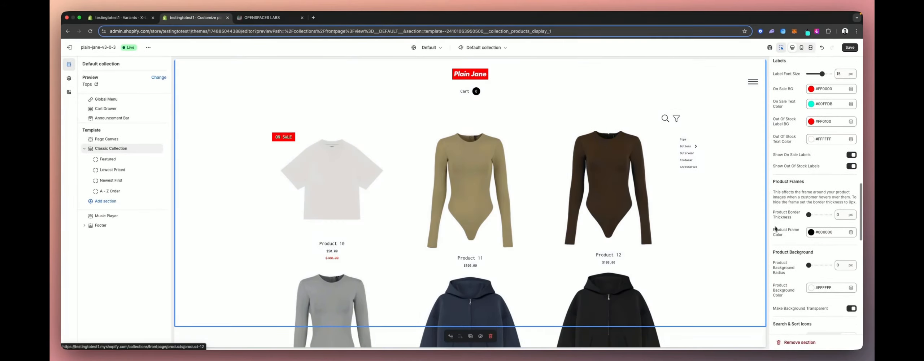
scroll(777, 228, down, 1)
scroll(779, 228, up, 1)
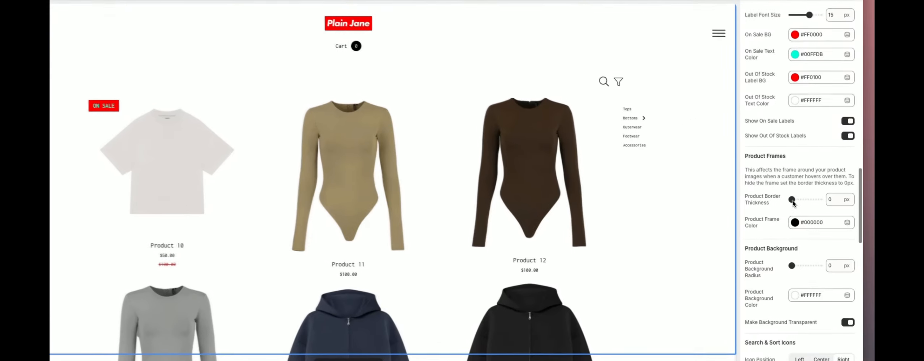
drag(808, 208, 810, 210)
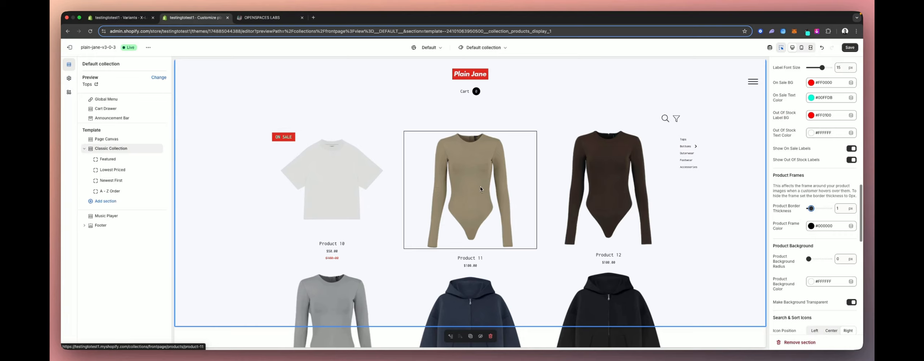
scroll(561, 184, down, 3)
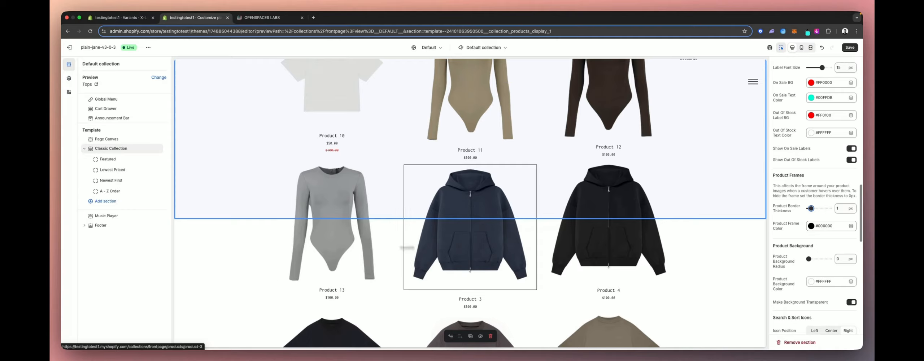
scroll(469, 216, up, 4)
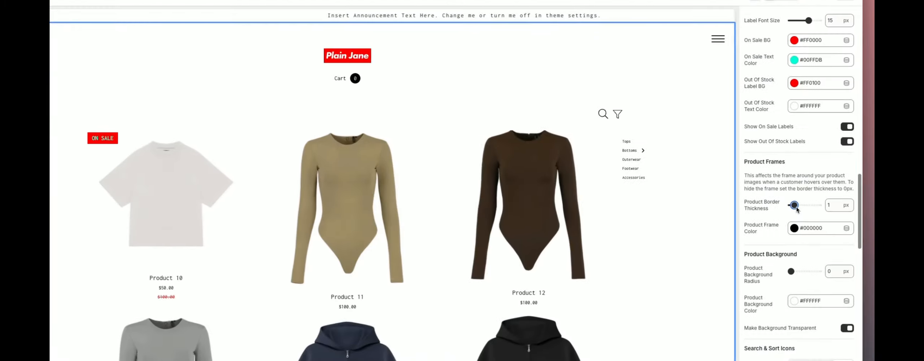
mouse_move(811, 208)
mouse_down()
mouse_move(819, 211)
mouse_move(808, 210)
mouse_up()
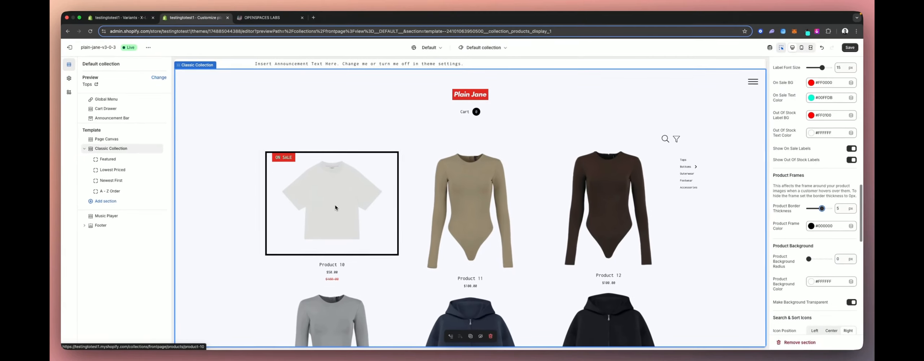
- Set the product background radius to 20 px
scroll(320, 201, down, 3)
scroll(581, 197, up, 4)
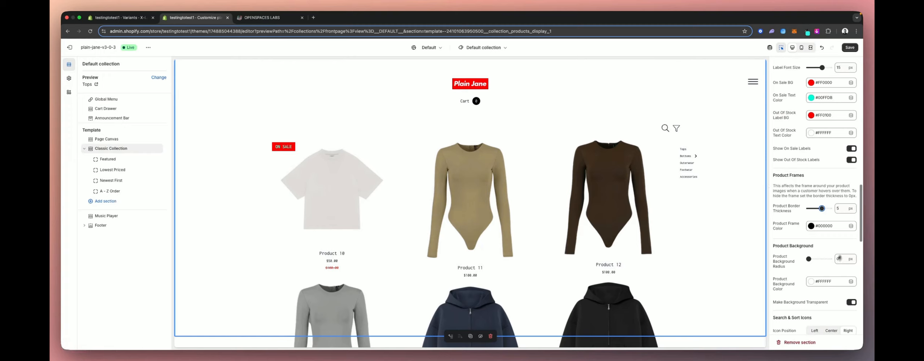
scroll(833, 265, down, 2)
scroll(833, 261, down, 2)
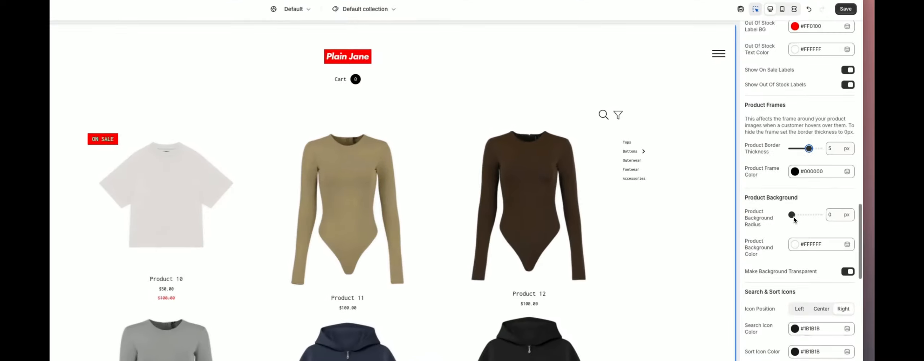
drag(810, 206, 813, 208)
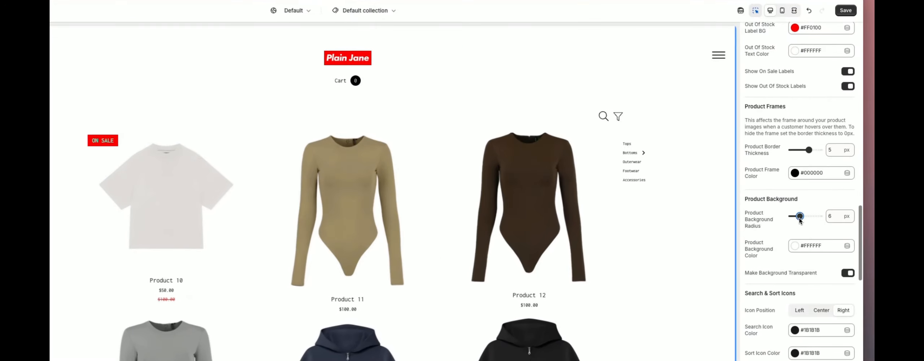
drag(814, 204, 771, 204)
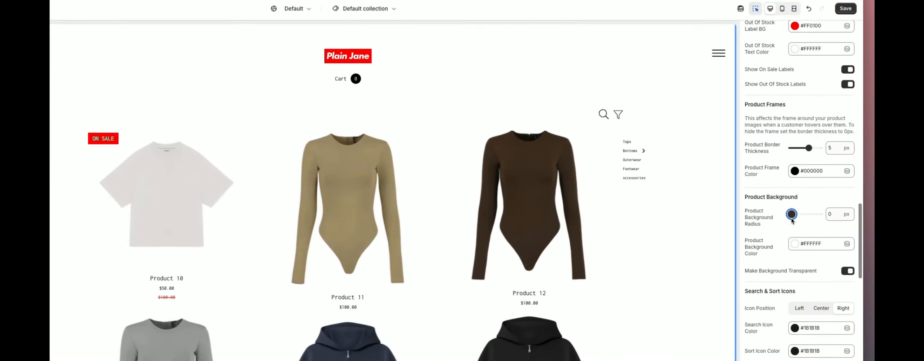
drag(808, 204, 830, 204)
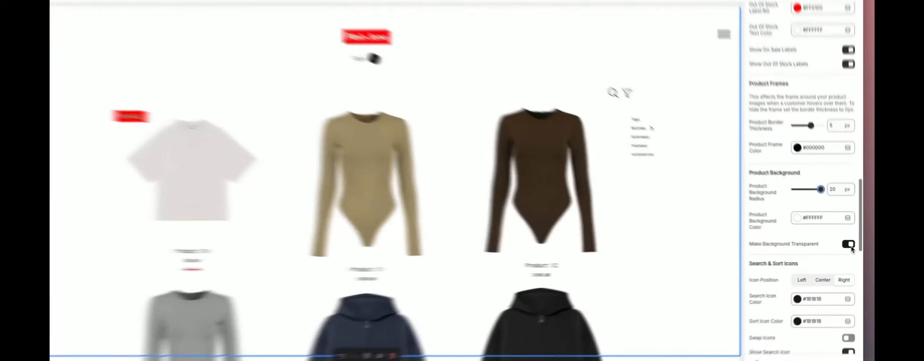
- Turn off background transparency and set the product background colour to #FF0000
click(852, 249)
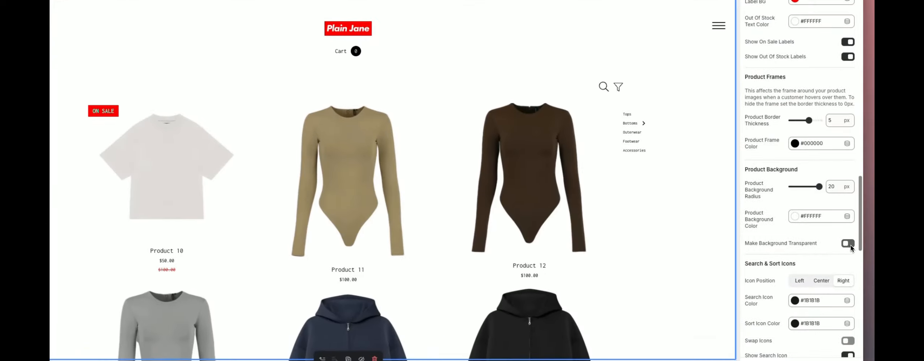
click(793, 218)
click(797, 185)
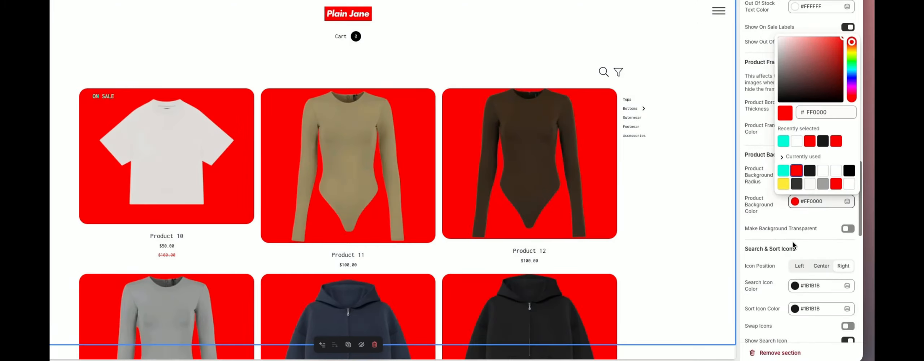
click(793, 246)
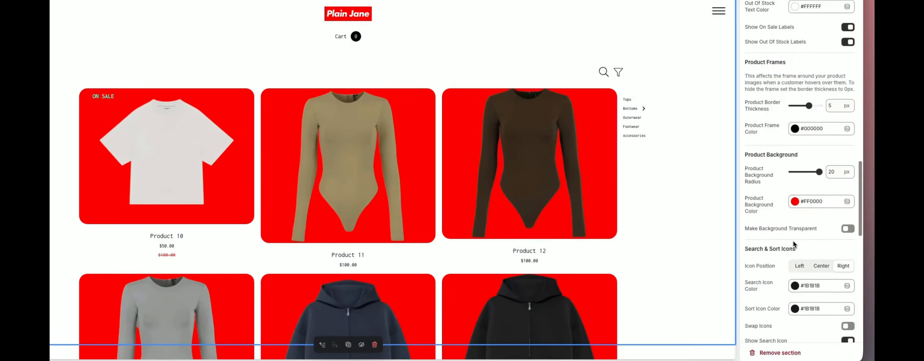
scroll(514, 197, down, 3)
scroll(513, 193, down, 2)
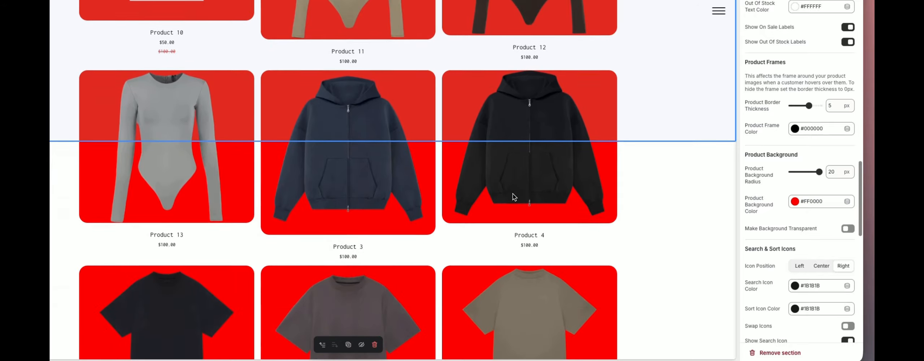
scroll(587, 230, up, 5)
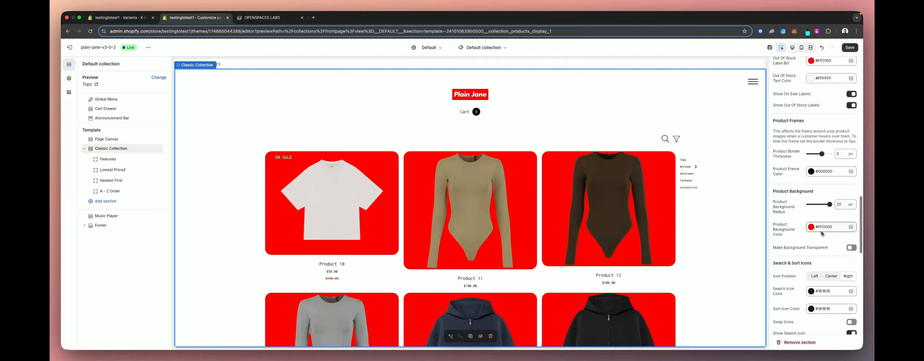
- Set the product background colour to yellow #FFEB3B and switch background transparency off
click(851, 248)
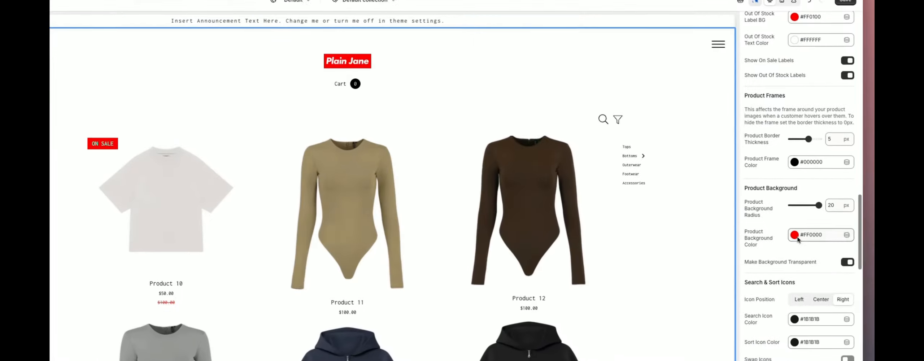
click(813, 228)
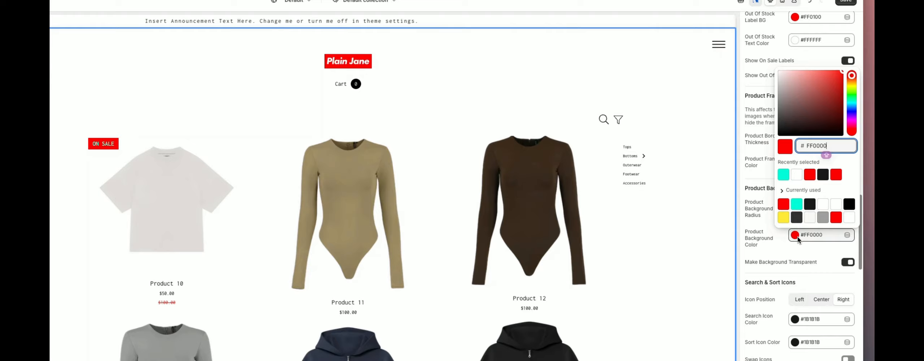
click(783, 218)
click(851, 266)
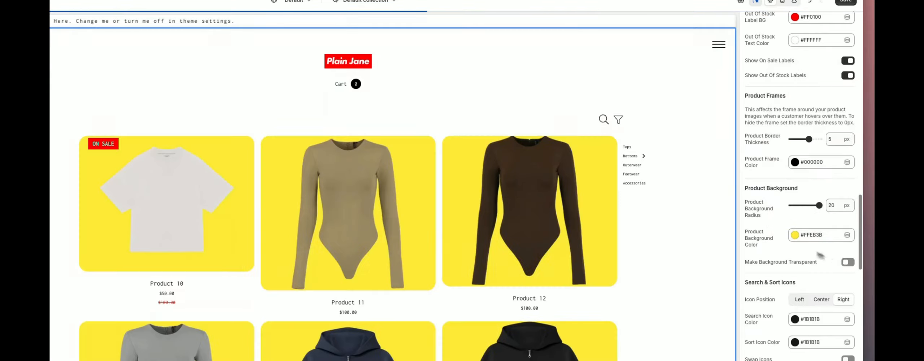
- Set the product background colour to #421376 and turn background transparency on
click(794, 236)
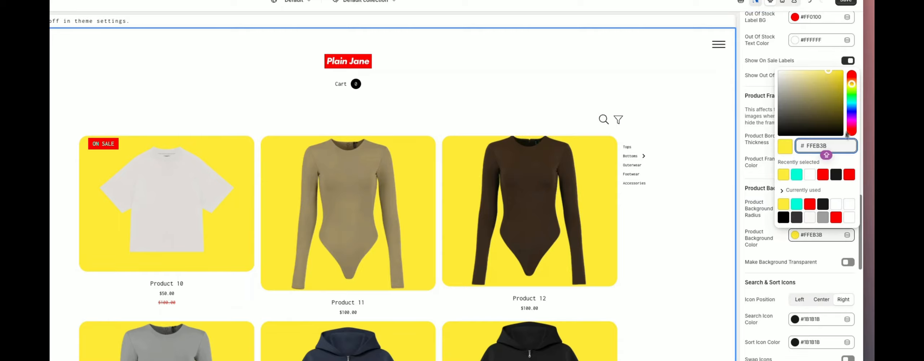
drag(852, 117, 851, 118)
click(832, 105)
click(827, 146)
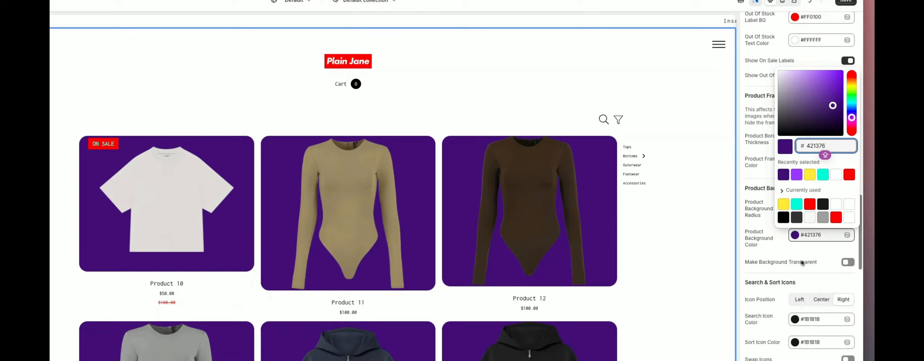
click(842, 266)
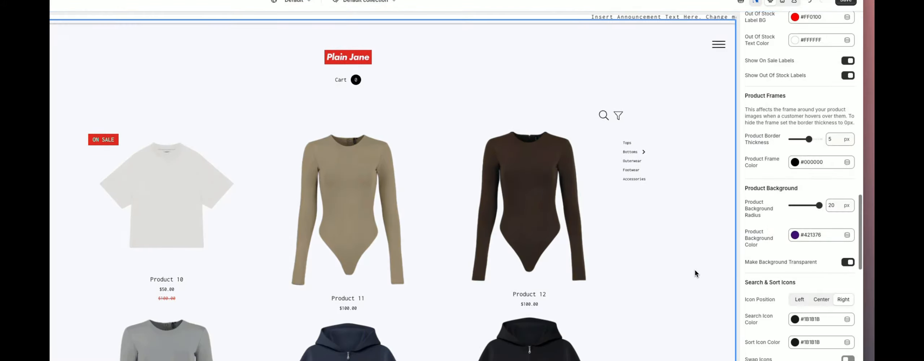
- Set the search and sort icon position to Center
scroll(763, 274, down, 1)
scroll(763, 274, down, 2)
scroll(763, 274, down, 1)
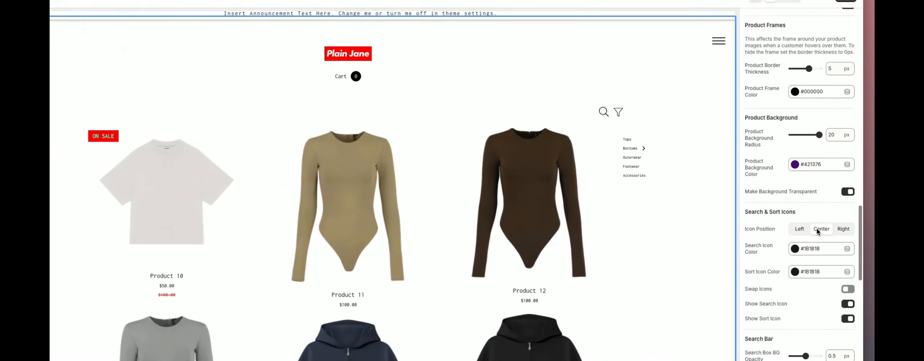
click(828, 226)
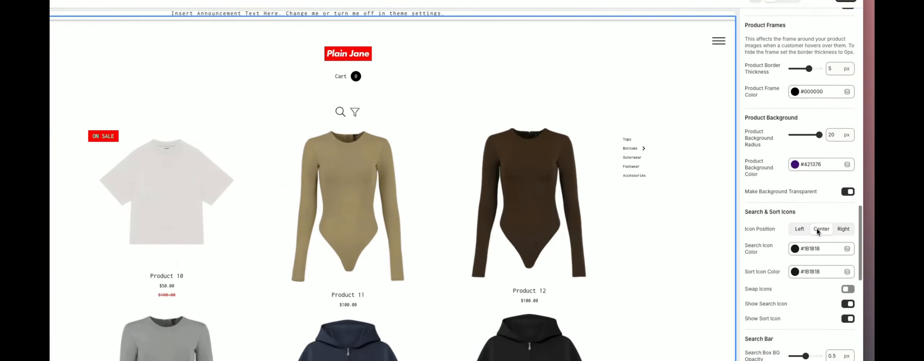
- Set the search and sort icon position to Left and the search icon colour to #00FFDB
click(802, 231)
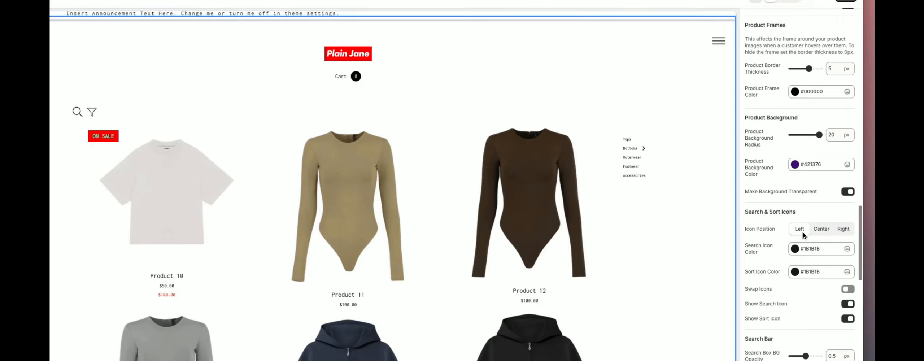
scroll(802, 232, down, 2)
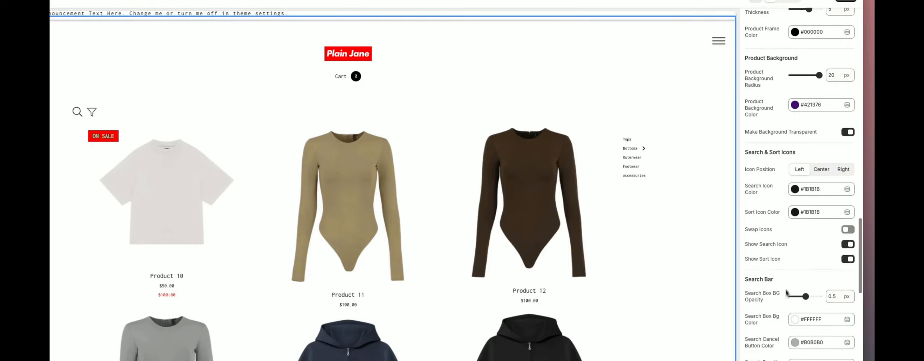
click(795, 190)
click(796, 158)
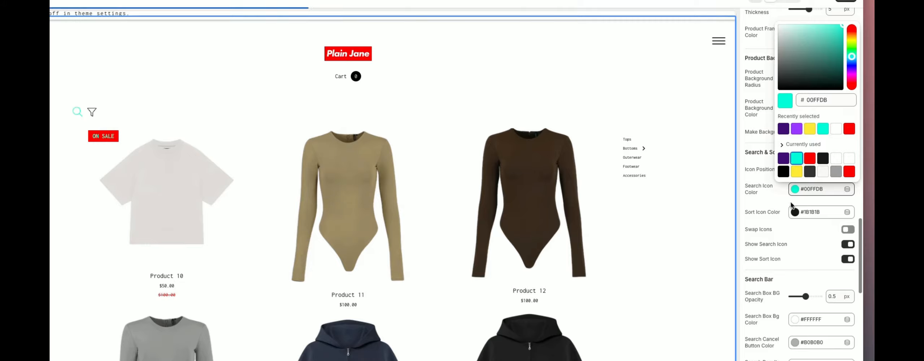
- Set the sort icon colour to #FF0000
click(794, 212)
click(809, 181)
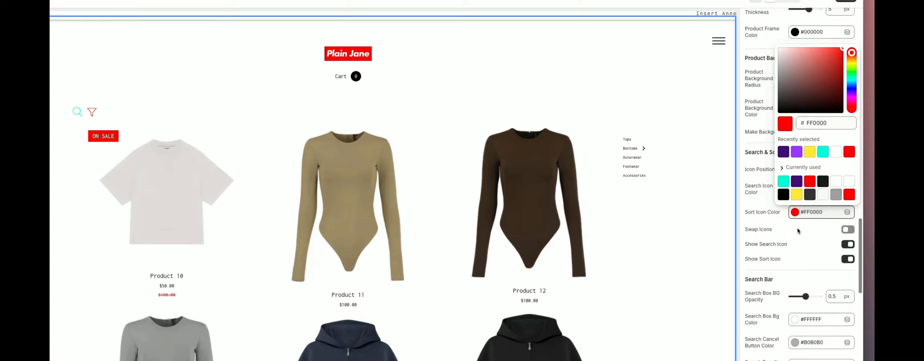
click(821, 237)
- Toggle Swap Icons, Show Search Icon and Show Sort Icon off and back on
click(846, 233)
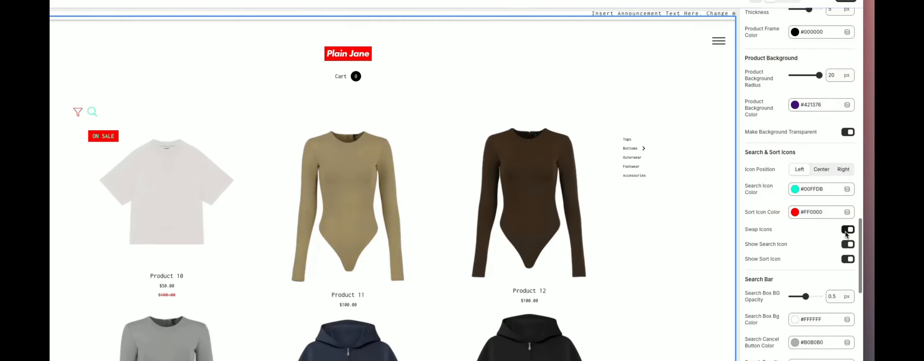
click(845, 231)
scroll(825, 237, down, 1)
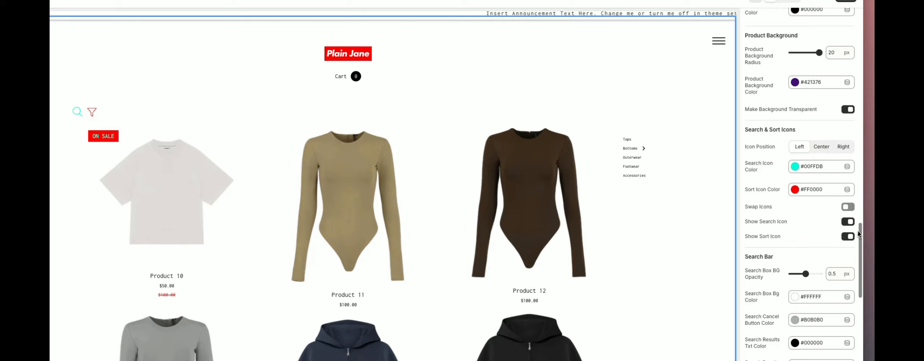
click(846, 222)
click(847, 236)
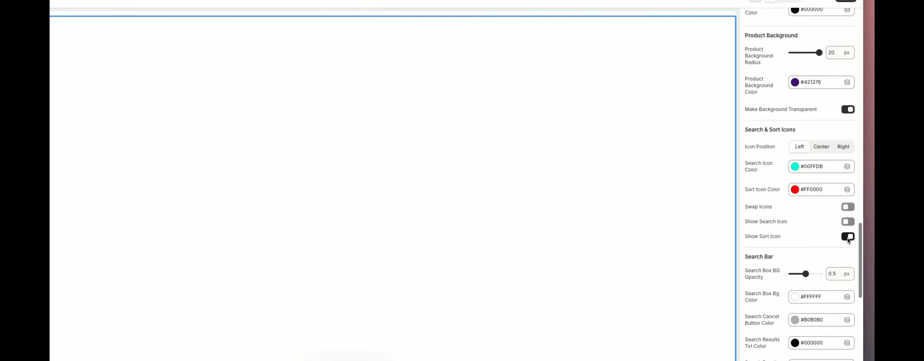
click(848, 236)
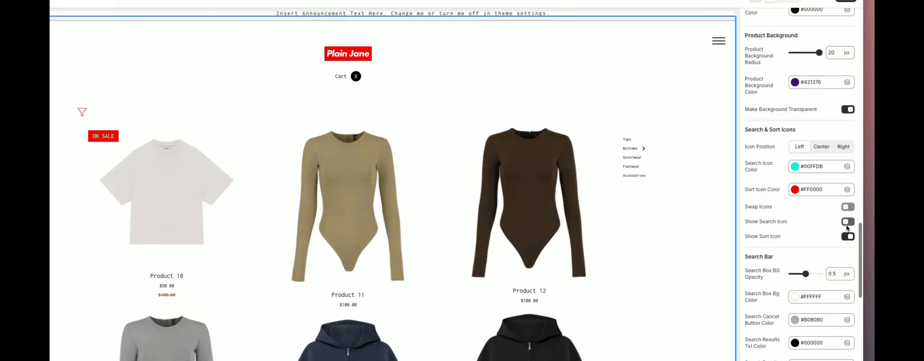
click(847, 222)
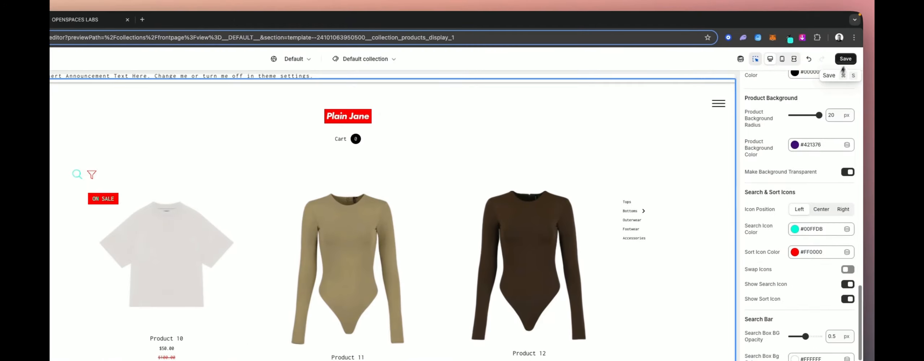
- Open the storefront Sort By menu and try the Newest First, A - Z Order and Lowest Priced sorts
click(842, 58)
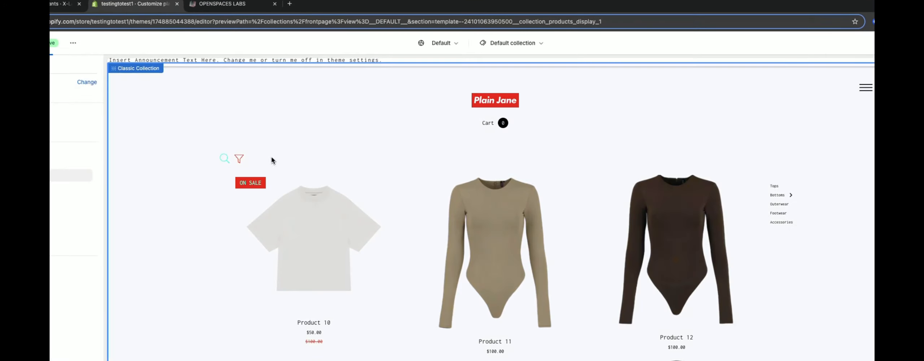
click(239, 162)
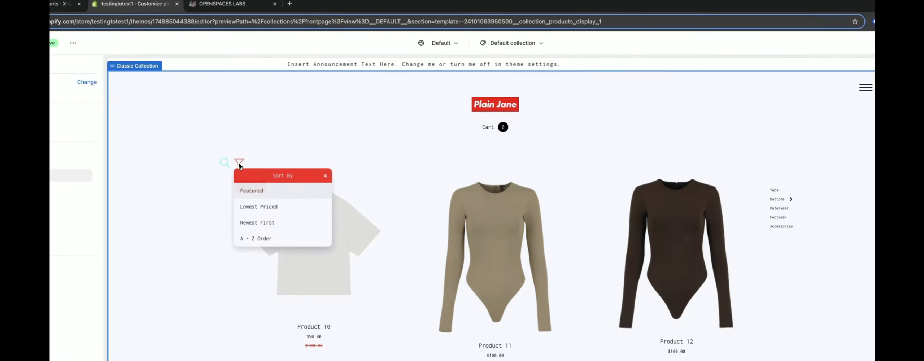
drag(268, 175, 654, 98)
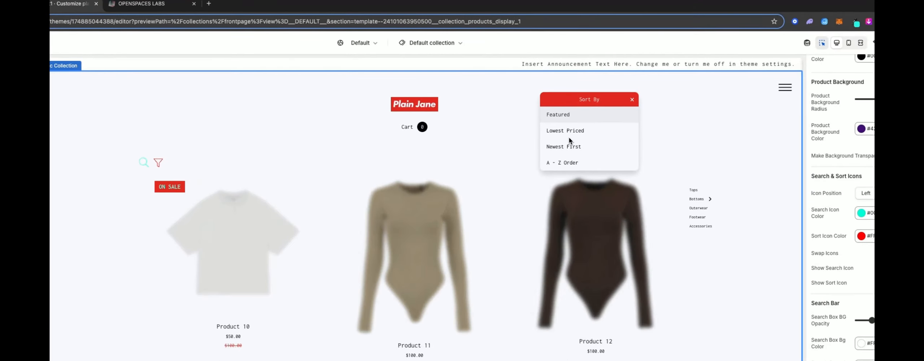
click(565, 147)
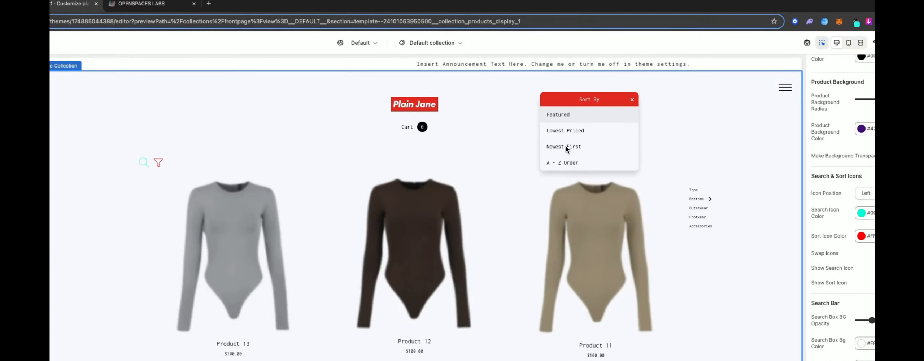
click(561, 162)
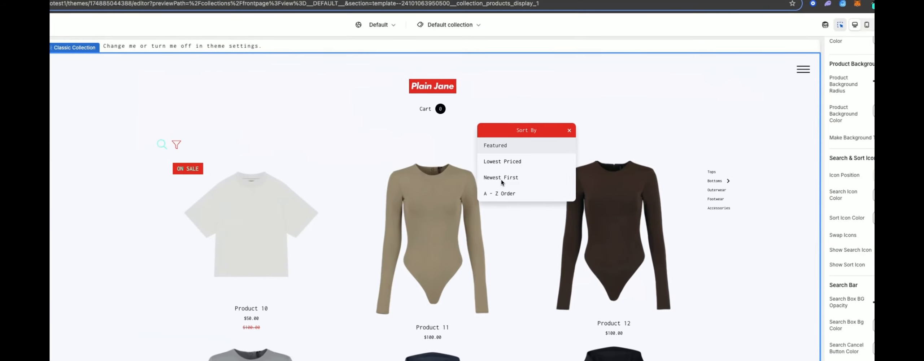
click(520, 155)
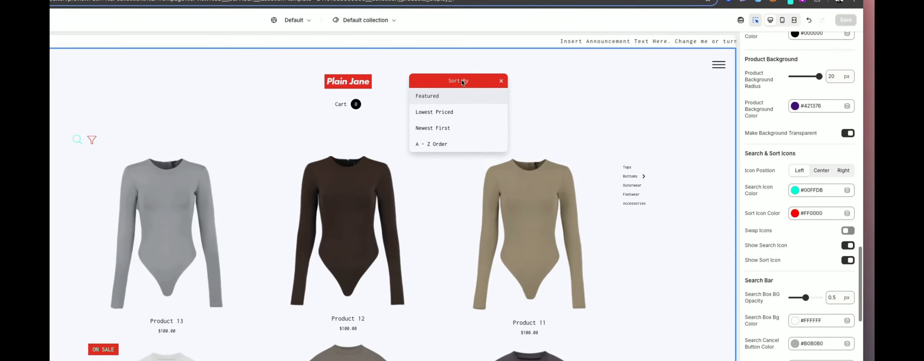
click(502, 81)
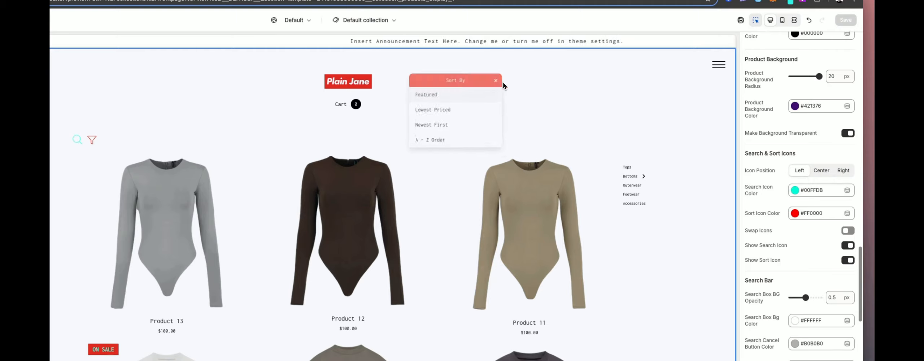
- Set the search icon colour to black #000000 and save the theme
click(795, 189)
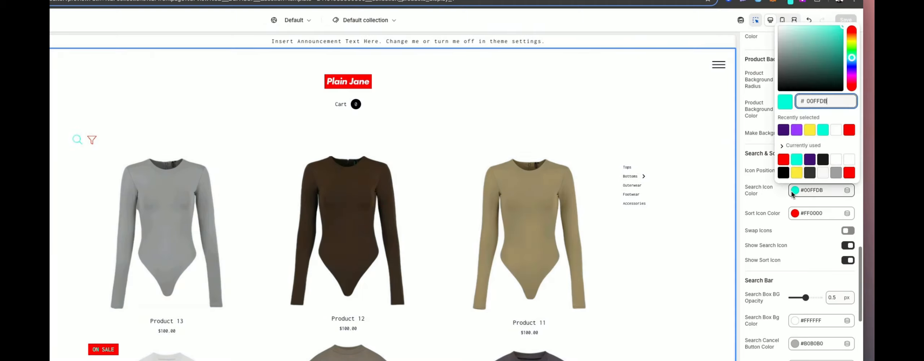
click(783, 173)
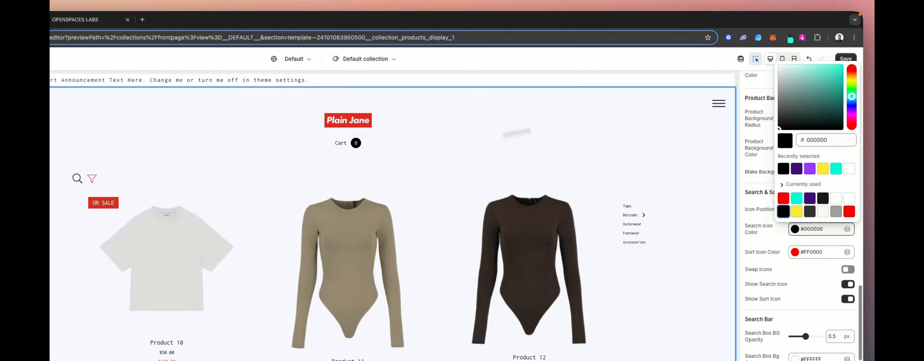
click(847, 59)
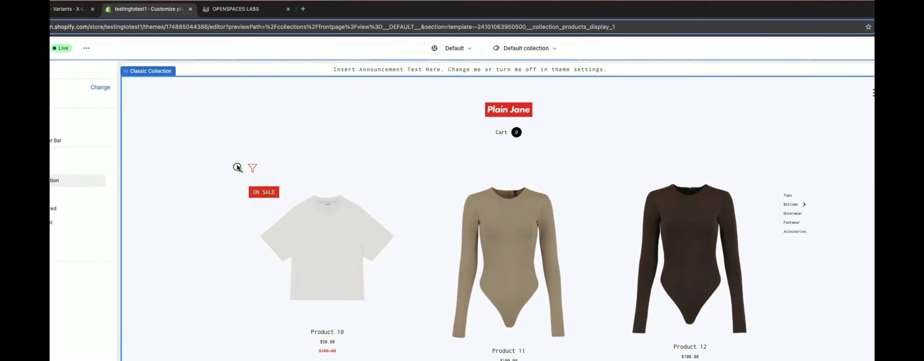
- Search the storefront for "product", open a result, and return to the collection page
click(237, 168)
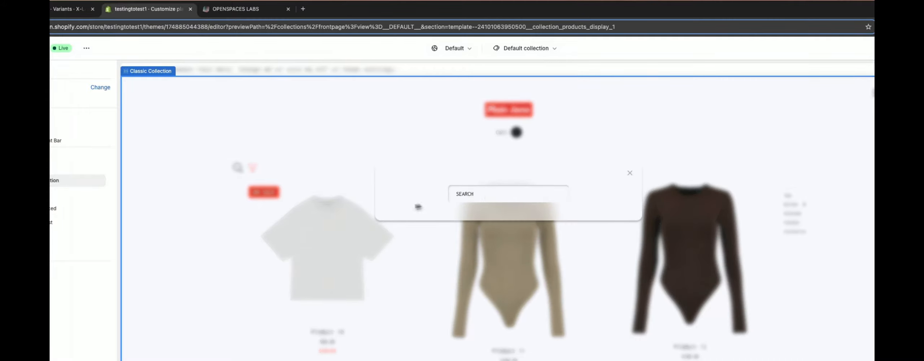
click(480, 194)
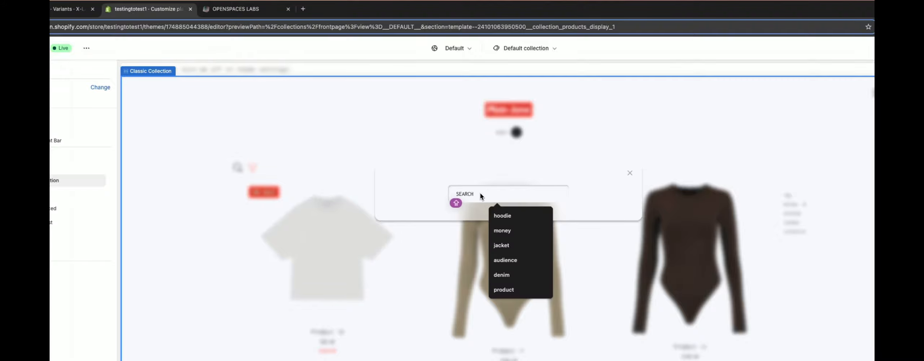
text(prod)
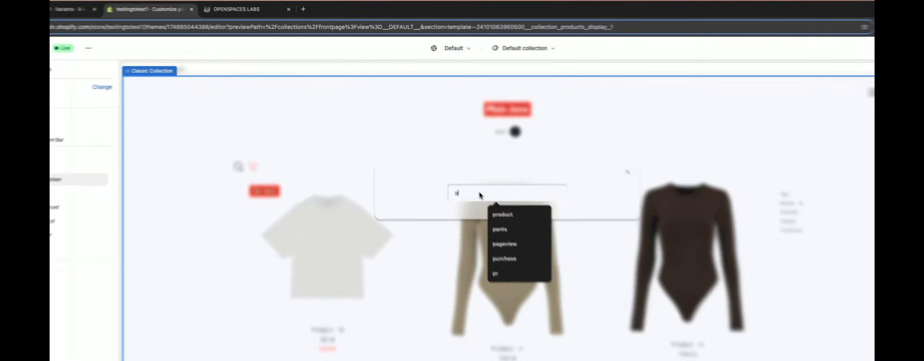
text(uct)
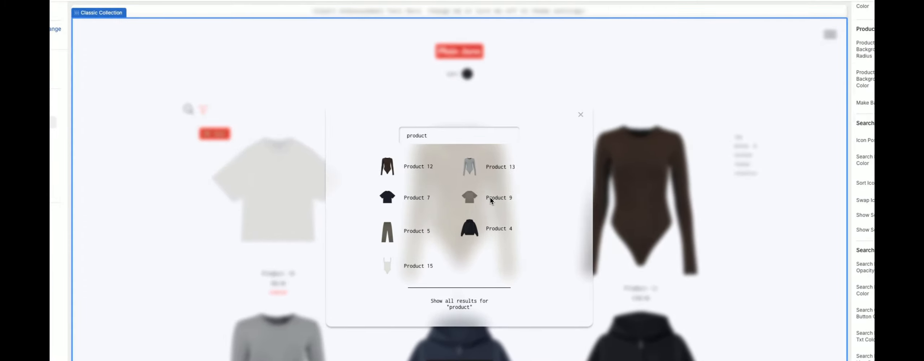
click(495, 208)
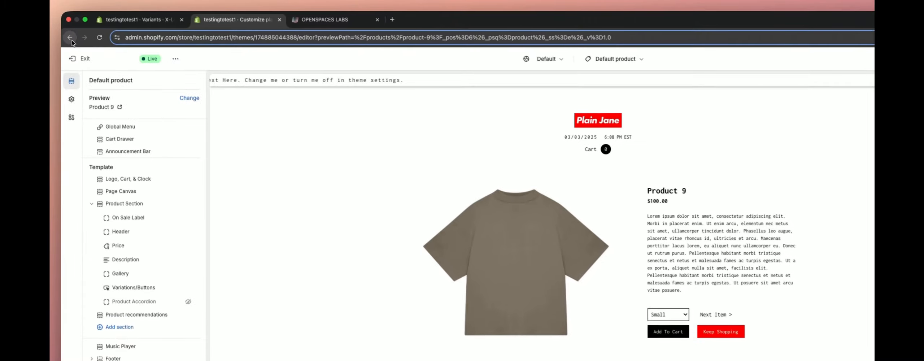
click(68, 31)
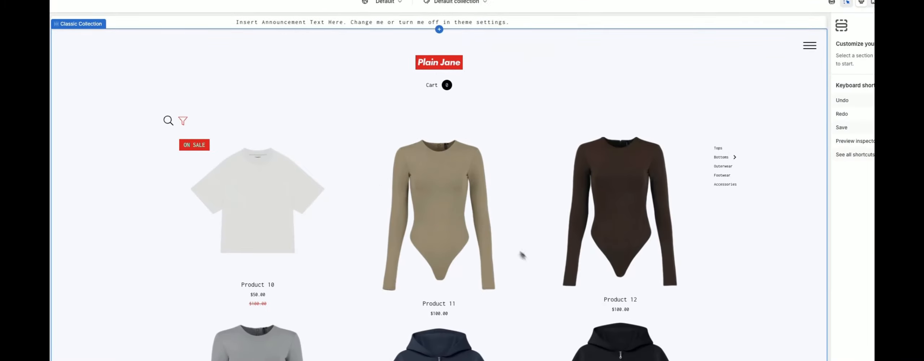
- Set the search box background opacity to 1 with the search preview open, and save the theme
click(817, 168)
scroll(833, 217, down, 10)
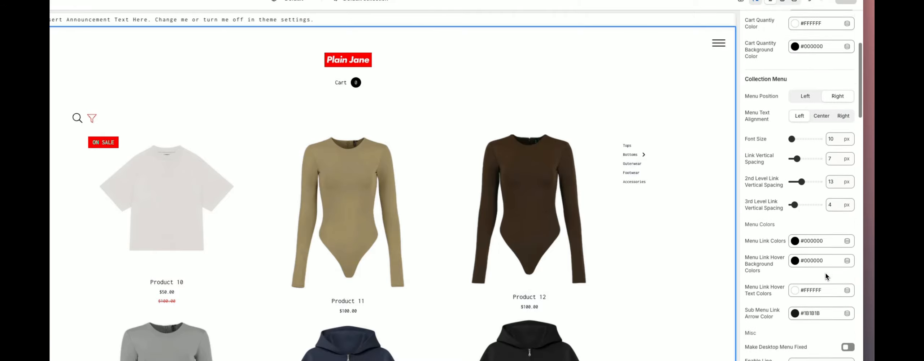
scroll(834, 260, down, 8)
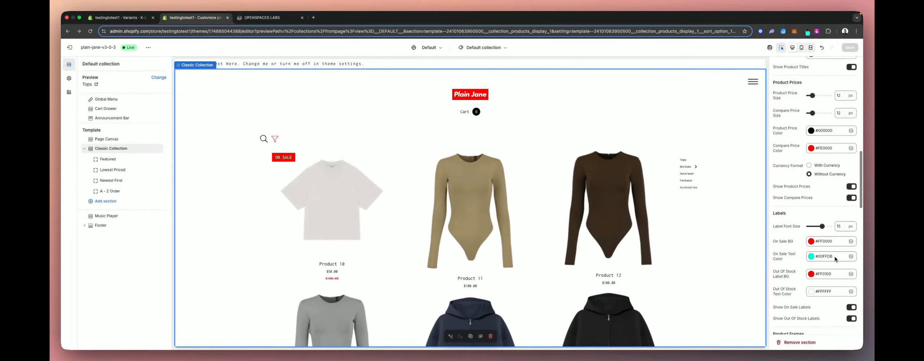
scroll(835, 258, down, 5)
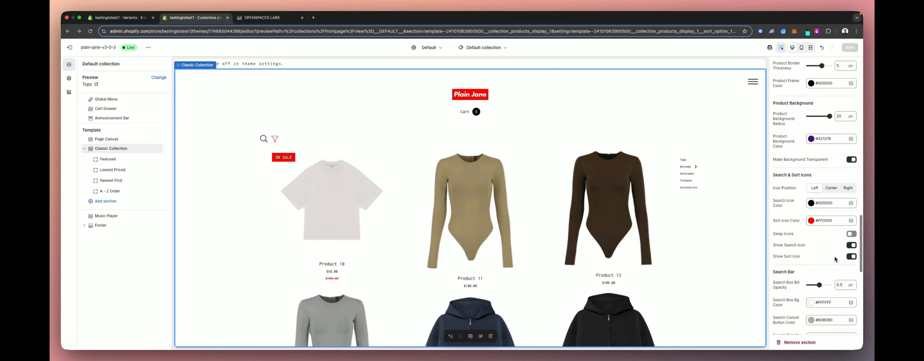
scroll(835, 259, down, 1)
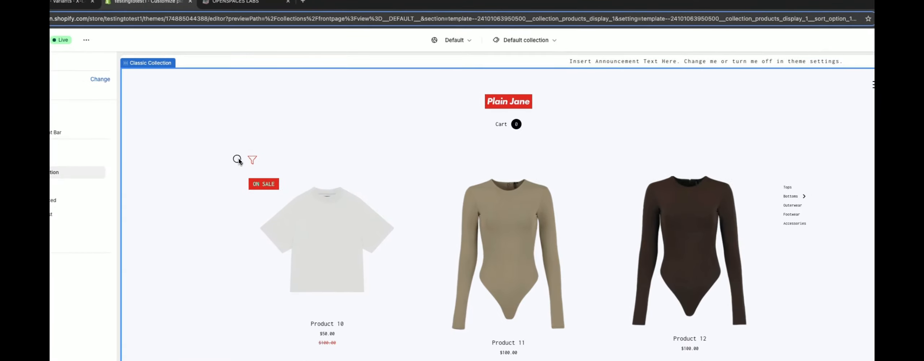
click(264, 138)
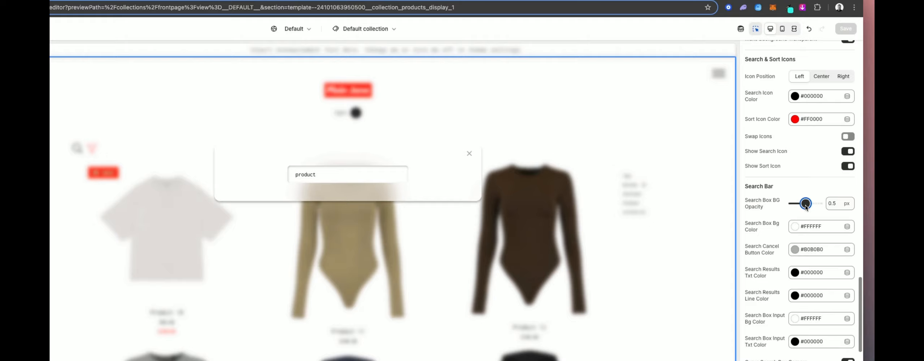
drag(806, 205, 811, 204)
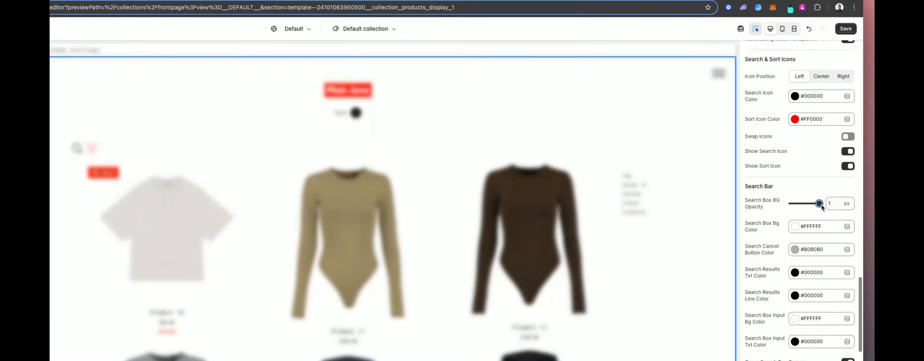
drag(819, 204, 806, 205)
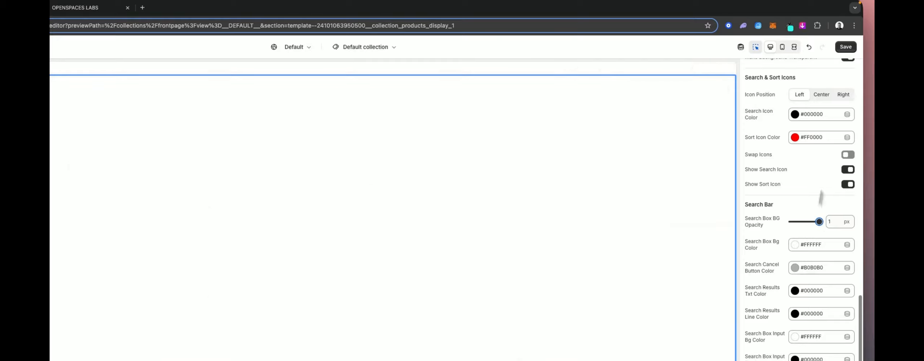
click(847, 47)
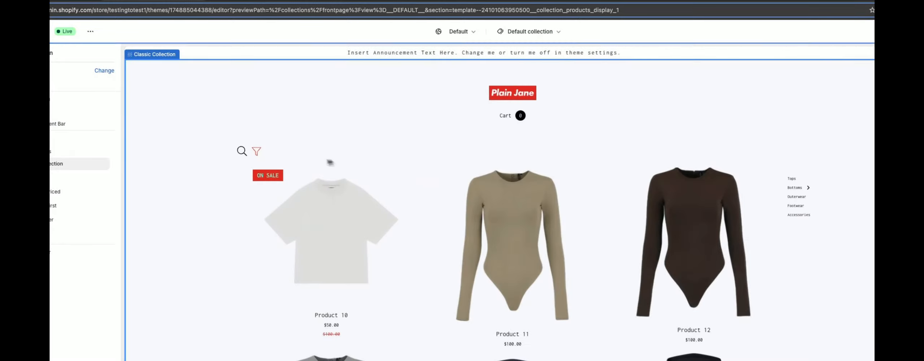
- Open the search box preview and set its background opacity to 0.2
click(239, 152)
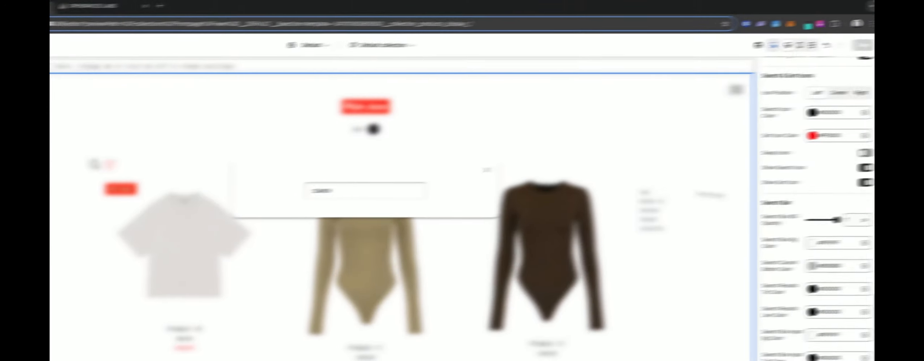
drag(817, 221, 808, 221)
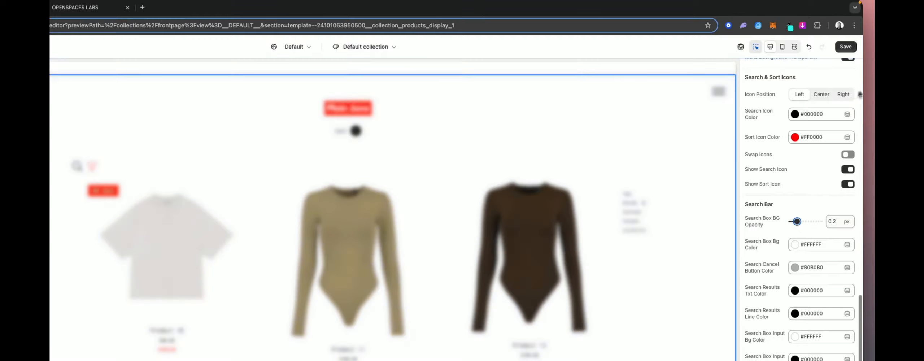
- Set the search box background colour to red #FF0000 at opacity 1, save the theme, and reopen the search preview
click(845, 47)
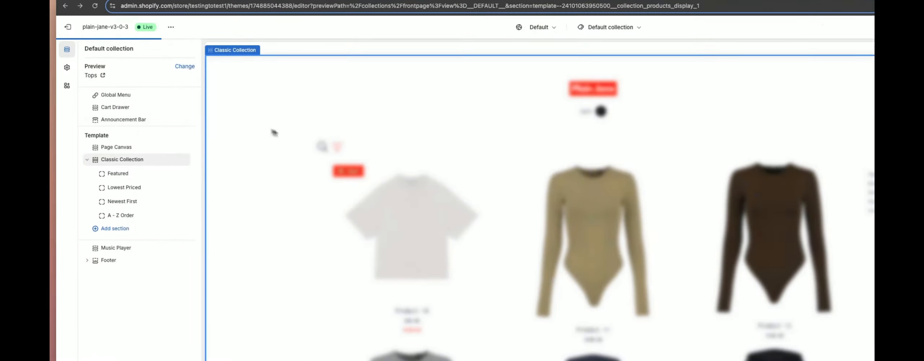
click(321, 146)
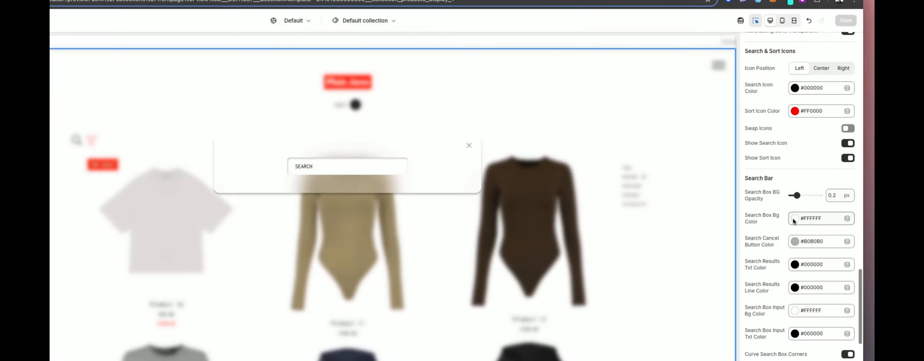
click(810, 198)
click(812, 175)
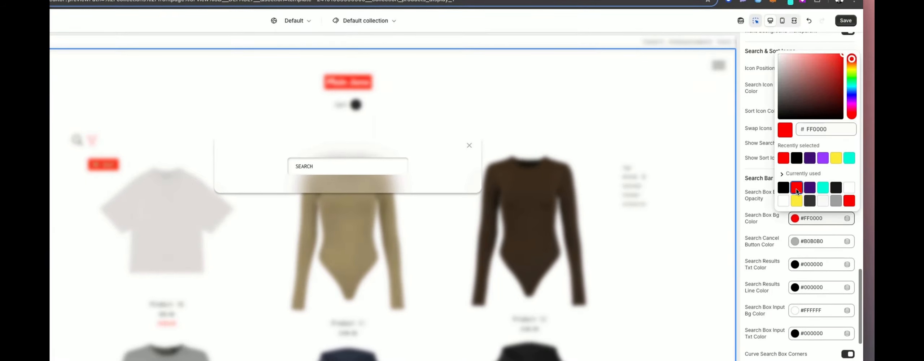
click(750, 156)
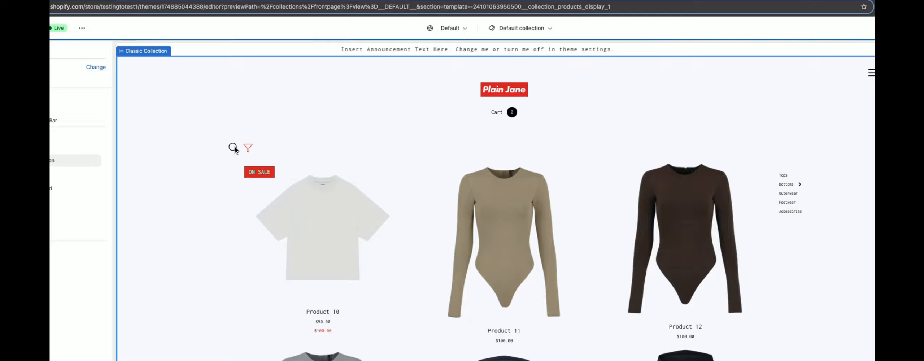
click(233, 148)
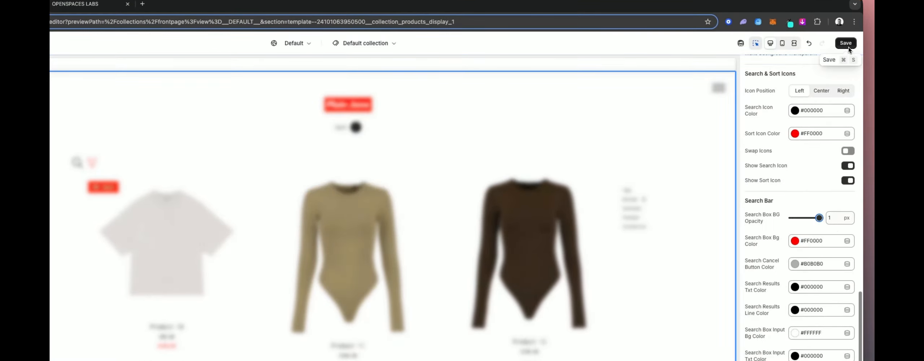
click(846, 43)
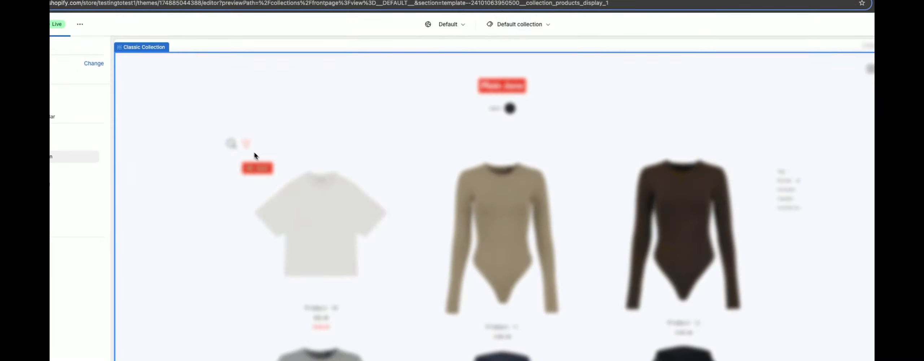
click(231, 144)
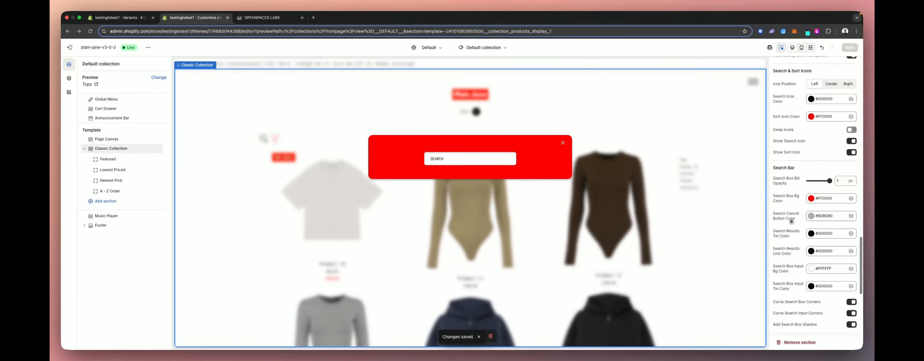
- Open the sort menu preview and set the sort menu handle background colour to dark purple
scroll(803, 221, down, 1)
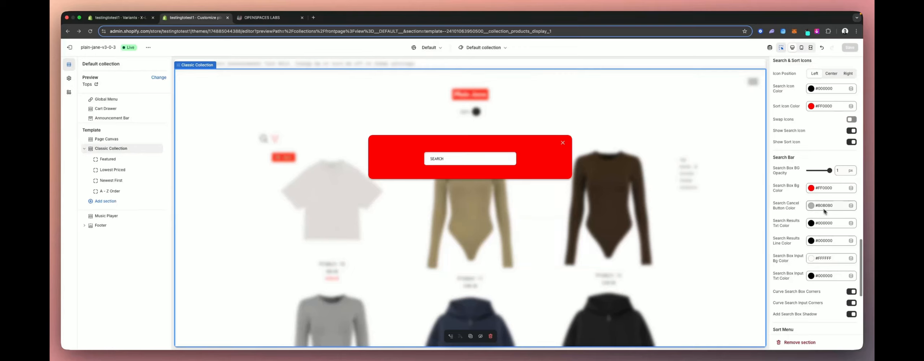
scroll(822, 218, down, 1)
scroll(806, 199, down, 1)
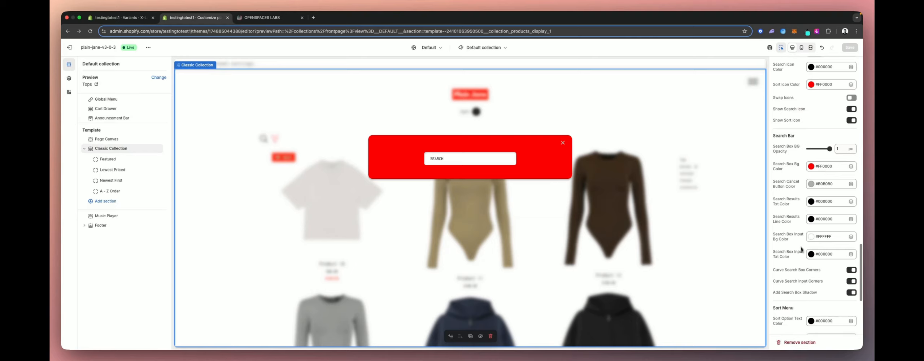
scroll(801, 251, down, 2)
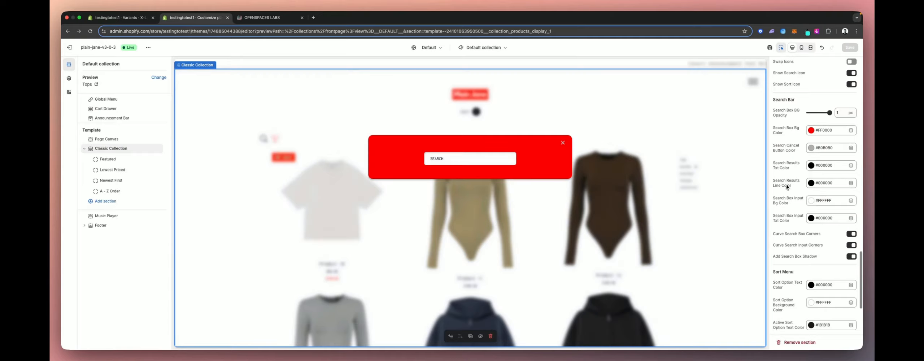
scroll(805, 213, down, 5)
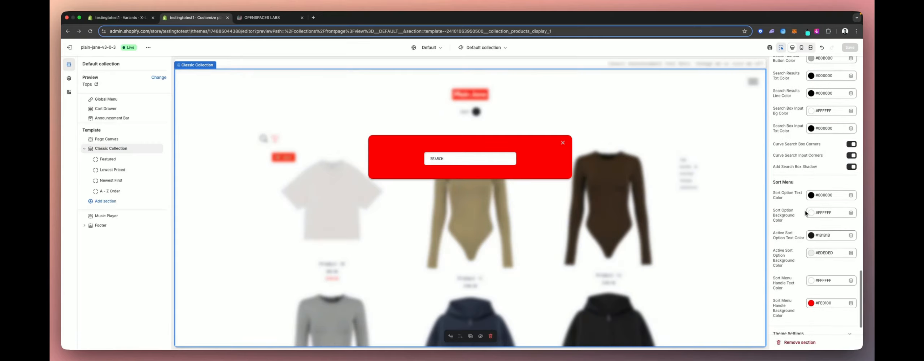
scroll(804, 208, down, 1)
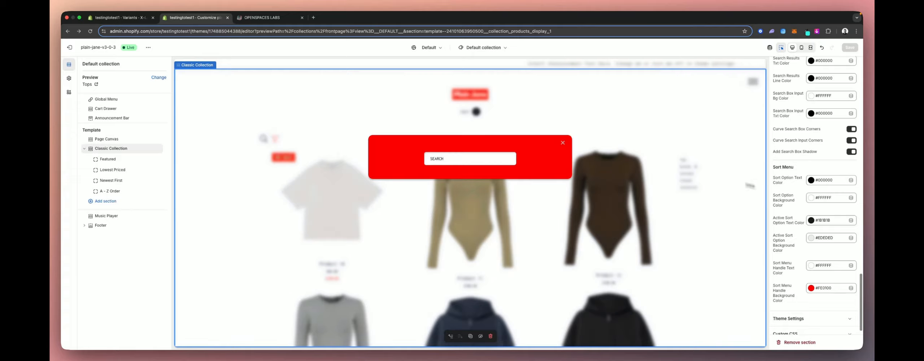
scroll(777, 198, up, 1)
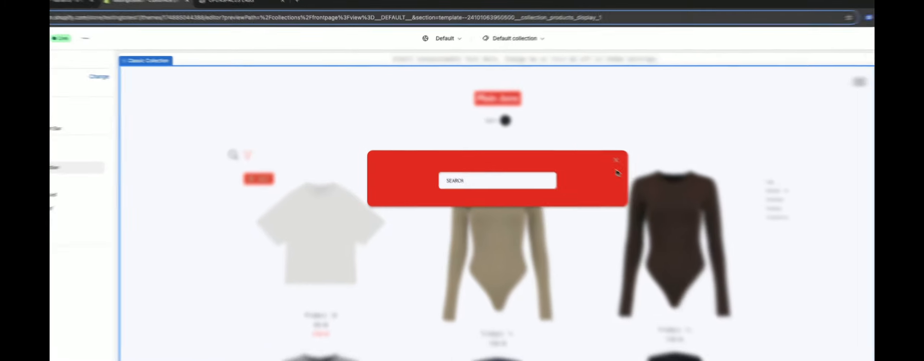
click(562, 143)
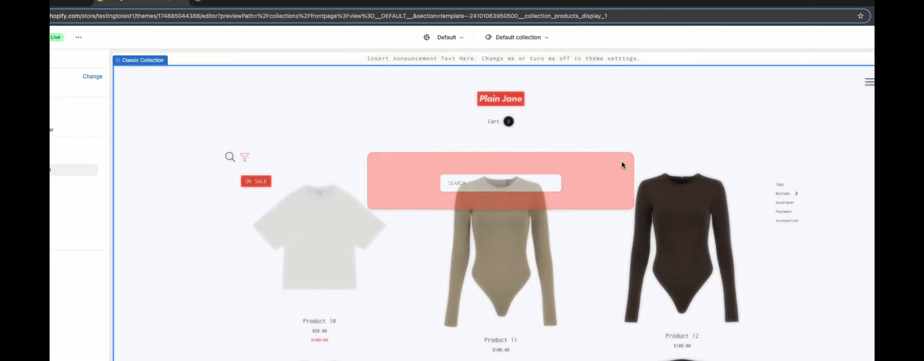
click(245, 157)
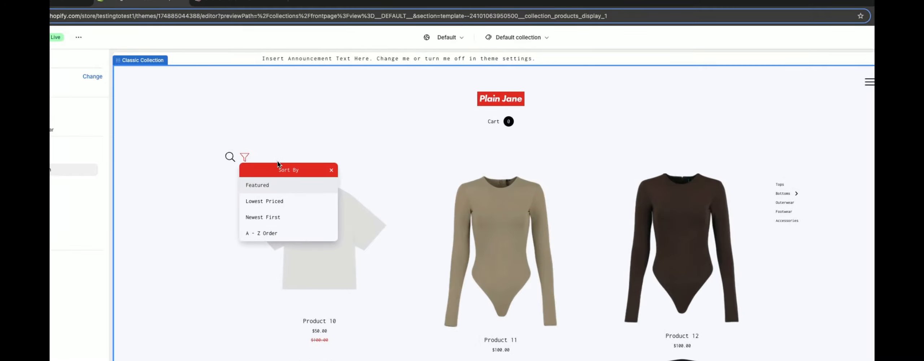
drag(276, 166, 406, 121)
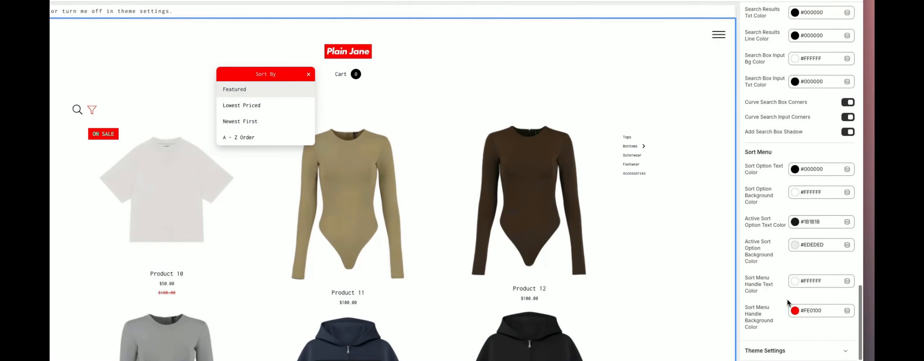
click(794, 311)
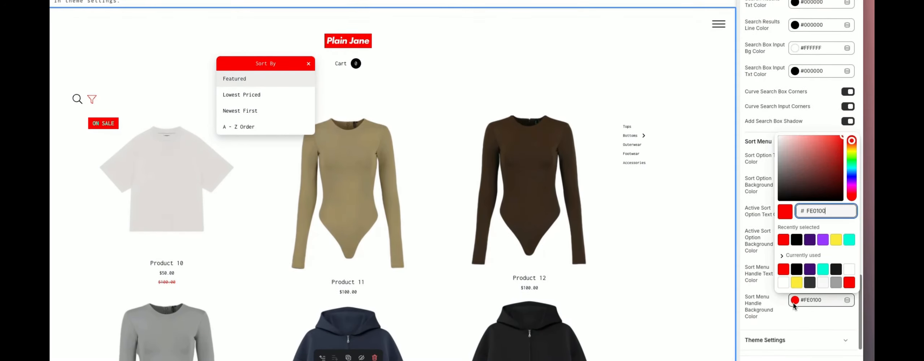
click(812, 270)
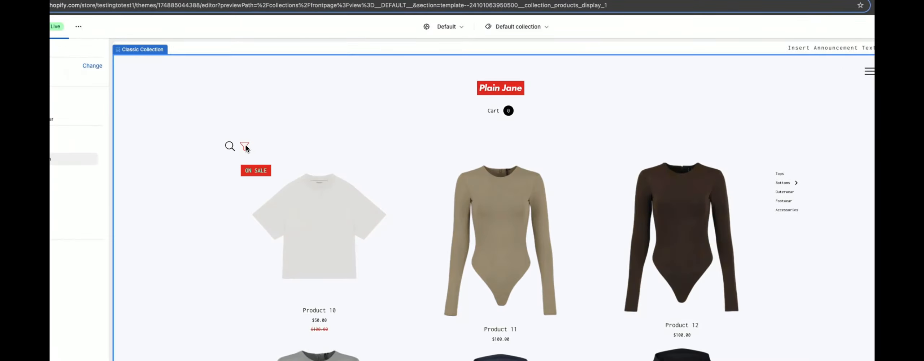
click(245, 146)
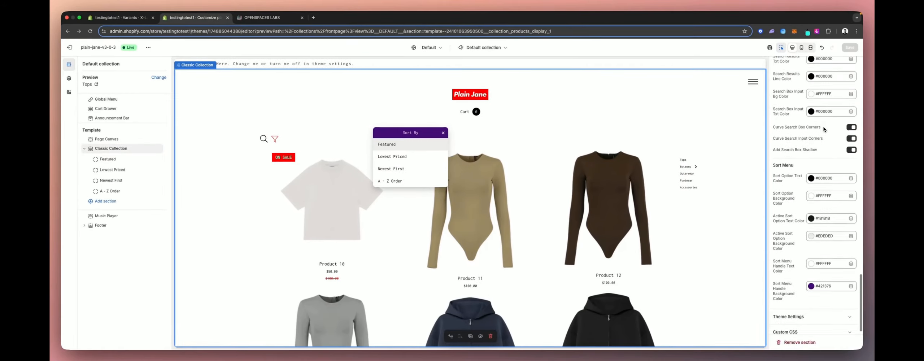
- Close the sort menu and add a Sidebar Collection section to the template
scroll(824, 129, up, 15)
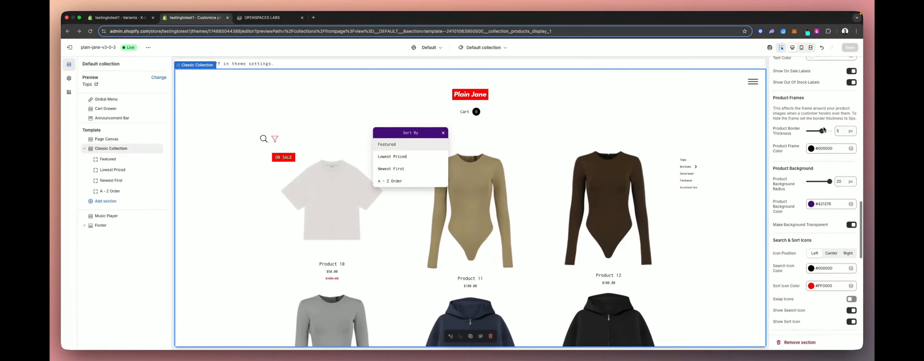
scroll(823, 126, up, 15)
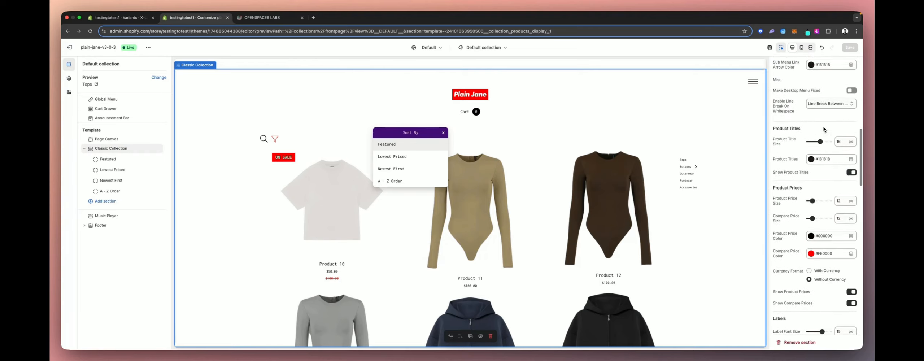
scroll(823, 126, up, 1)
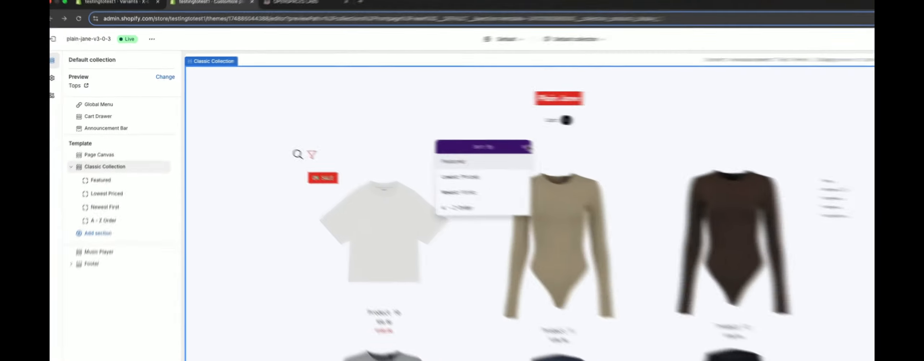
click(444, 133)
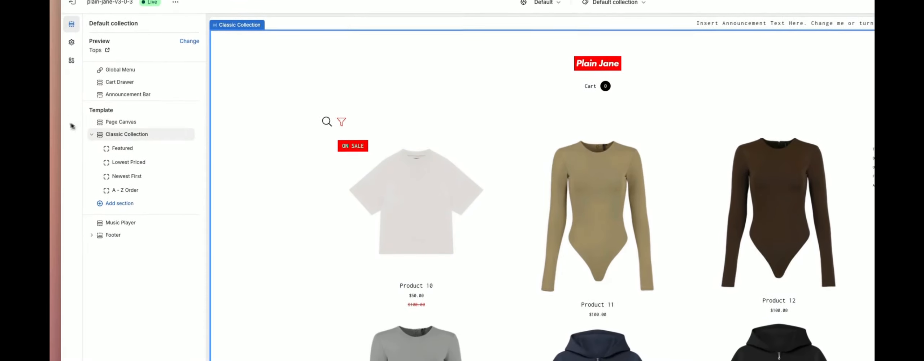
click(92, 134)
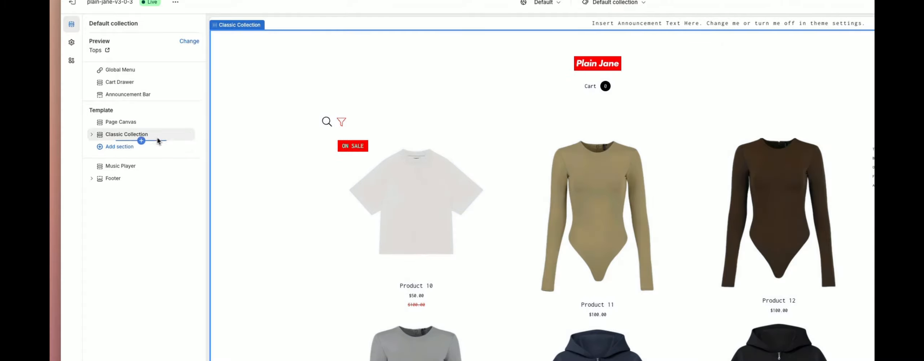
click(119, 147)
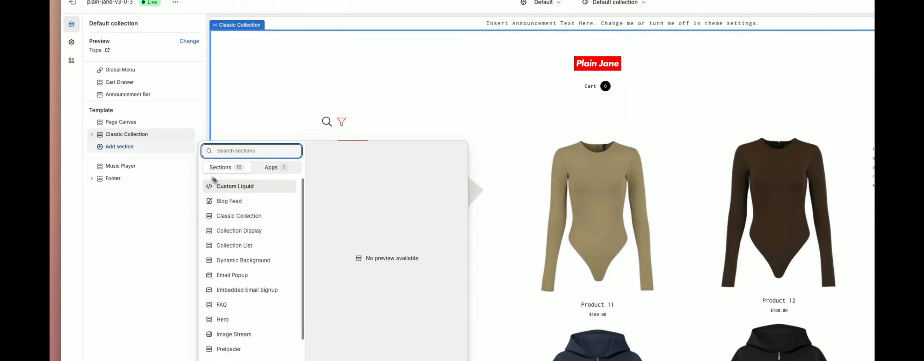
scroll(252, 236, down, 3)
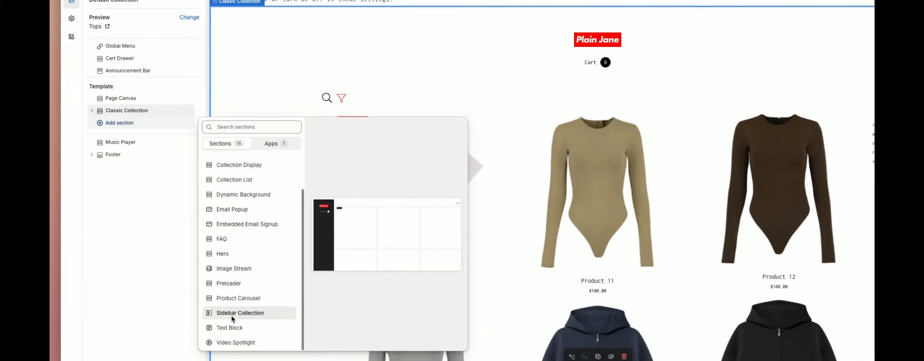
click(191, 304)
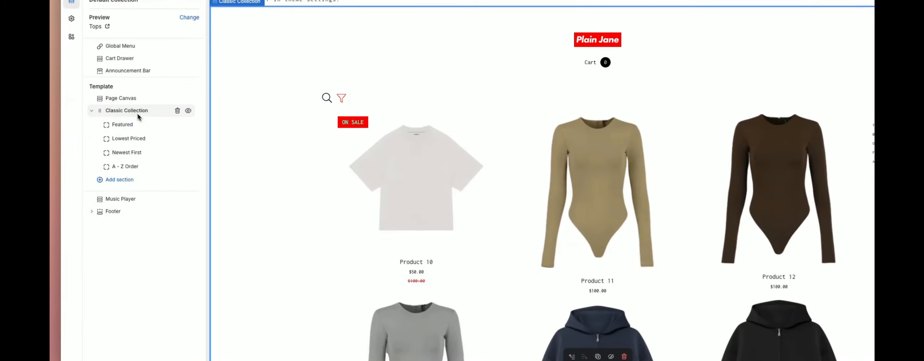
- Hide the Classic Collection section and scroll through the Sidebar Collection preview
click(92, 111)
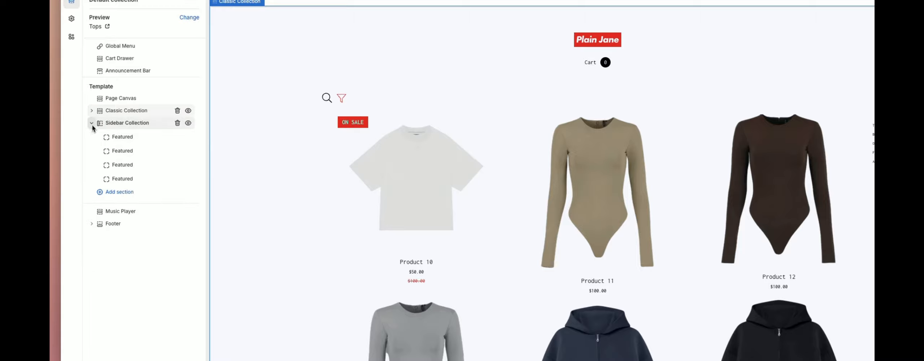
click(92, 124)
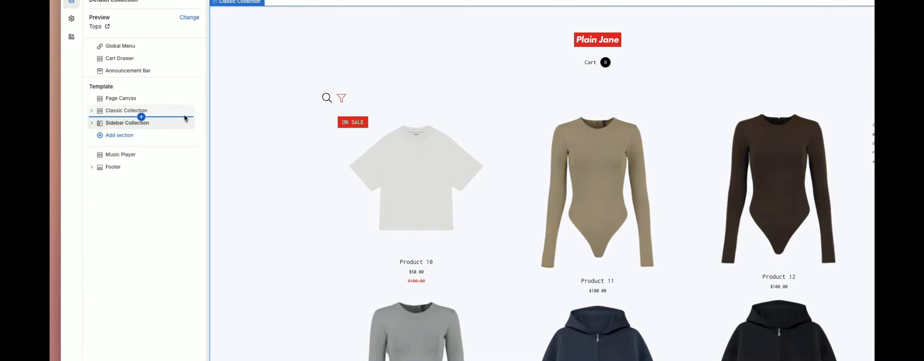
click(189, 111)
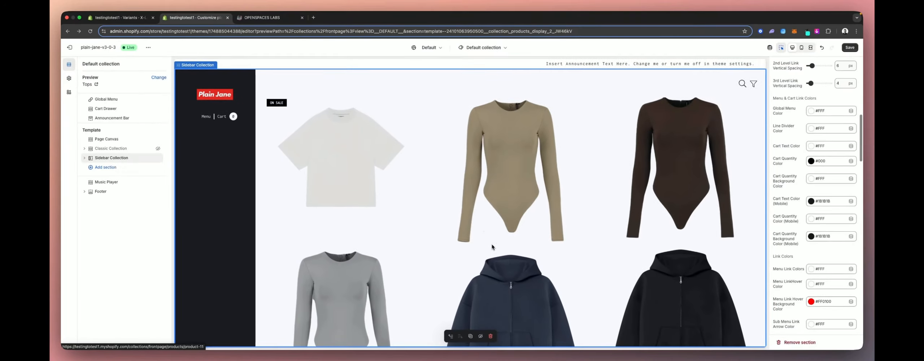
mouse_move(477, 351)
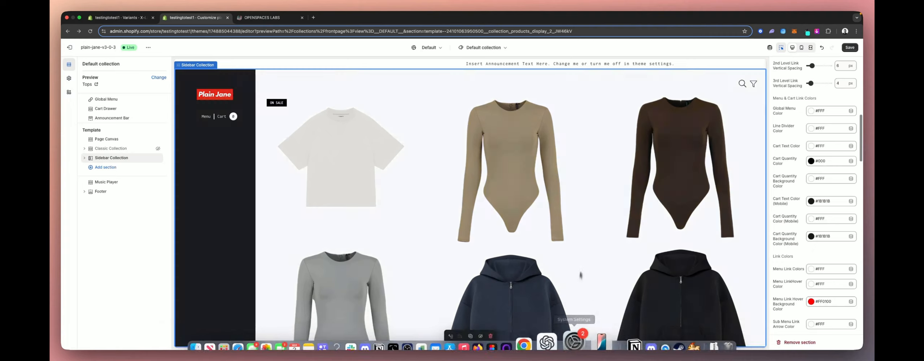
scroll(475, 260, down, 1)
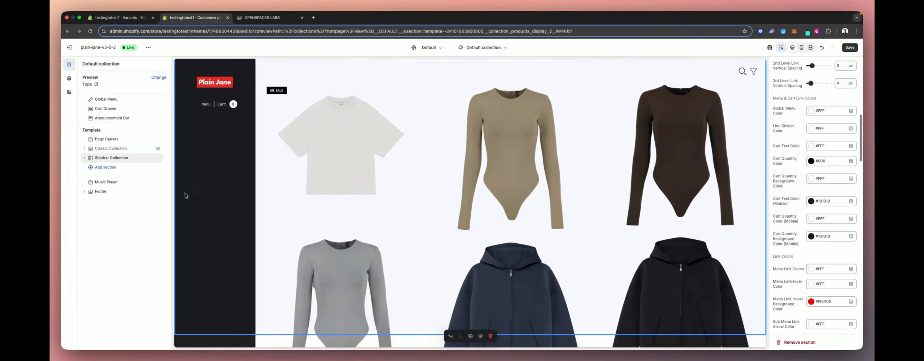
scroll(227, 213, down, 5)
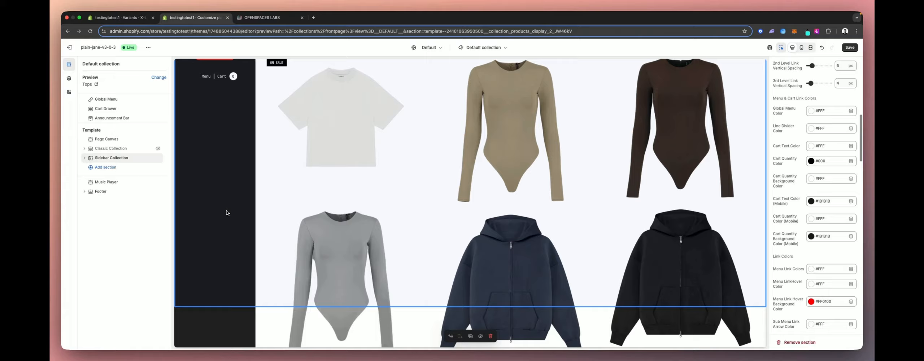
scroll(228, 215, down, 5)
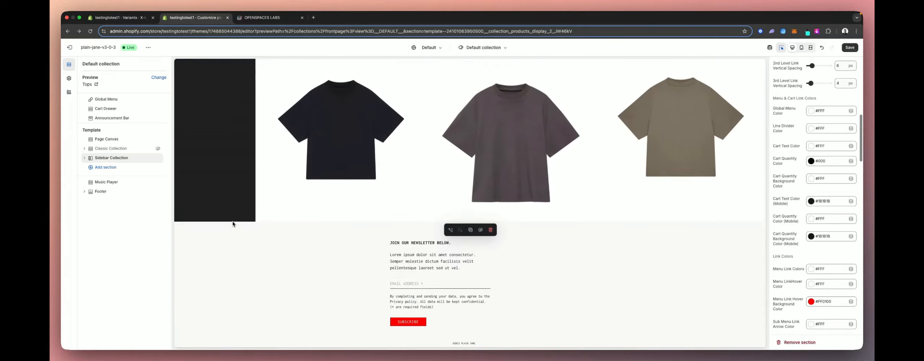
scroll(232, 221, up, 2)
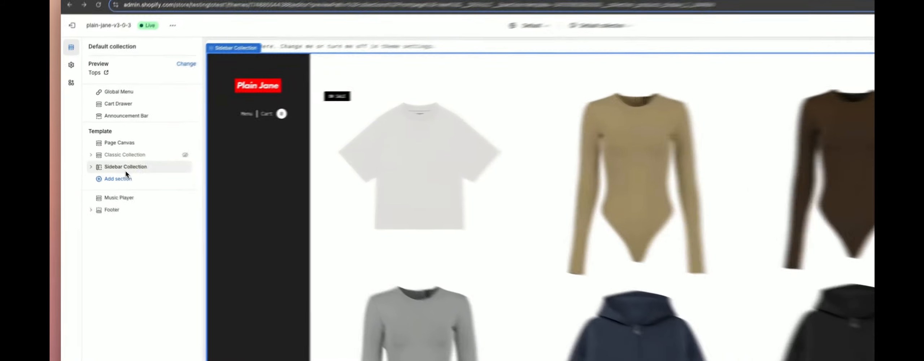
- Expand the Sidebar Collection section, delete three of its four Featured sort option blocks, and review the remaining option's sort setting
click(110, 161)
click(108, 158)
click(118, 167)
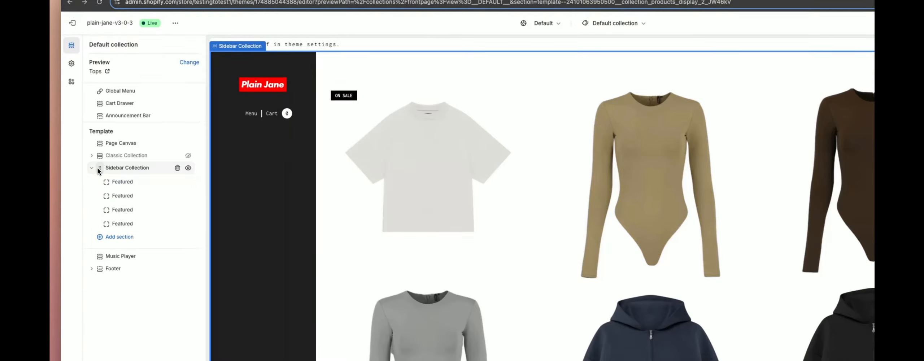
click(135, 182)
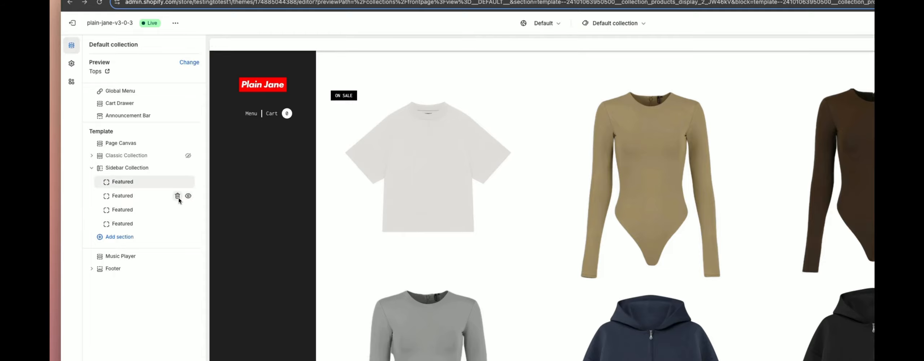
click(177, 197)
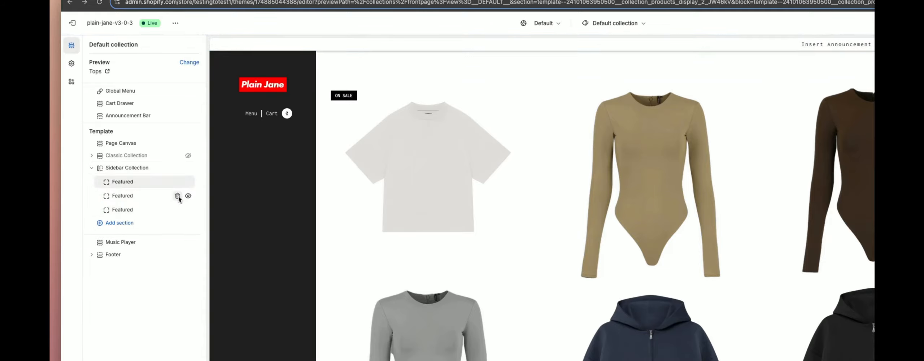
click(177, 197)
click(177, 196)
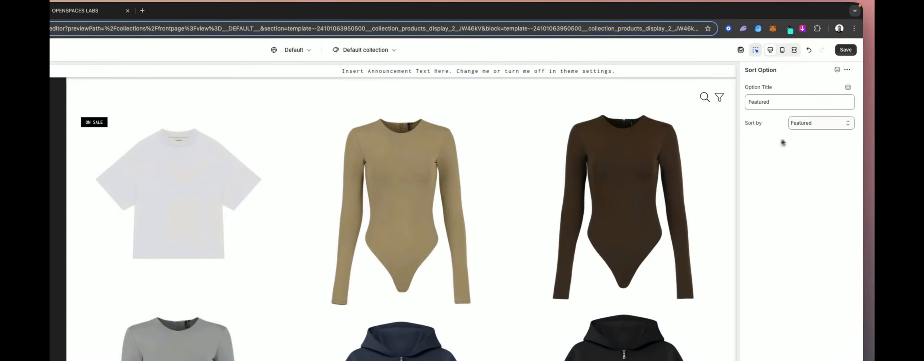
click(803, 125)
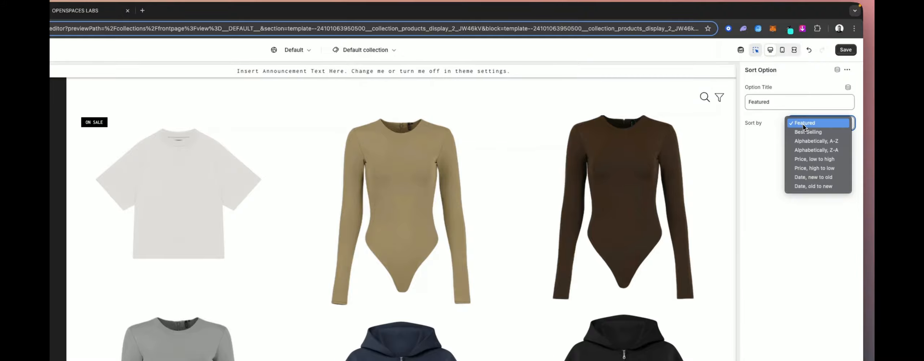
click(802, 124)
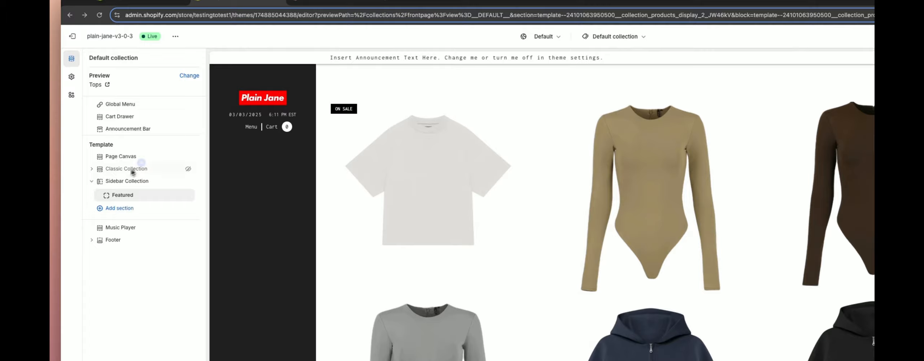
- Open the Sidebar Collection settings, choose Shop Menu as the sidebar menu, and set the sidebar position to Left after trying Right
click(130, 180)
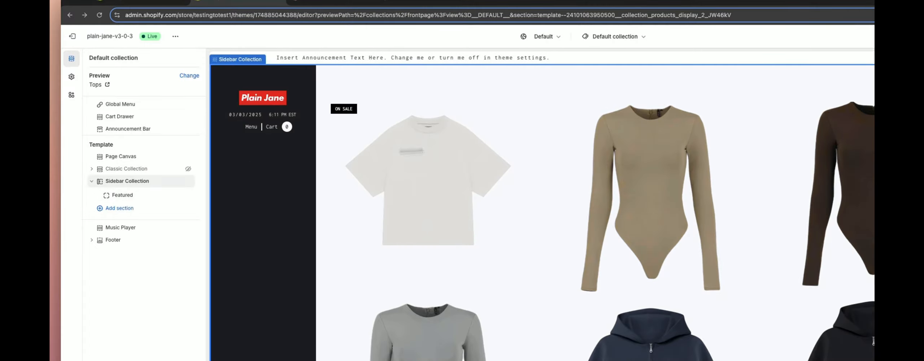
scroll(796, 169, up, 10)
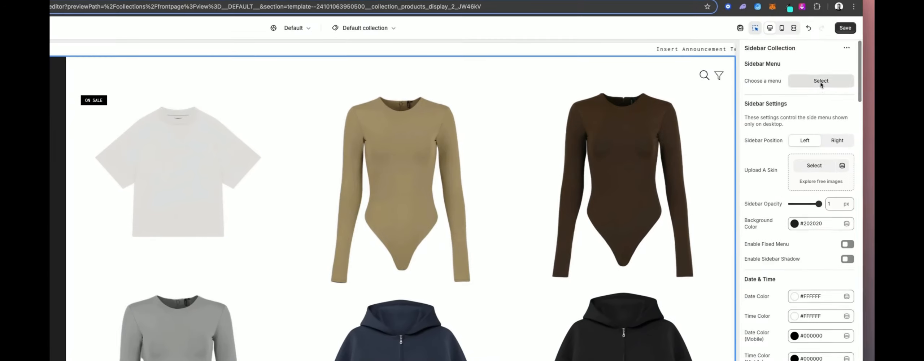
click(831, 88)
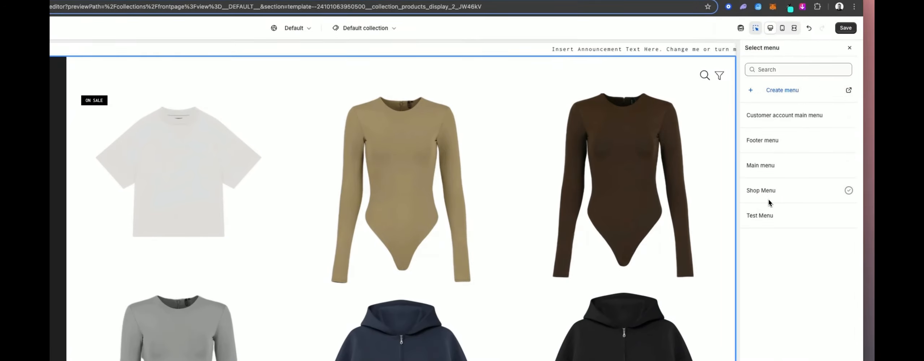
click(786, 196)
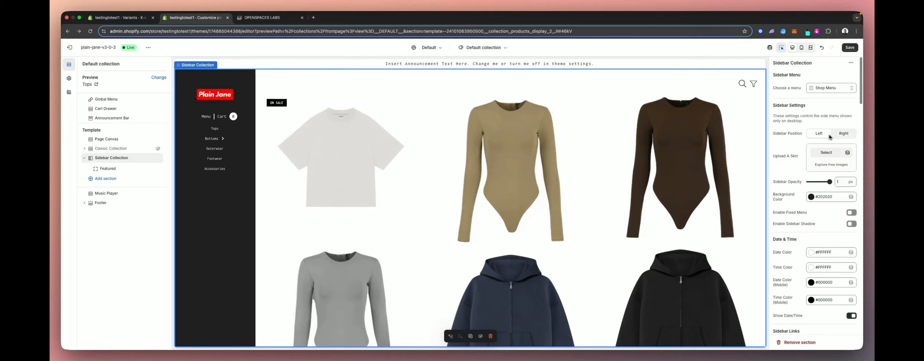
click(832, 134)
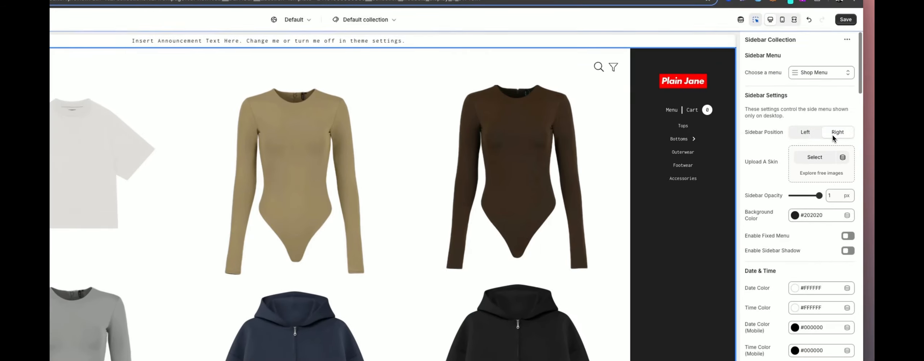
click(805, 133)
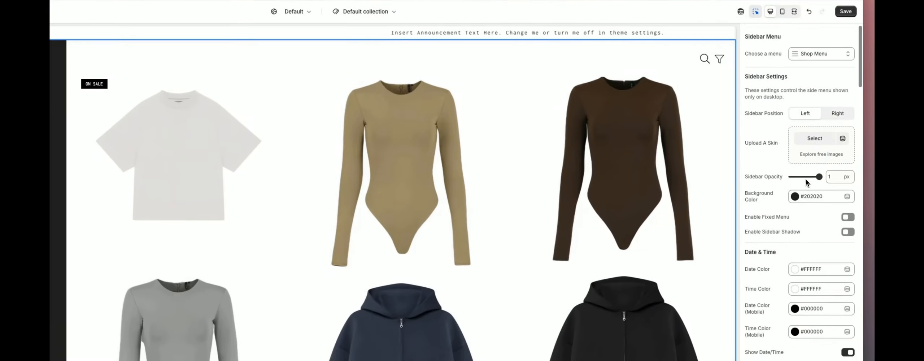
- Set the sidebar opacity to 0.4 and enable the sidebar shadow
drag(820, 178, 804, 184)
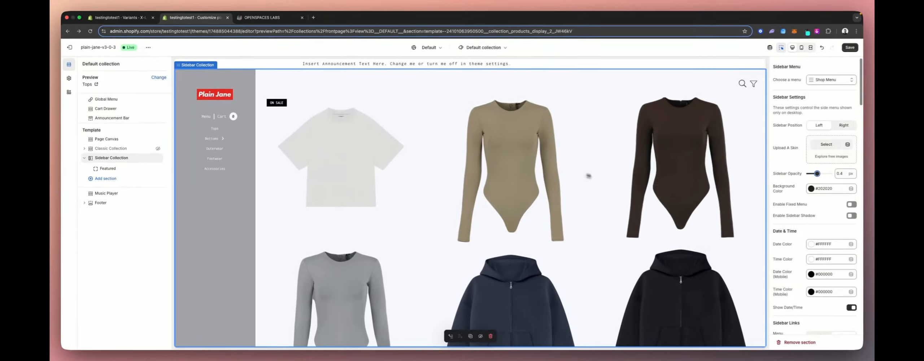
scroll(797, 199, down, 2)
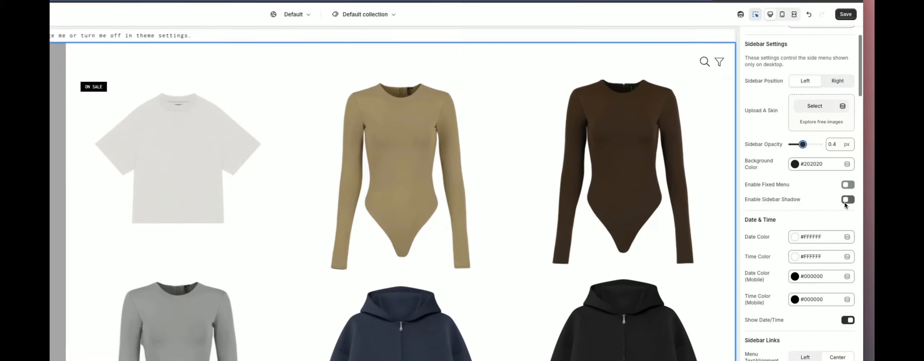
click(851, 189)
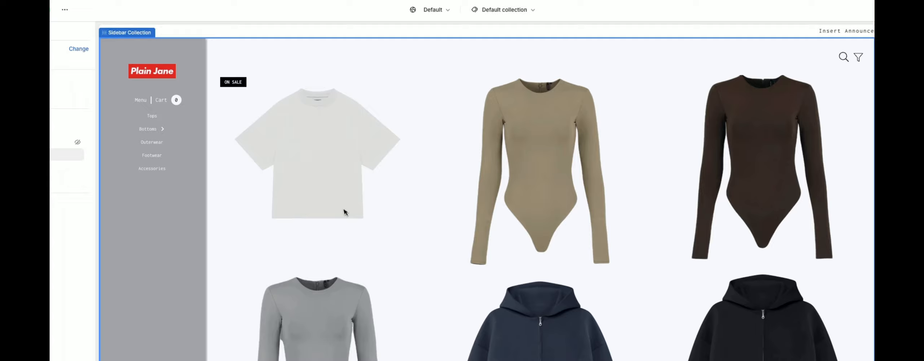
- Scroll through the collection preview to inspect the restyled sidebar and product grid
scroll(197, 221, down, 6)
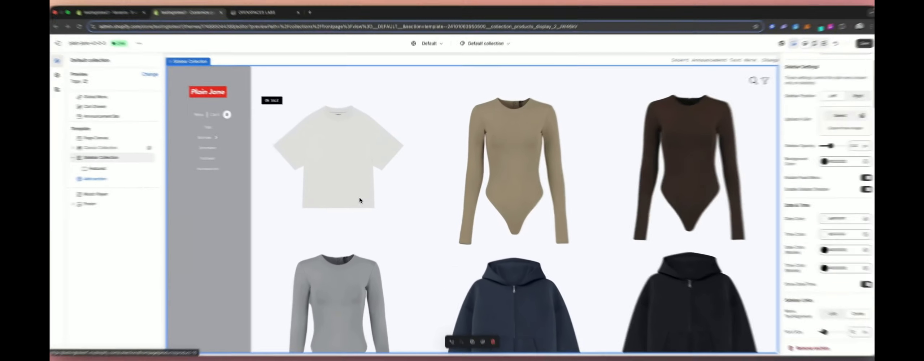
scroll(344, 212, down, 10)
scroll(361, 199, up, 10)
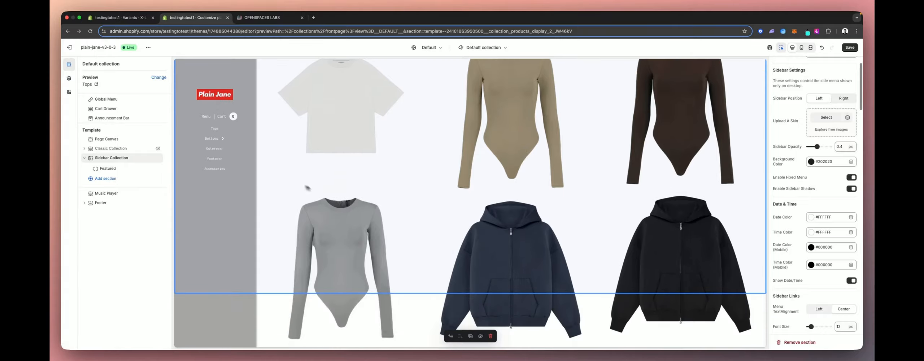
scroll(307, 187, up, 3)
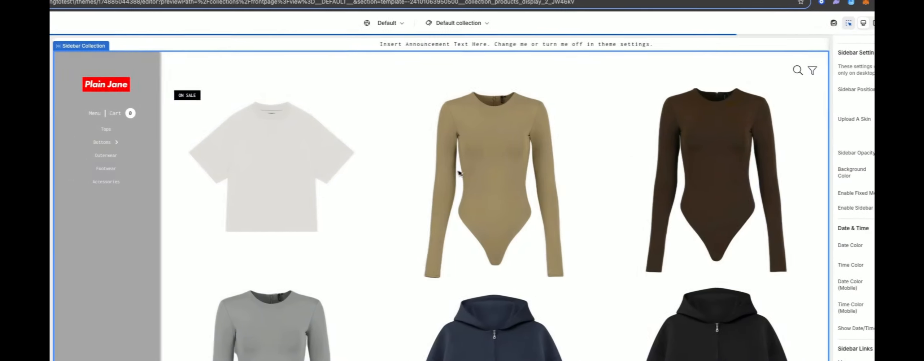
scroll(480, 161, down, 5)
scroll(455, 172, down, 5)
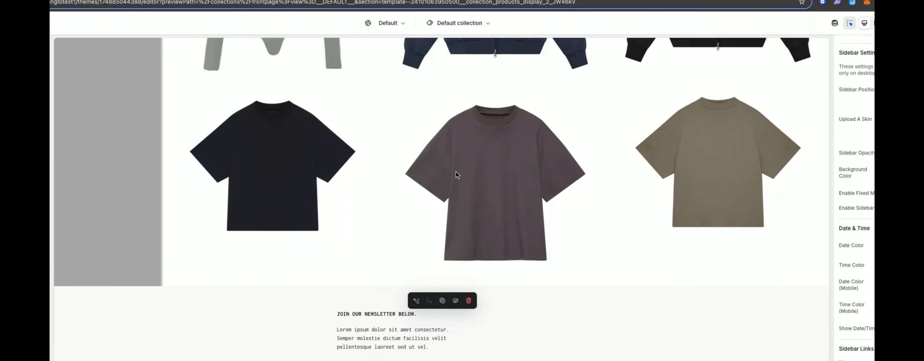
scroll(456, 172, up, 10)
scroll(819, 245, down, 2)
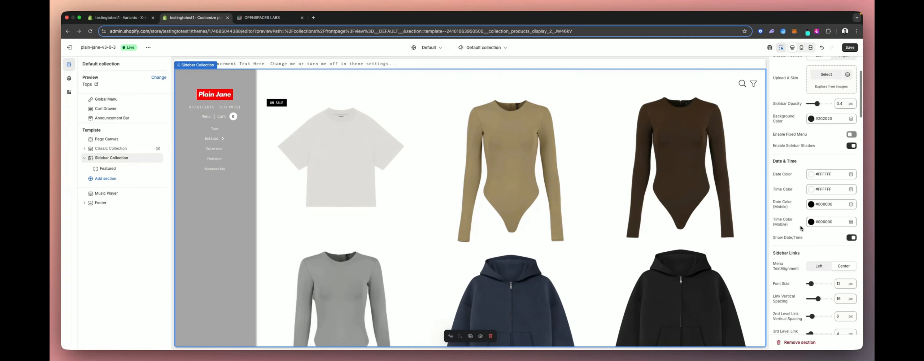
- Scroll through the remaining Sidebar Collection settings for links, product titles, prices, frames, search and sort menu
scroll(800, 227, down, 5)
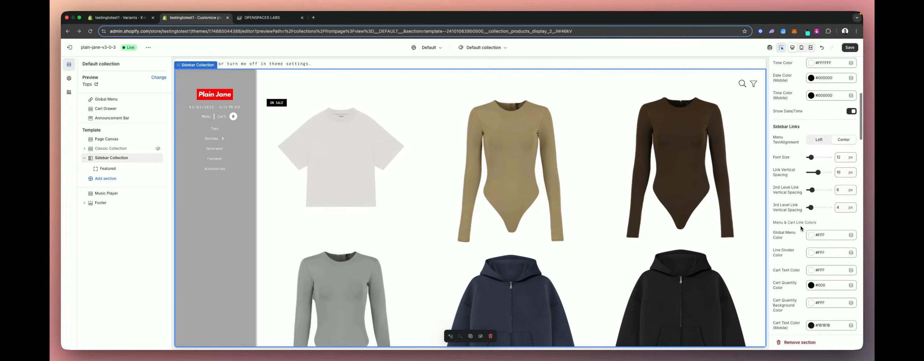
scroll(783, 200, down, 1)
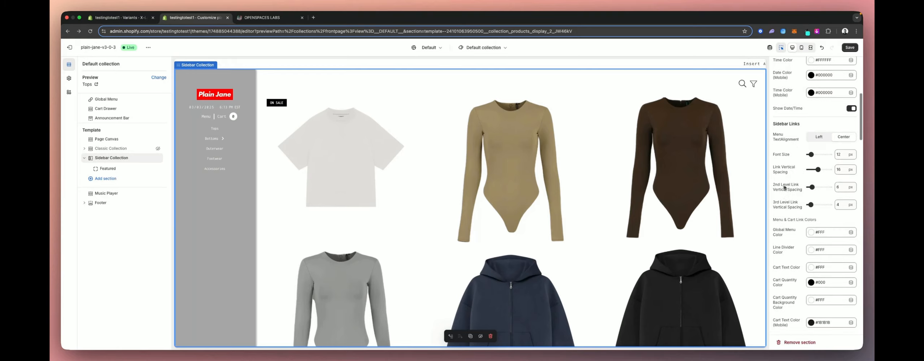
scroll(787, 232, down, 10)
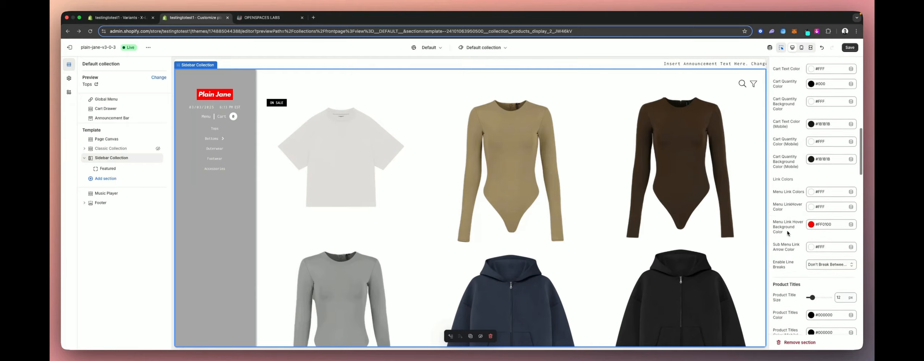
scroll(788, 233, down, 9)
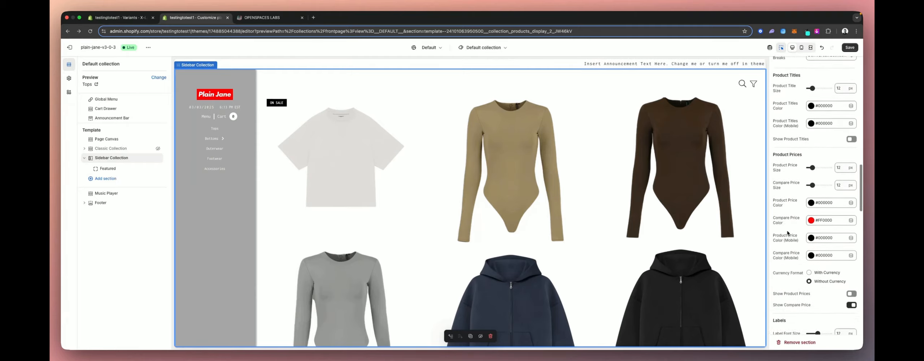
scroll(796, 242, down, 10)
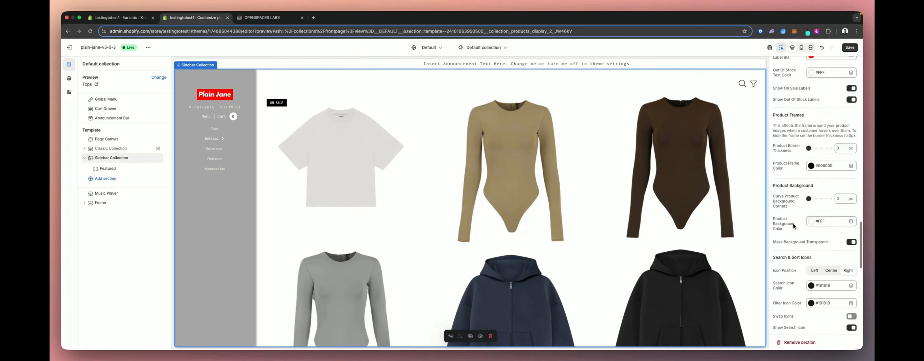
scroll(796, 207, down, 4)
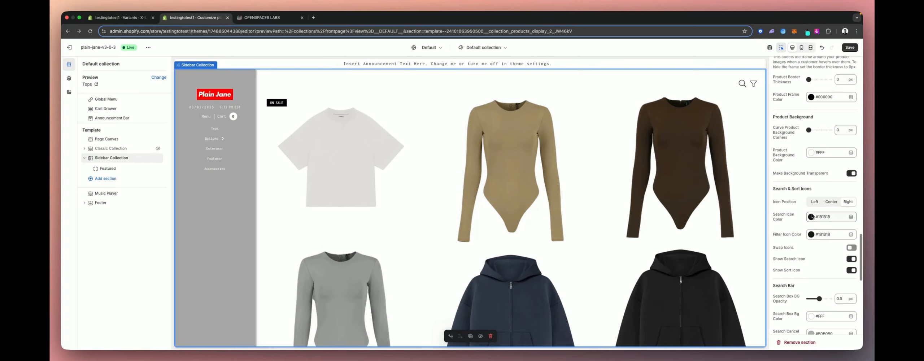
scroll(790, 220, down, 11)
scroll(793, 238, down, 6)
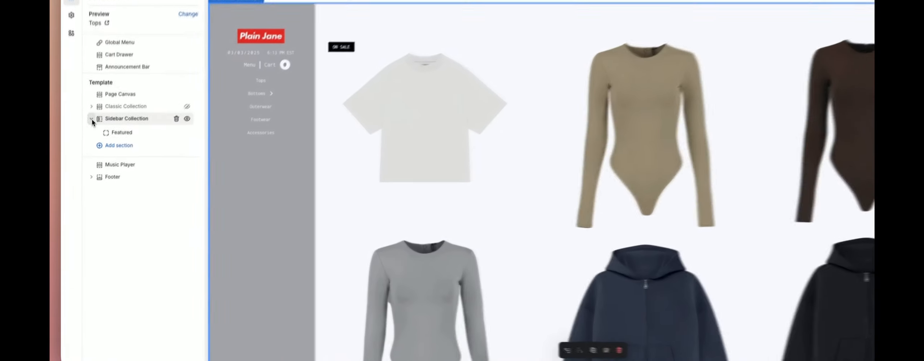
- Hide the Sidebar Collection section in the template
click(91, 119)
click(116, 129)
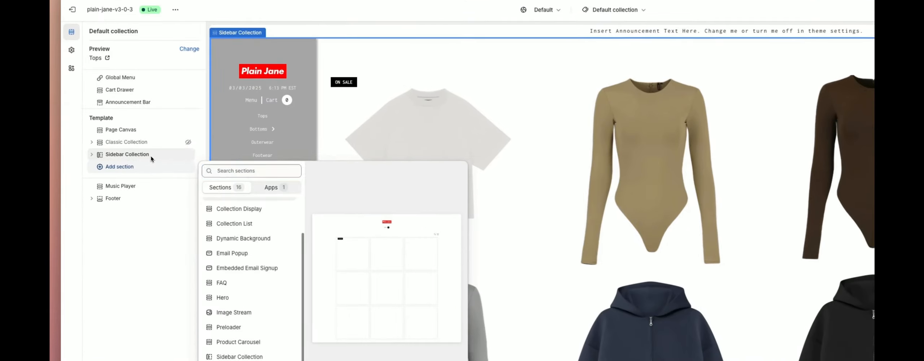
click(130, 159)
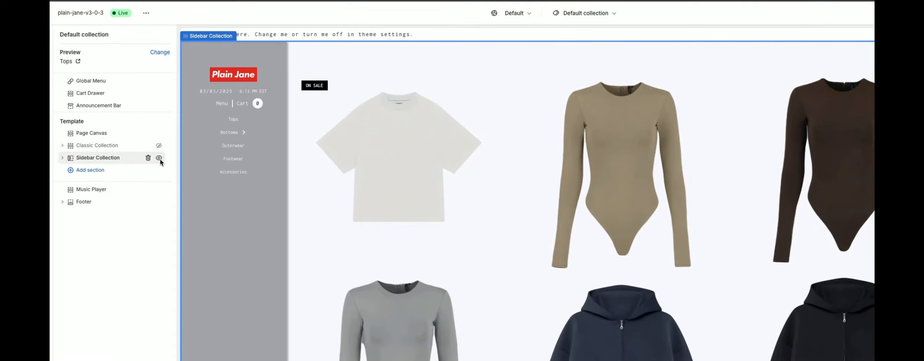
click(158, 157)
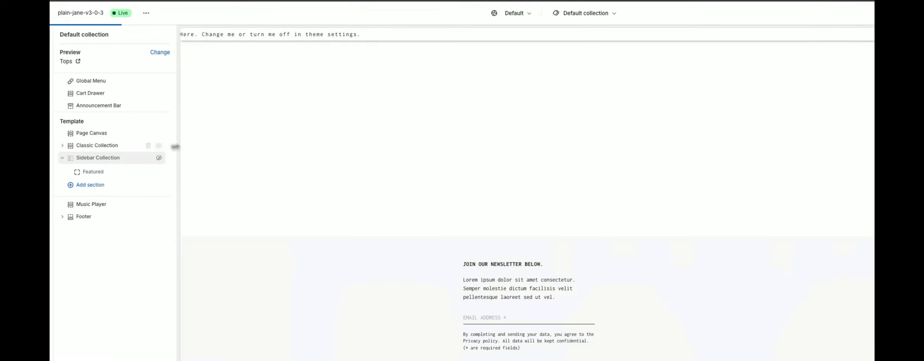